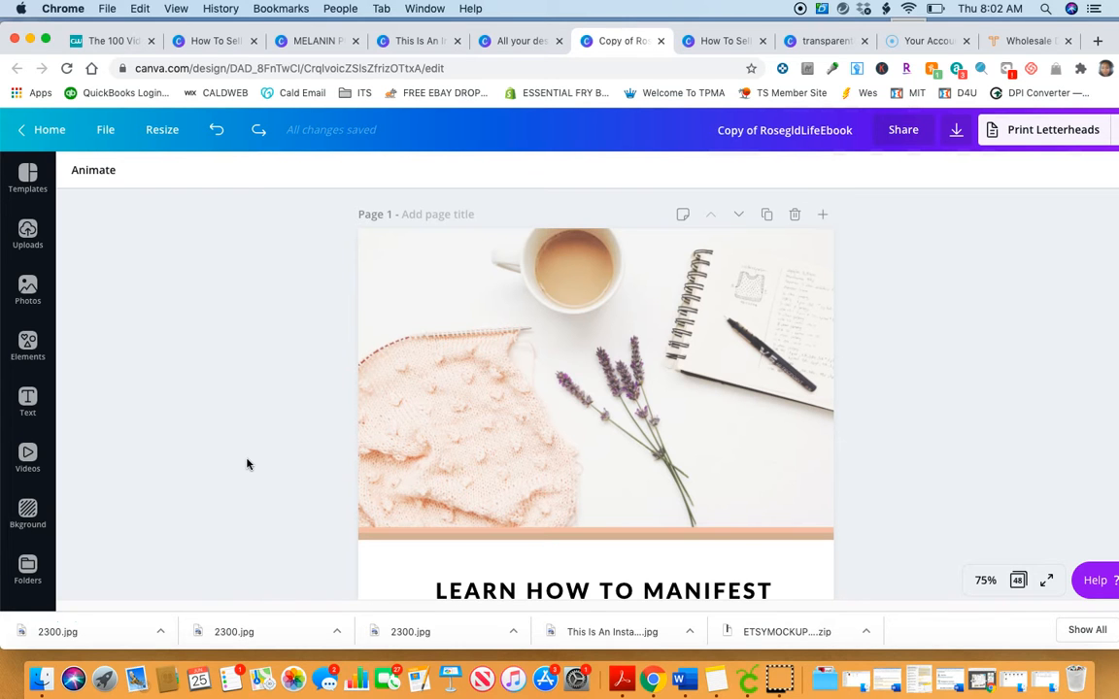
- Look through the ebook template's cover pages and table of contents pages
{"action": "scroll", "coordinate": [246, 464], "scroll_direction": "down", "scroll_amount": 10}
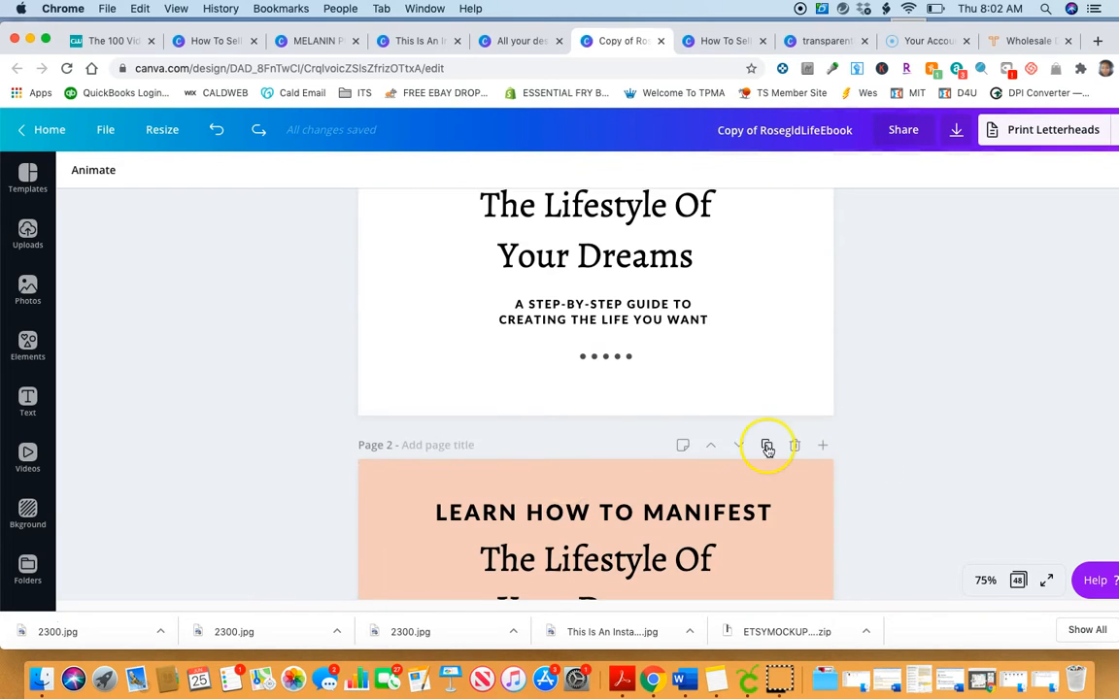
{"action": "scroll", "coordinate": [729, 406], "scroll_direction": "up", "scroll_amount": 5}
{"action": "scroll", "coordinate": [786, 403], "scroll_direction": "down", "scroll_amount": 15}
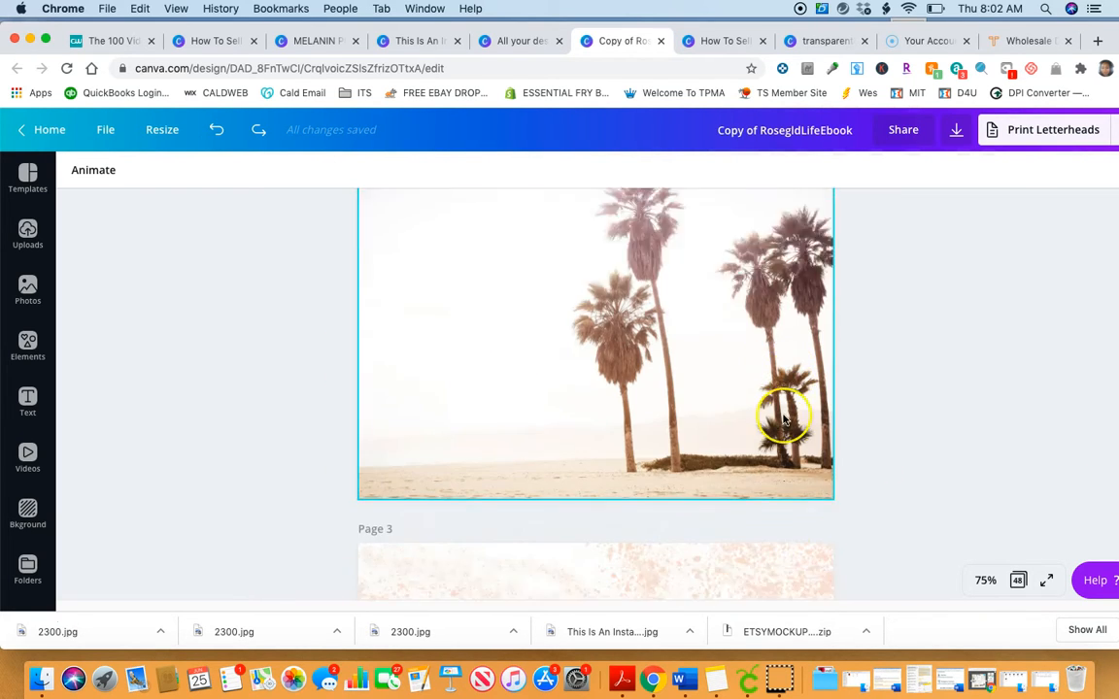
{"action": "scroll", "coordinate": [784, 420], "scroll_direction": "down", "scroll_amount": 5}
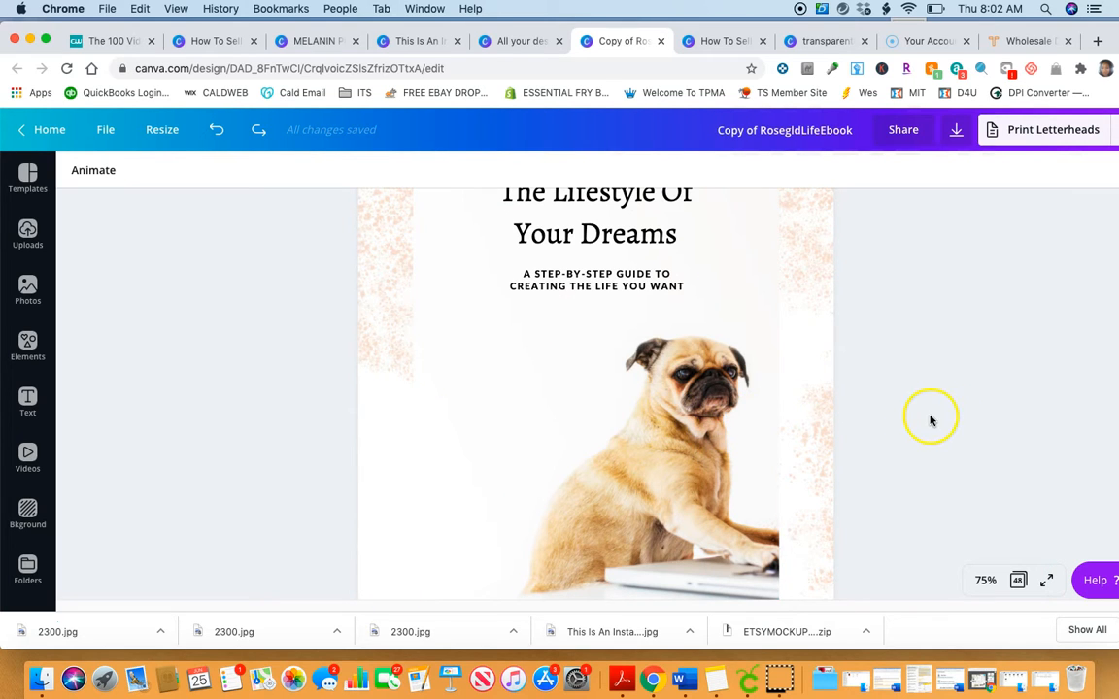
{"action": "scroll", "coordinate": [635, 442], "scroll_direction": "down", "scroll_amount": 10}
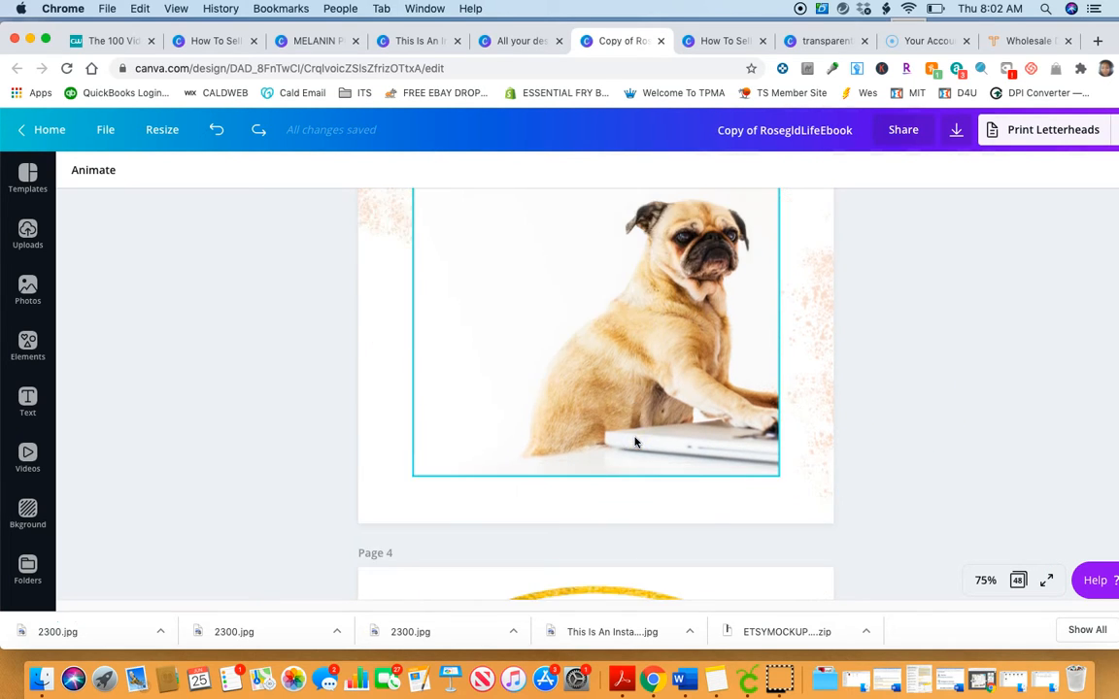
{"action": "scroll", "coordinate": [635, 442], "scroll_direction": "down", "scroll_amount": 5}
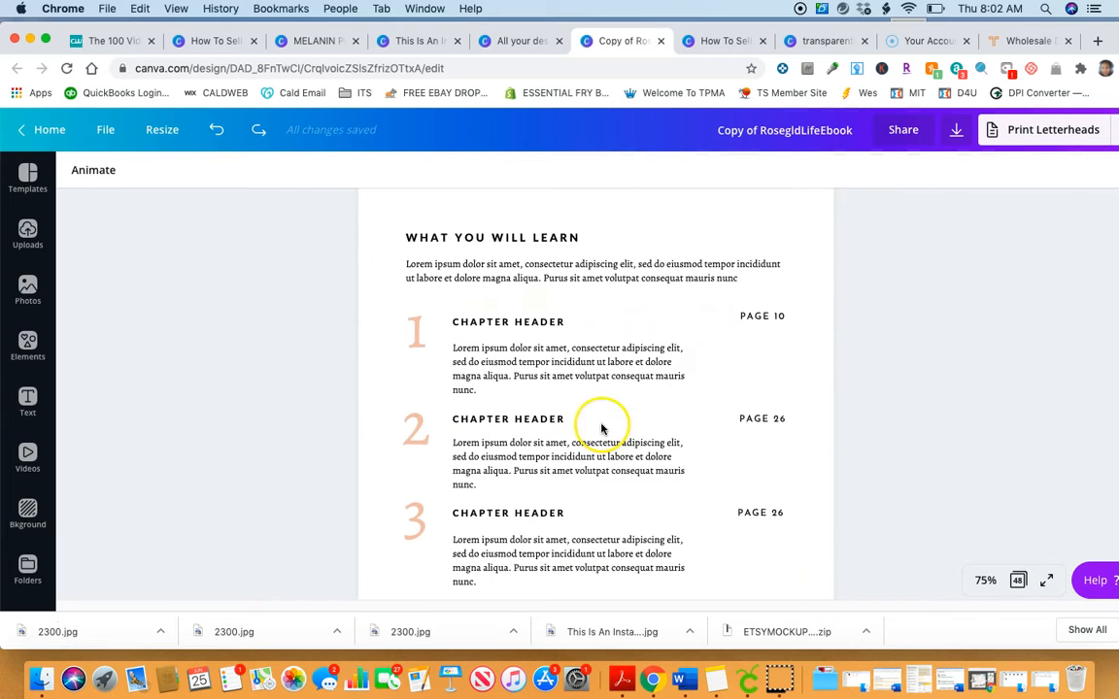
{"action": "scroll", "coordinate": [547, 374], "scroll_direction": "up", "scroll_amount": 2}
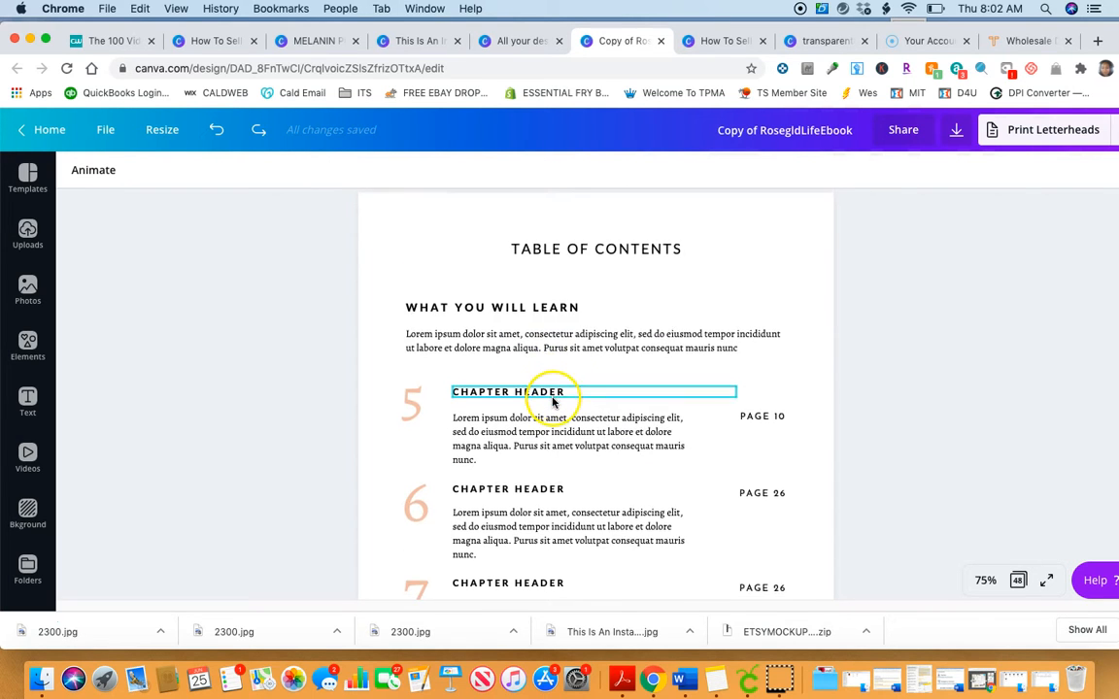
{"action": "scroll", "coordinate": [549, 399], "scroll_direction": "down", "scroll_amount": 3}
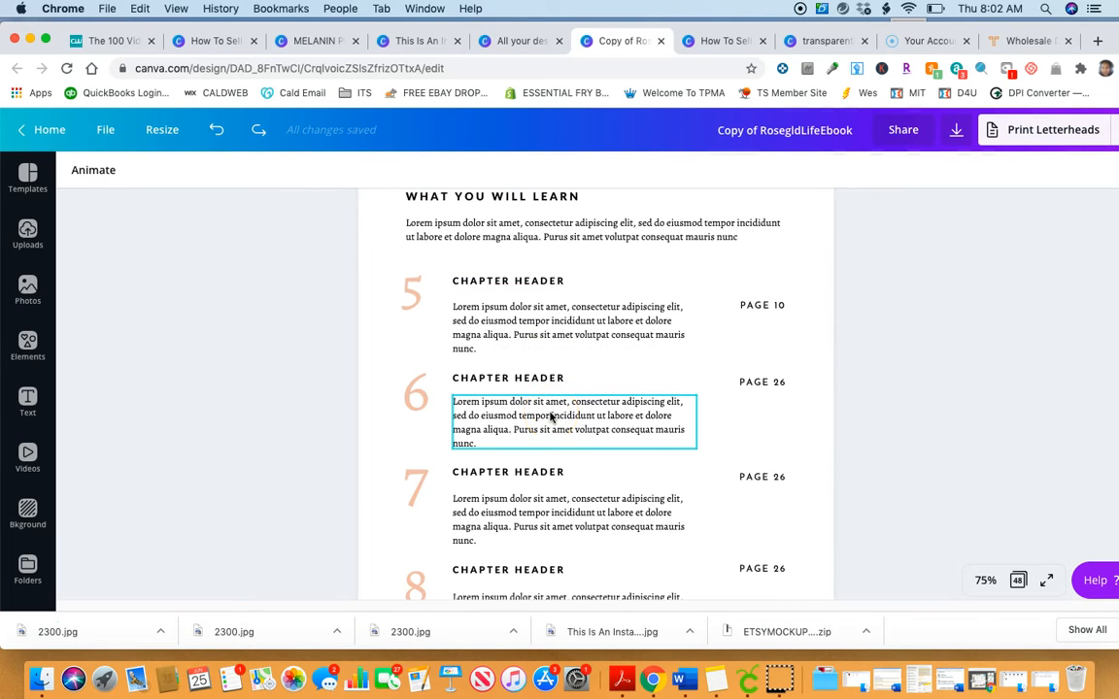
{"action": "scroll", "coordinate": [550, 416], "scroll_direction": "up", "scroll_amount": 15}
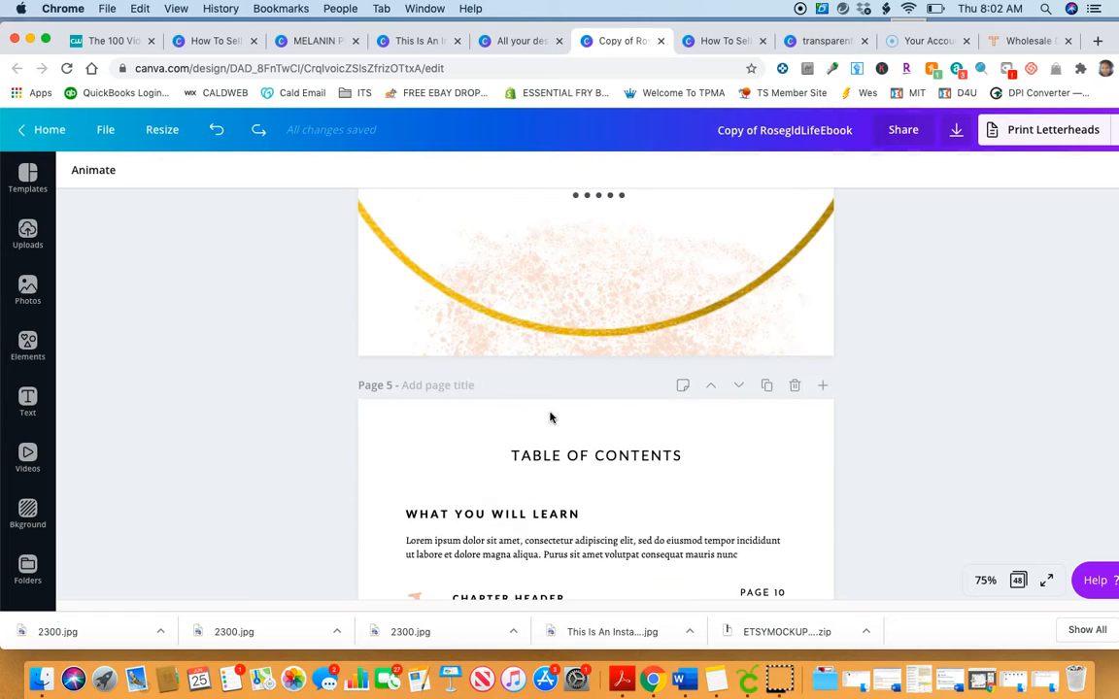
{"action": "scroll", "coordinate": [550, 417], "scroll_direction": "up", "scroll_amount": 5}
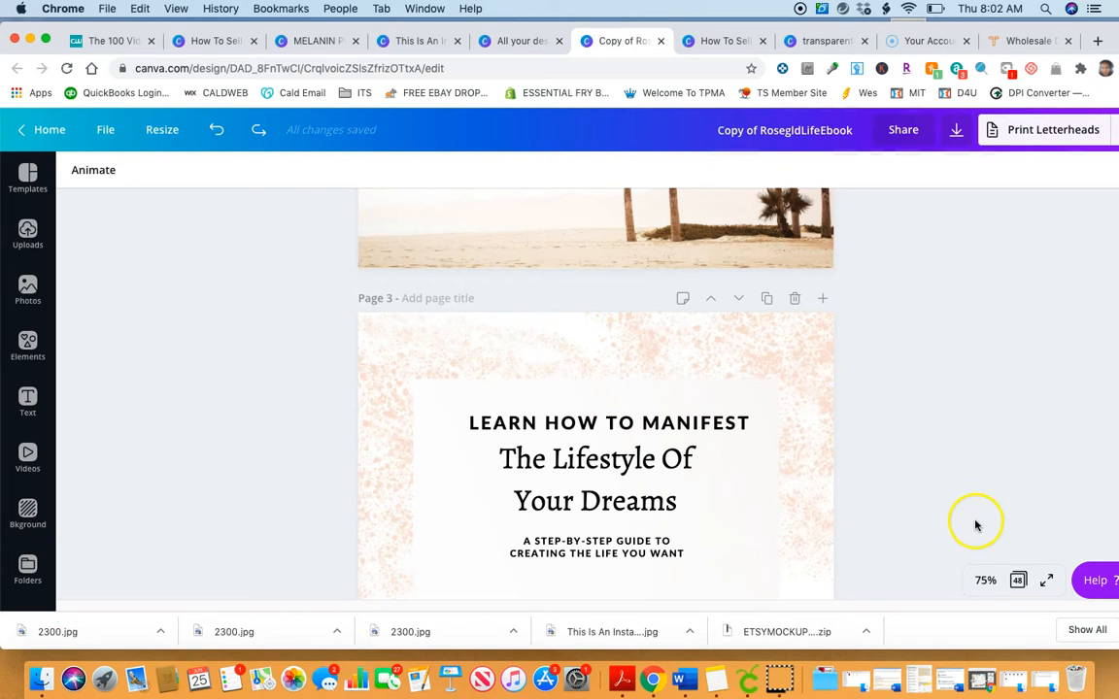
- Examine the alternative cover designs on pages 2, 3 and 4, including their titles, photos and backgrounds
{"action": "scroll", "coordinate": [607, 365], "scroll_direction": "up", "scroll_amount": 6}
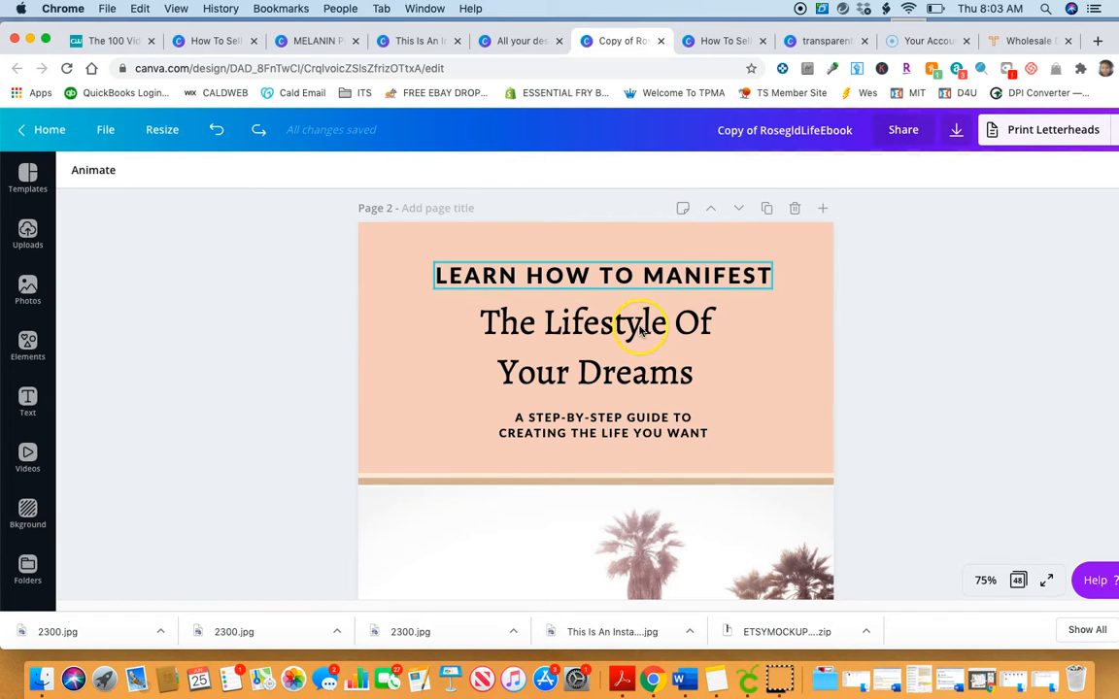
{"action": "scroll", "coordinate": [633, 432], "scroll_direction": "down", "scroll_amount": 5}
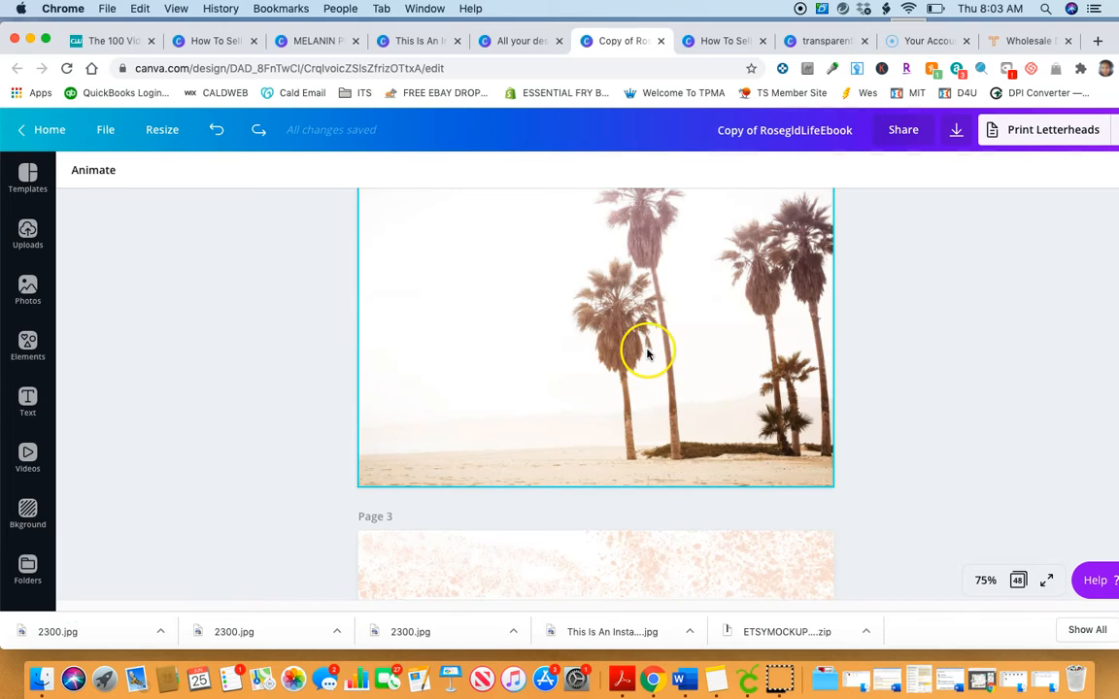
{"action": "scroll", "coordinate": [648, 354], "scroll_direction": "up", "scroll_amount": 3}
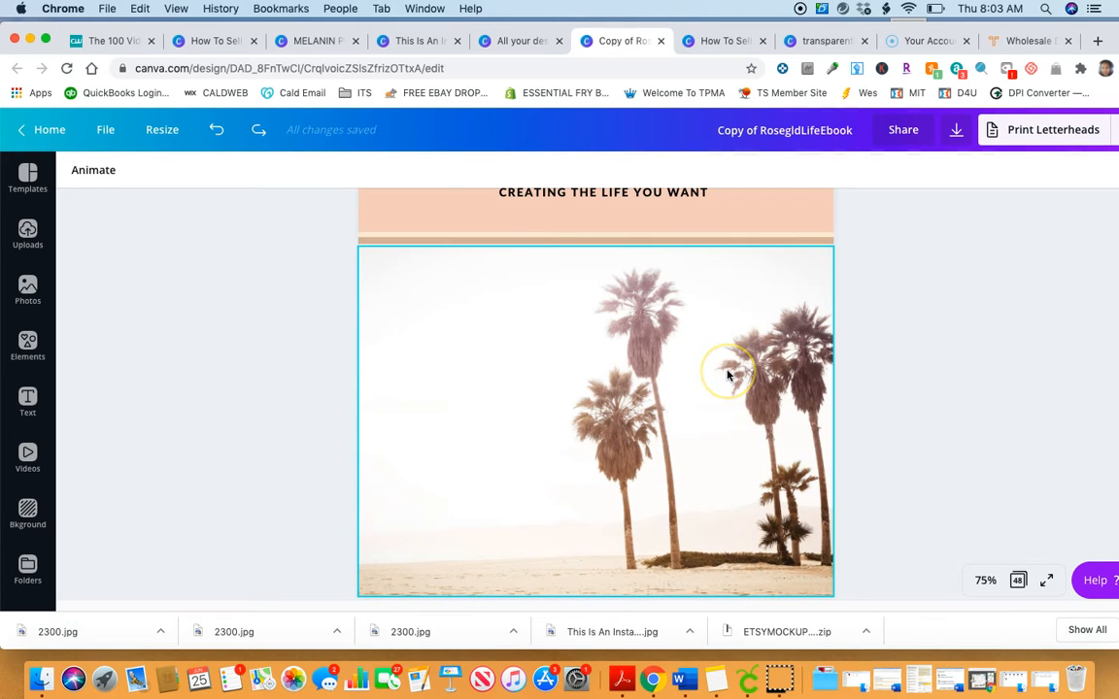
{"action": "scroll", "coordinate": [728, 375], "scroll_direction": "down", "scroll_amount": 5}
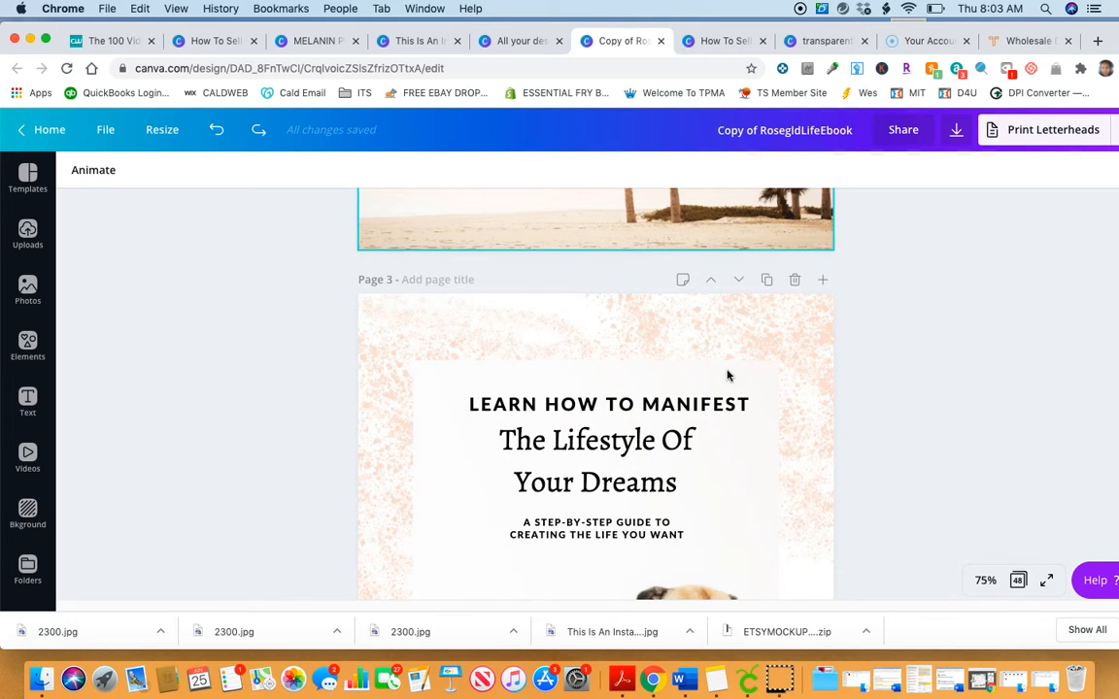
{"action": "left_click_drag", "start_coordinate": [742, 328], "coordinate": [706, 324]}
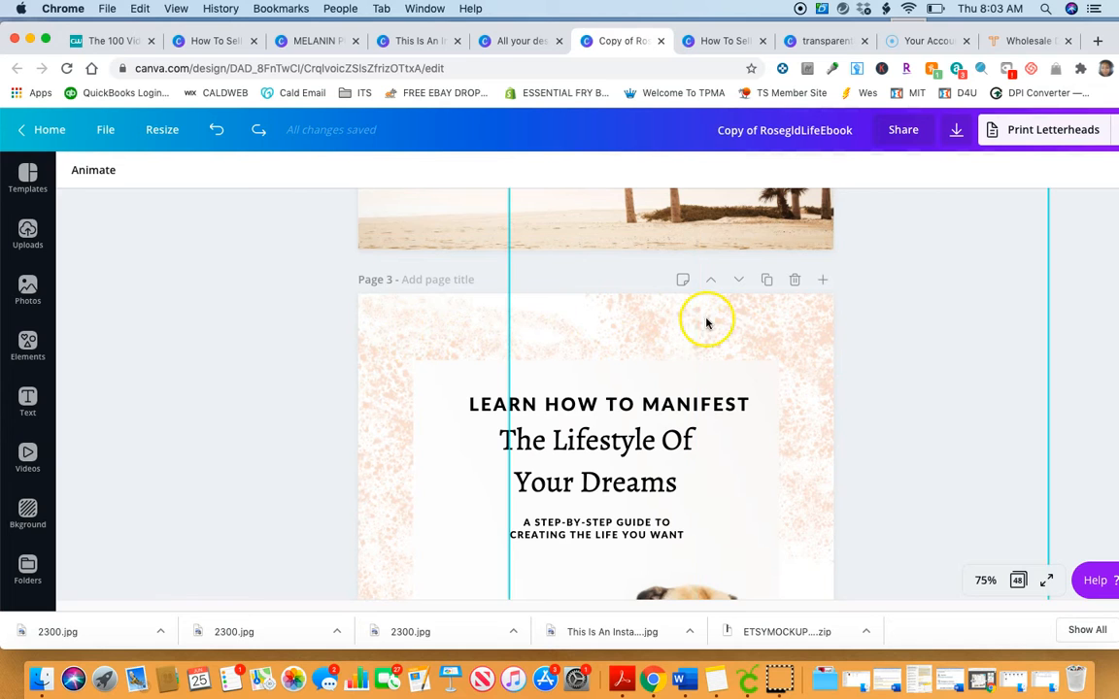
{"action": "scroll", "coordinate": [763, 353], "scroll_direction": "down", "scroll_amount": 5}
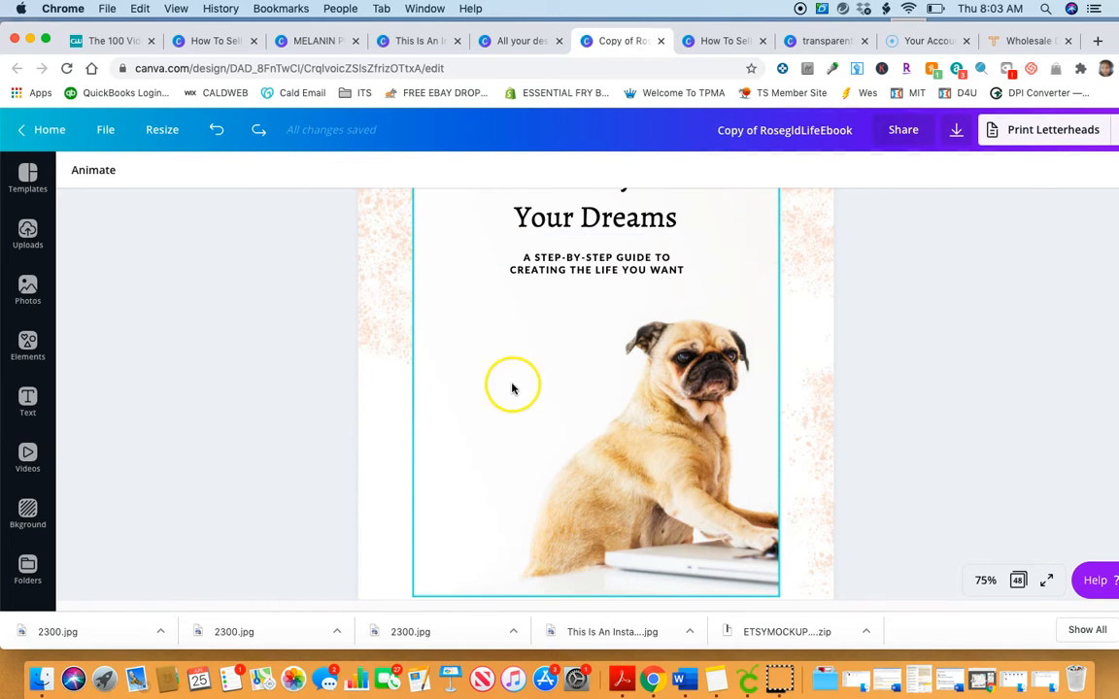
{"action": "scroll", "coordinate": [544, 369], "scroll_direction": "up", "scroll_amount": 2}
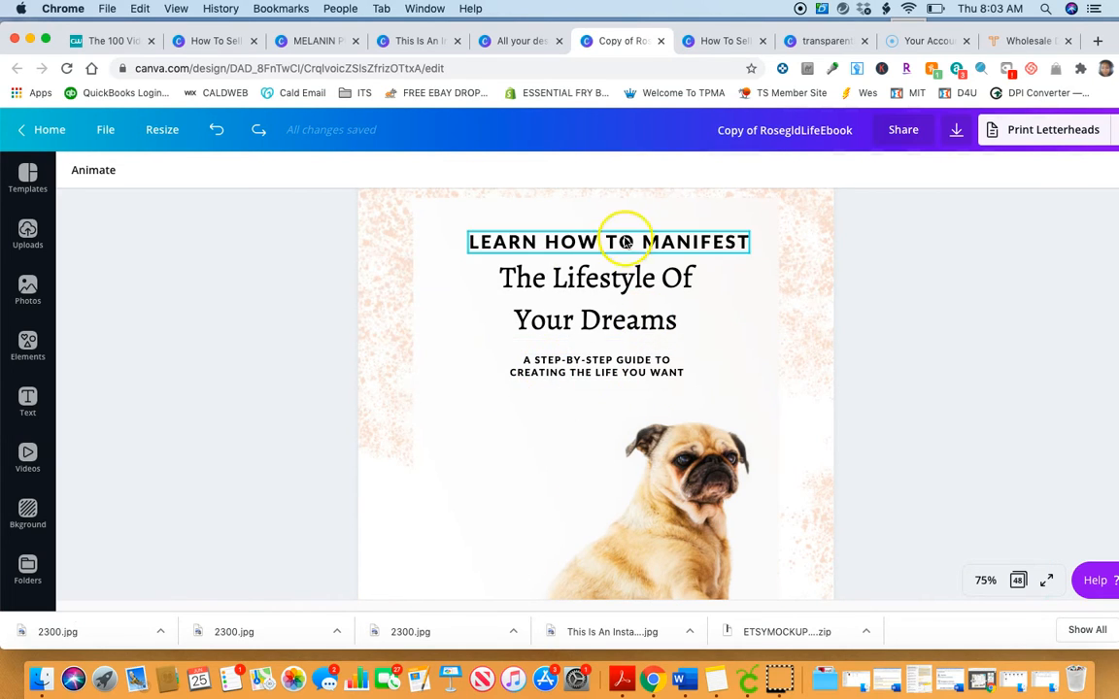
{"action": "scroll", "coordinate": [604, 406], "scroll_direction": "down", "scroll_amount": 4}
{"action": "scroll", "coordinate": [603, 406], "scroll_direction": "down", "scroll_amount": 10}
{"action": "scroll", "coordinate": [785, 434], "scroll_direction": "up", "scroll_amount": 5}
- Set the canvas zoom to 50% and return to the cover on page 1
{"action": "left_click", "coordinate": [985, 580]}
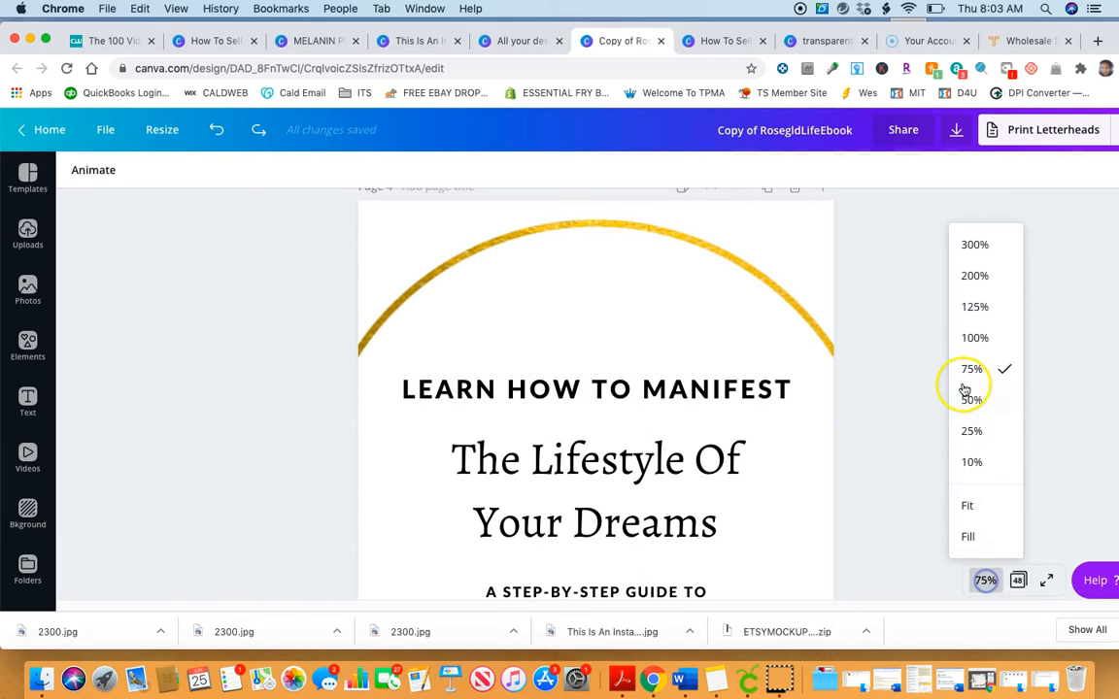
{"action": "left_click", "coordinate": [972, 401]}
{"action": "scroll", "coordinate": [893, 376], "scroll_direction": "up", "scroll_amount": 15}
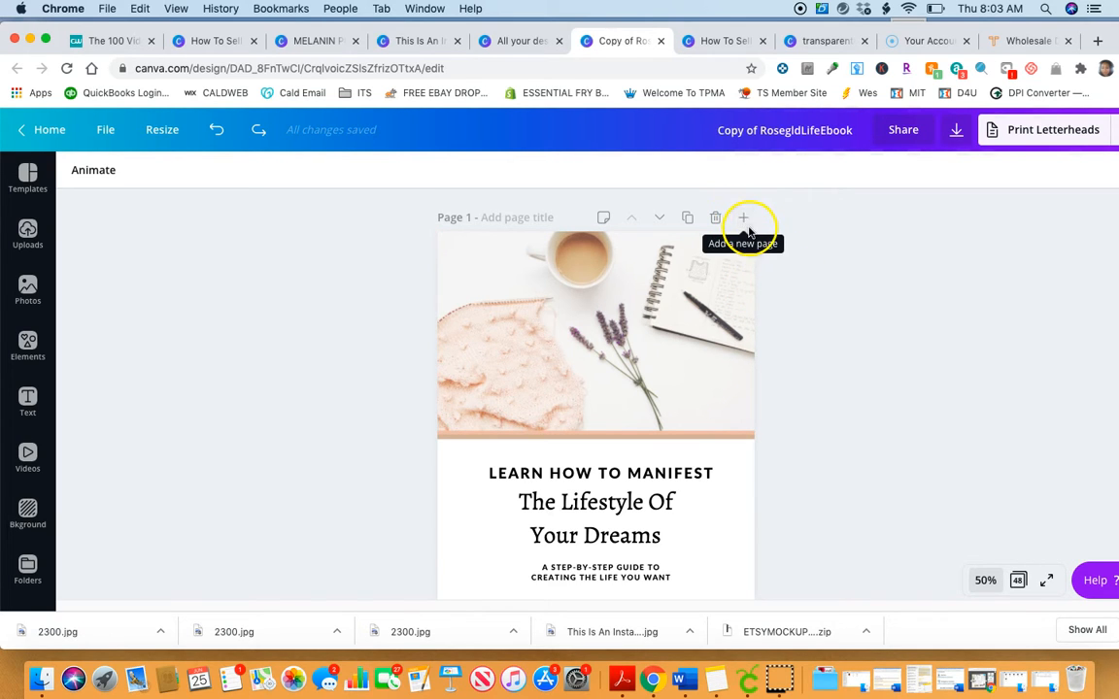
- Add a blank page after page 1 and undo the addition
{"action": "left_click", "coordinate": [746, 222]}
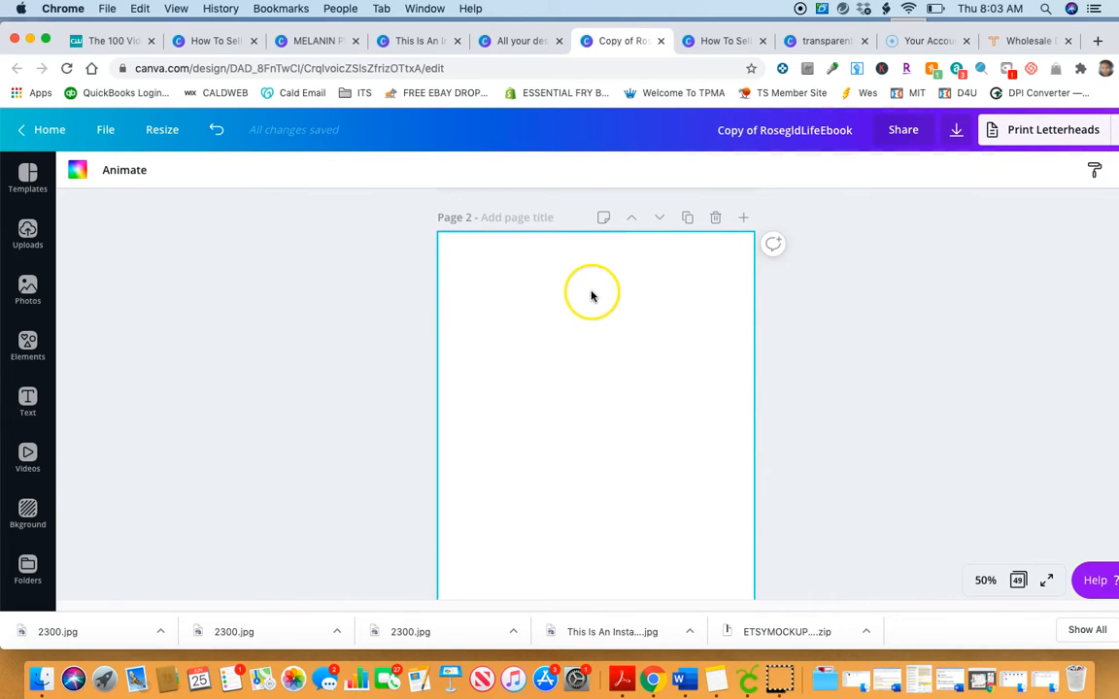
{"action": "left_click", "coordinate": [215, 129]}
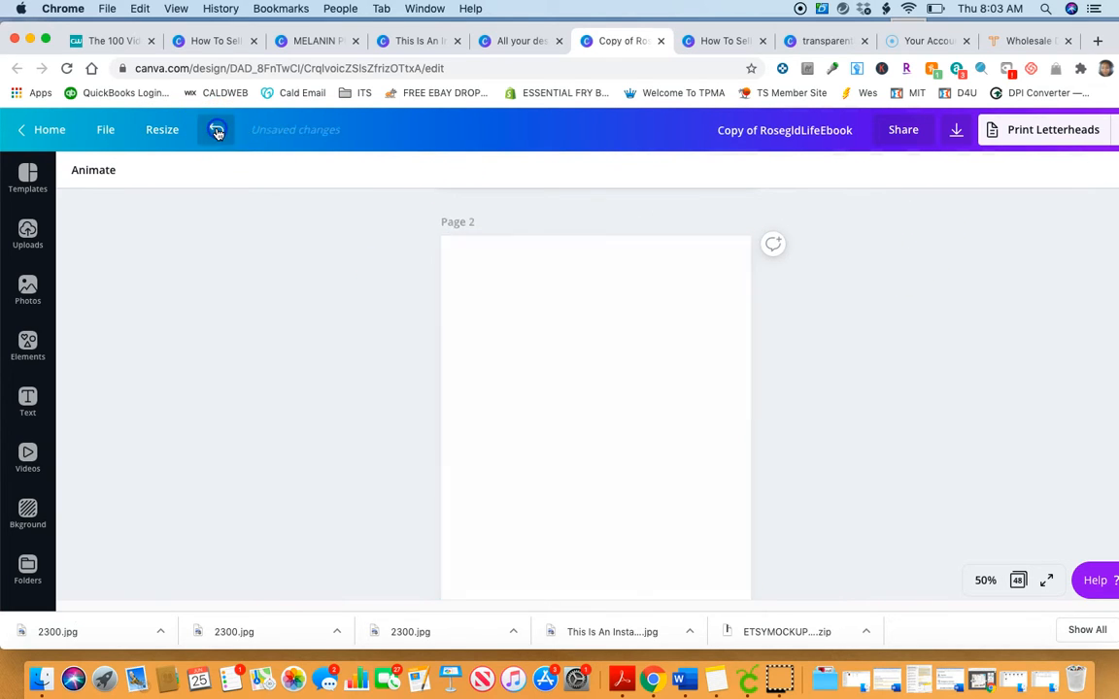
- Duplicate the gold-circle cover on page 4 and undo the duplication
{"action": "scroll", "coordinate": [781, 377], "scroll_direction": "down", "scroll_amount": 3}
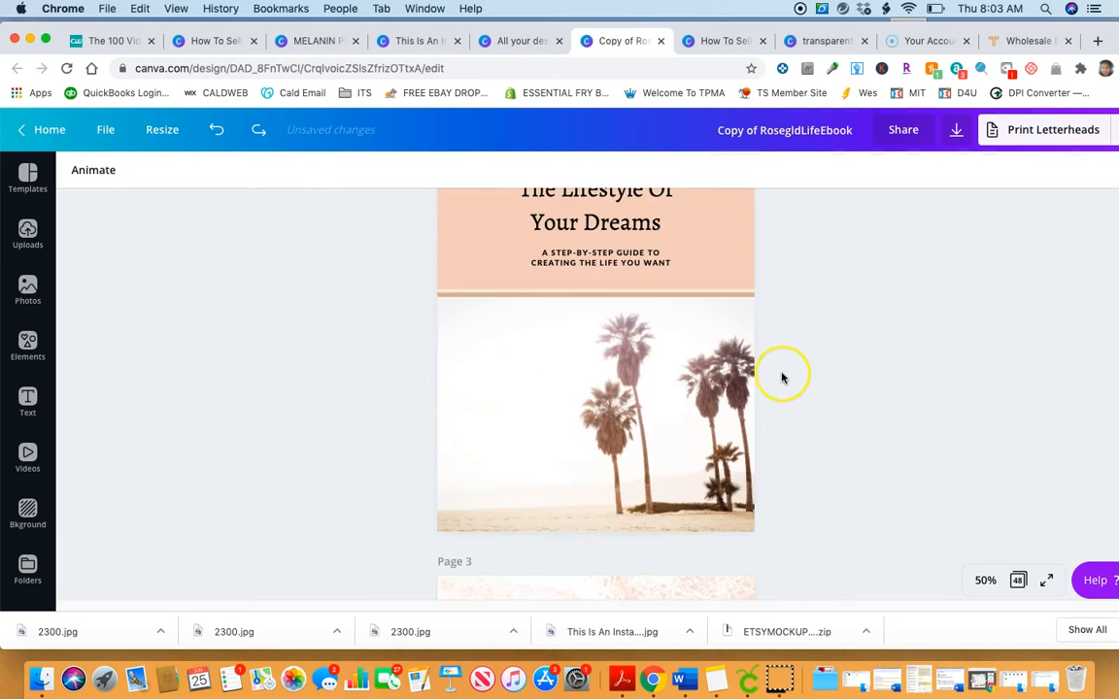
{"action": "scroll", "coordinate": [782, 377], "scroll_direction": "up", "scroll_amount": 3}
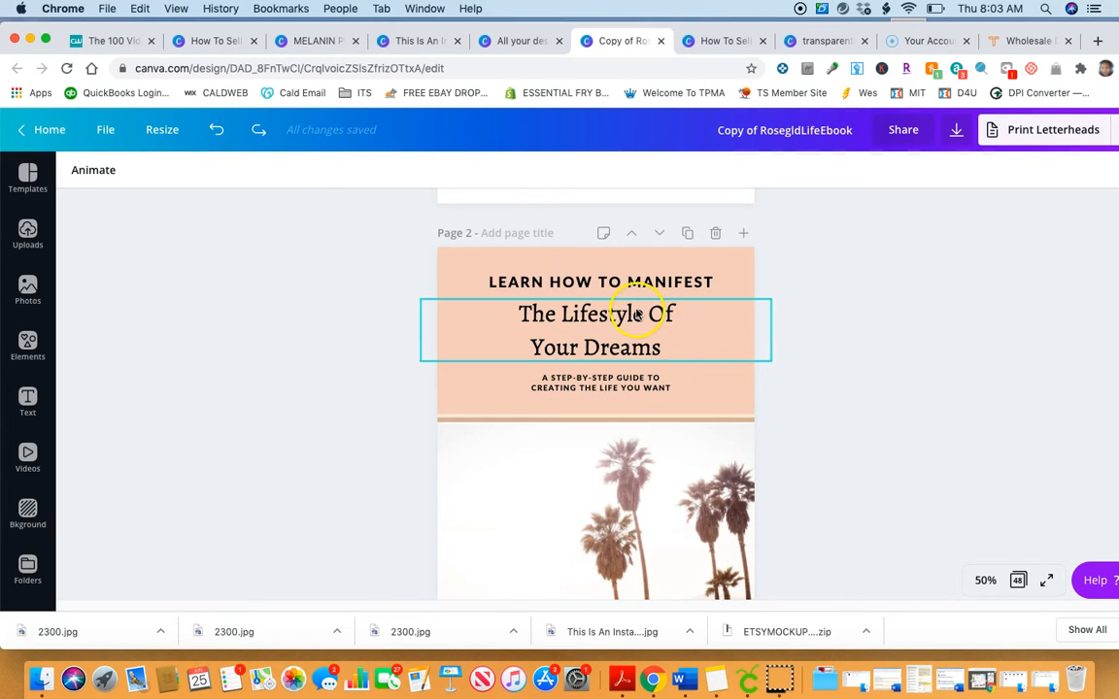
{"action": "scroll", "coordinate": [727, 223], "scroll_direction": "up", "scroll_amount": 10}
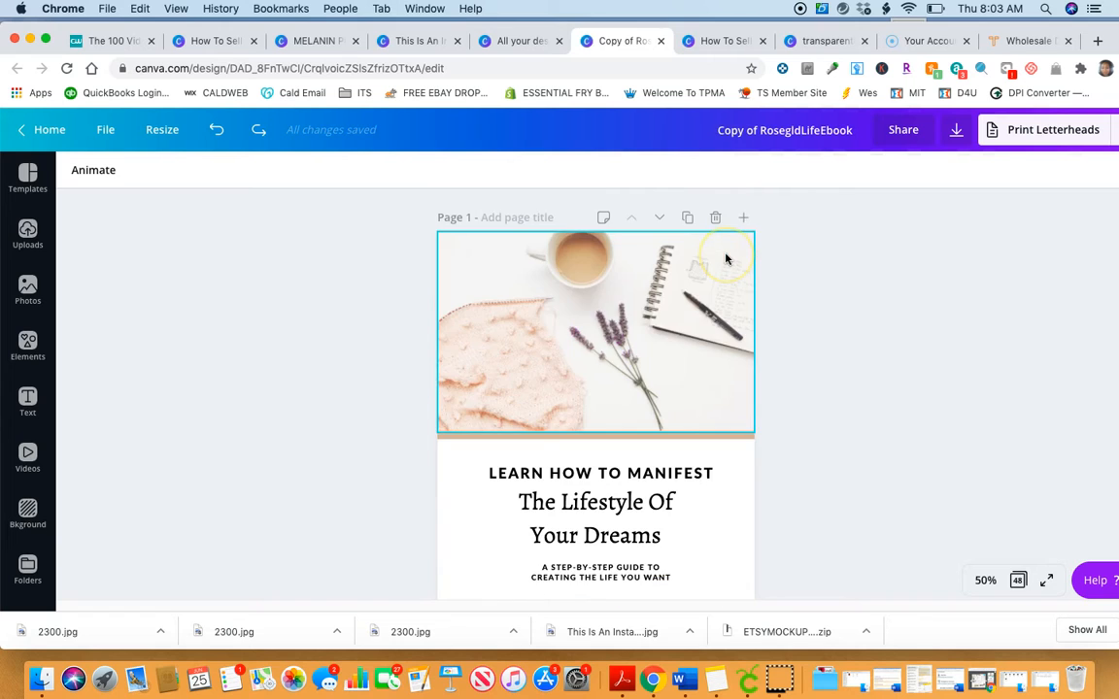
{"action": "scroll", "coordinate": [726, 258], "scroll_direction": "down", "scroll_amount": 15}
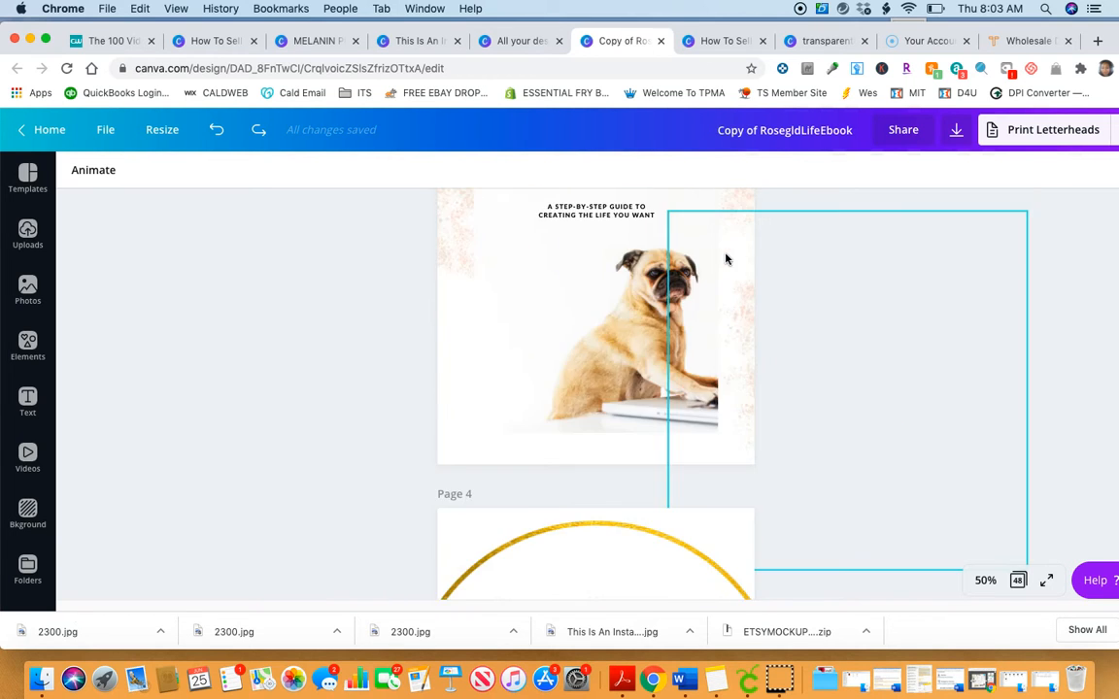
{"action": "scroll", "coordinate": [726, 258], "scroll_direction": "down", "scroll_amount": 5}
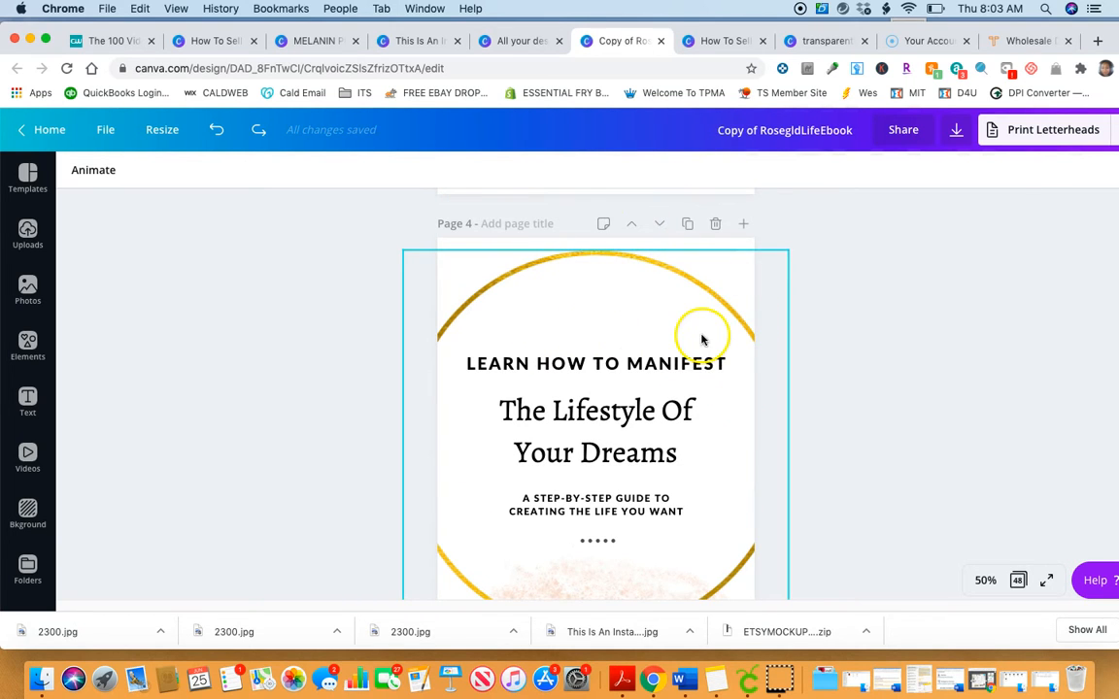
{"action": "left_click", "coordinate": [687, 225]}
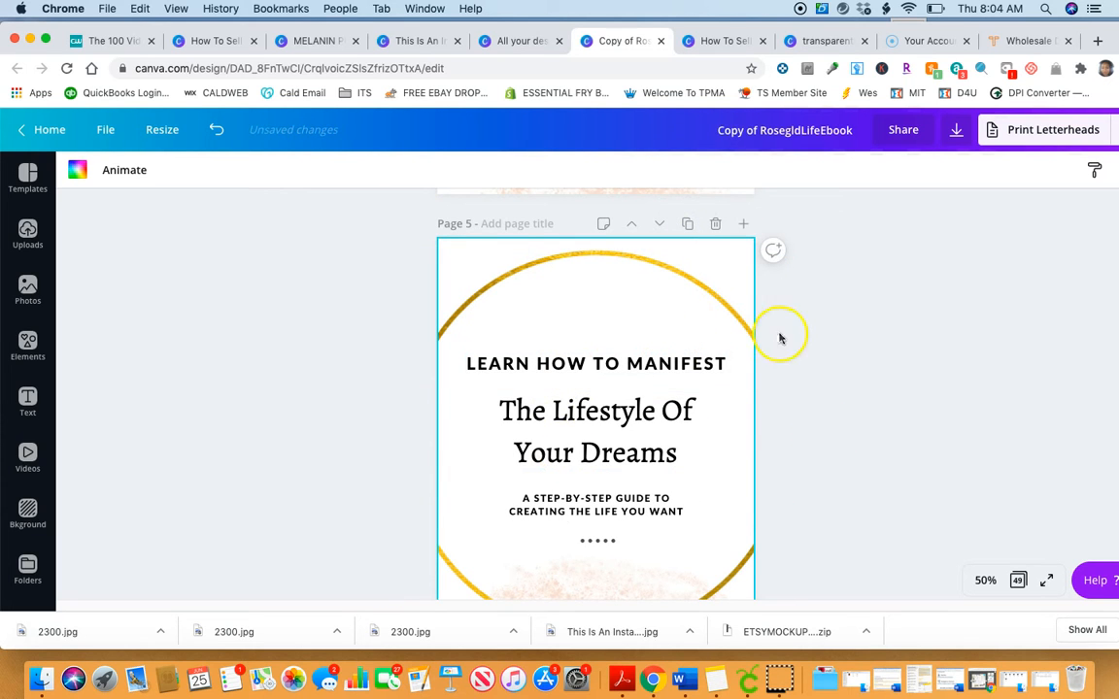
{"action": "left_click", "coordinate": [217, 130]}
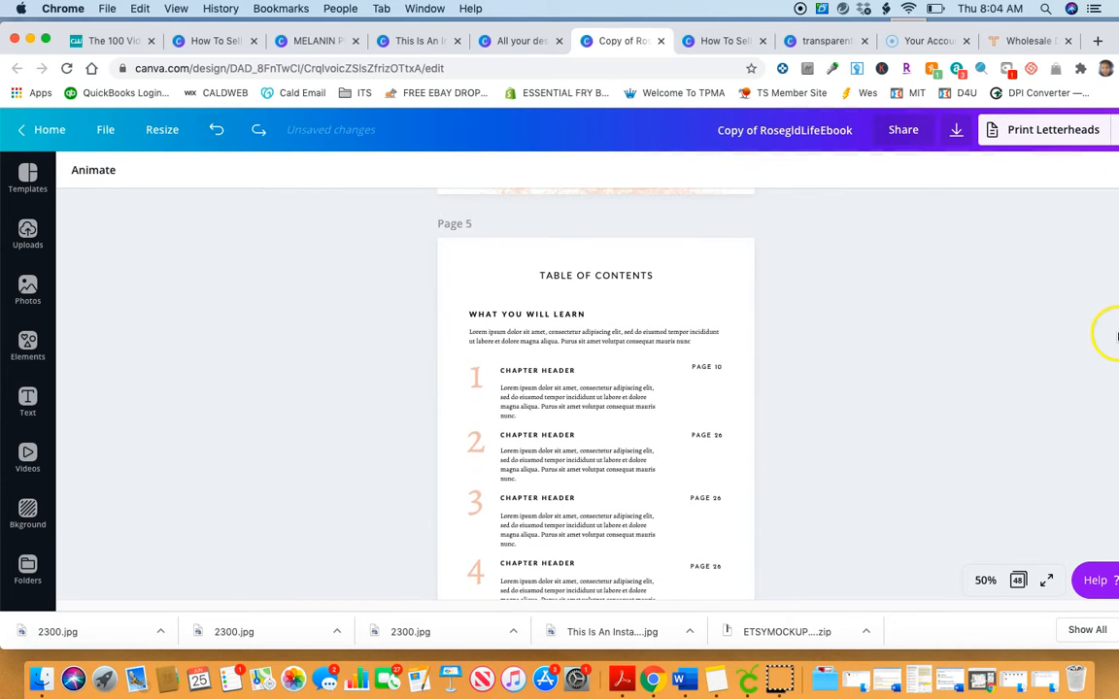
- Review the four cover options from page 1 onward, ending at the pug cover on page 3
{"action": "scroll", "coordinate": [924, 285], "scroll_direction": "up", "scroll_amount": 15}
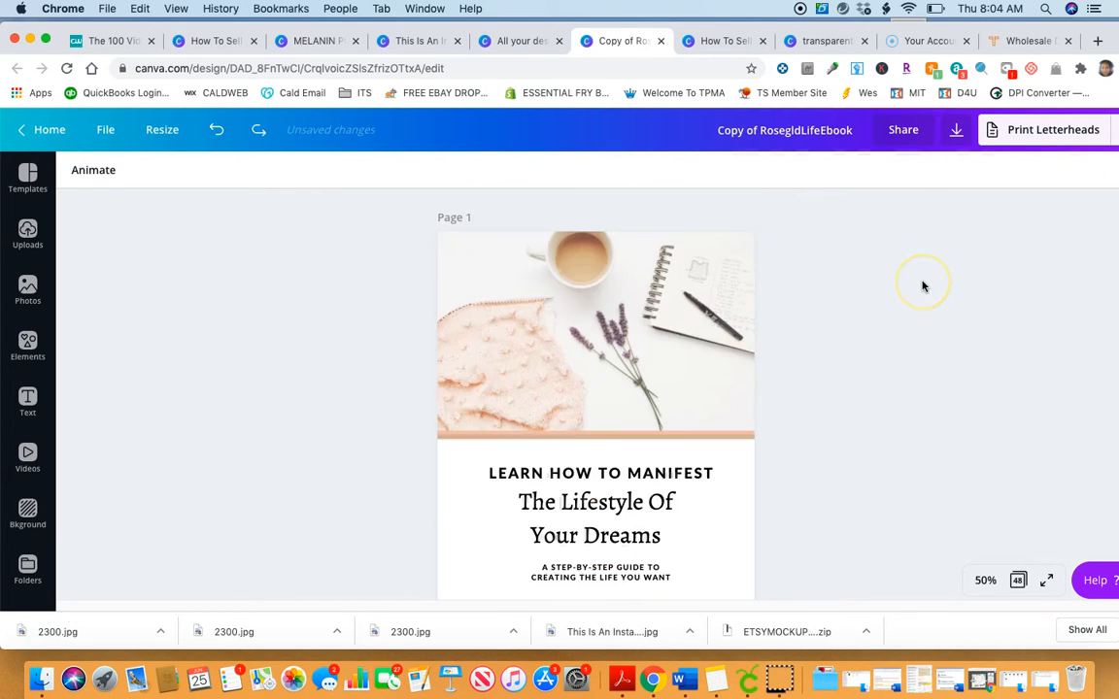
{"action": "scroll", "coordinate": [582, 291], "scroll_direction": "down", "scroll_amount": 8}
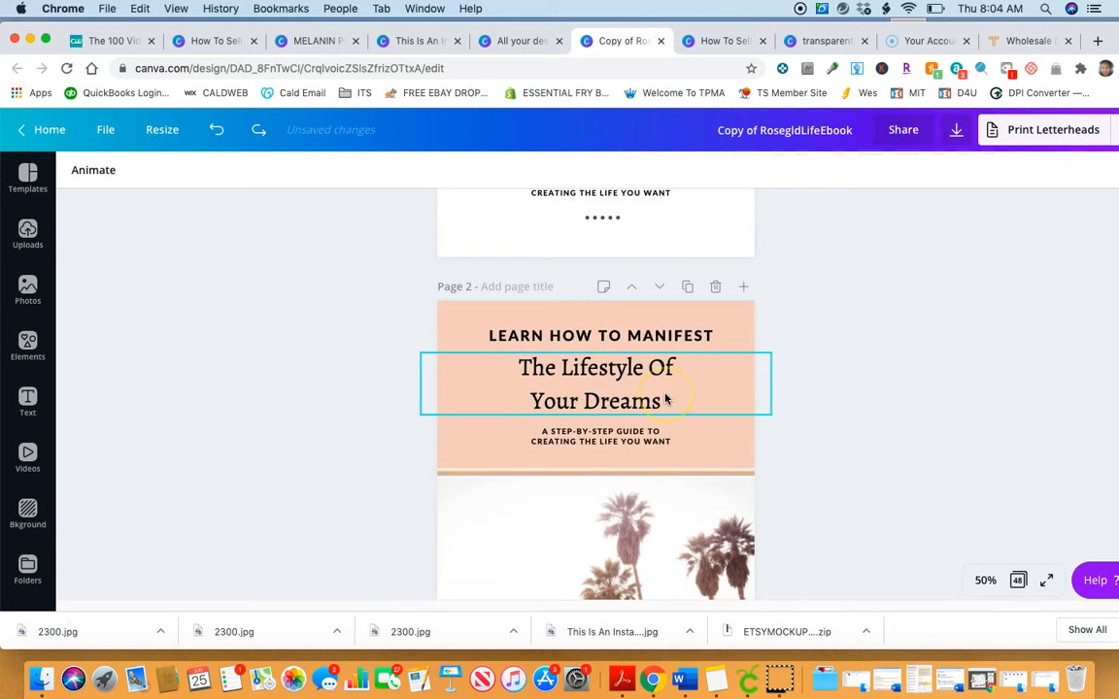
{"action": "scroll", "coordinate": [665, 398], "scroll_direction": "down", "scroll_amount": 5}
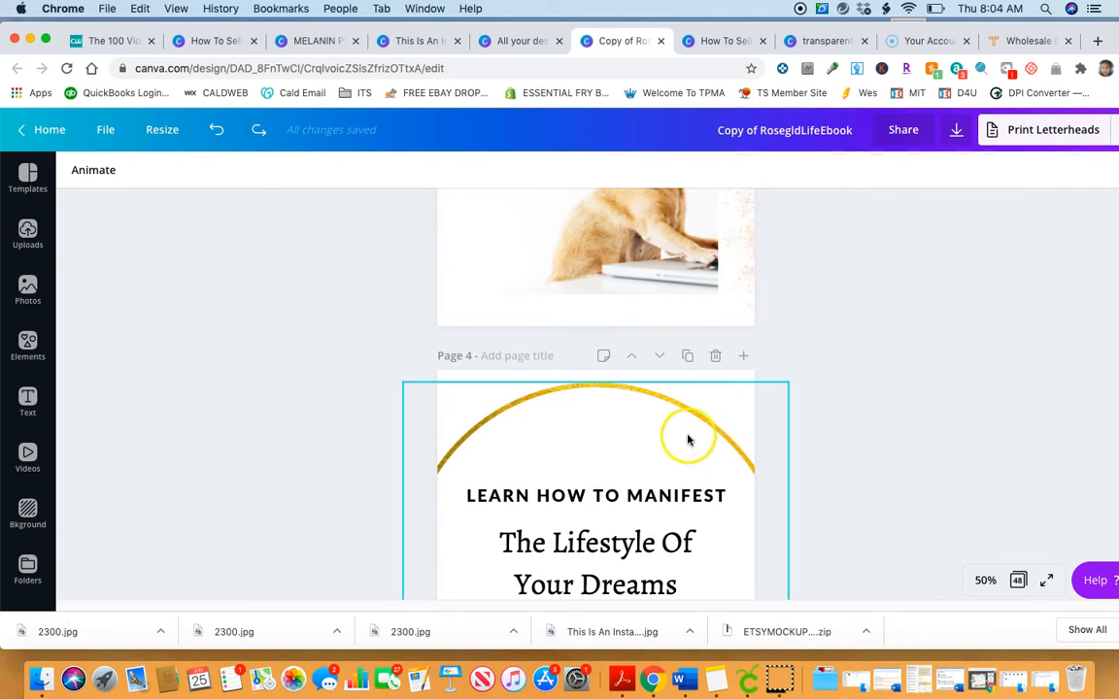
{"action": "scroll", "coordinate": [869, 408], "scroll_direction": "up", "scroll_amount": 10}
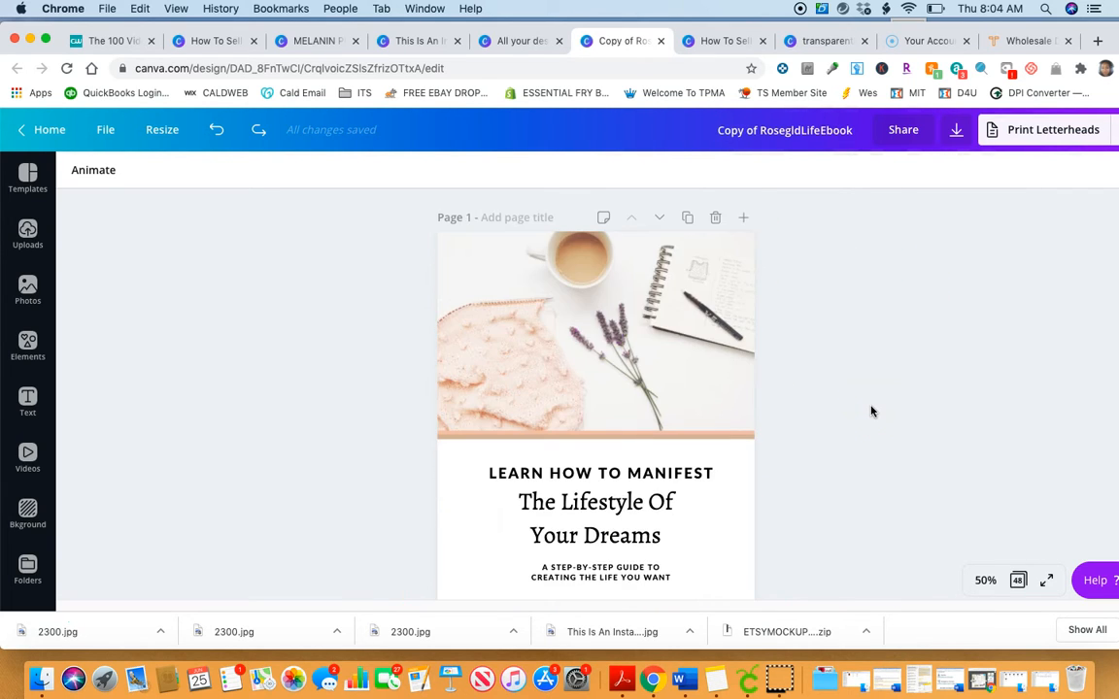
{"action": "scroll", "coordinate": [869, 410], "scroll_direction": "down", "scroll_amount": 3}
{"action": "scroll", "coordinate": [871, 412], "scroll_direction": "down", "scroll_amount": 2}
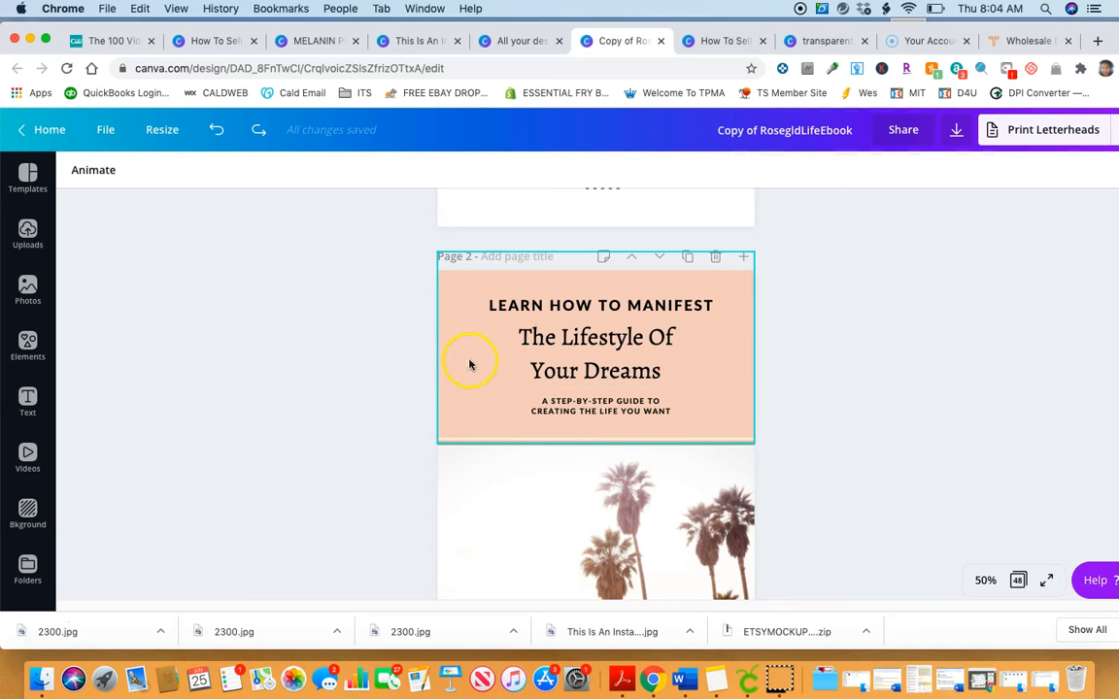
{"action": "scroll", "coordinate": [520, 450], "scroll_direction": "down", "scroll_amount": 8}
{"action": "scroll", "coordinate": [631, 456], "scroll_direction": "up", "scroll_amount": 1}
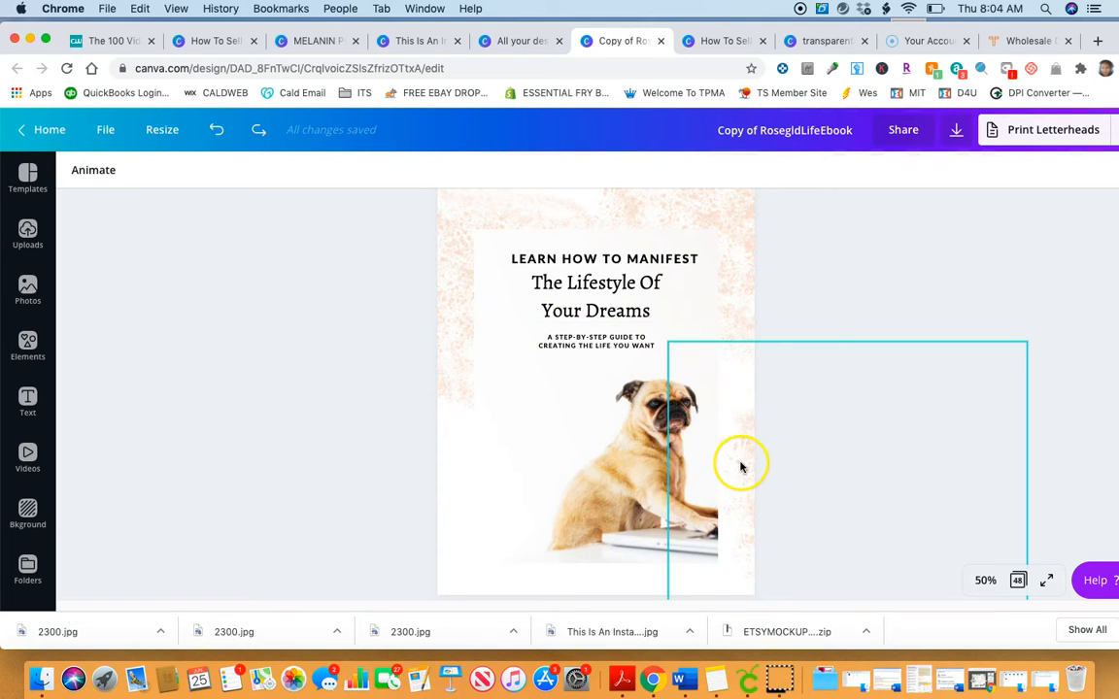
{"action": "scroll", "coordinate": [579, 272], "scroll_direction": "up", "scroll_amount": 2}
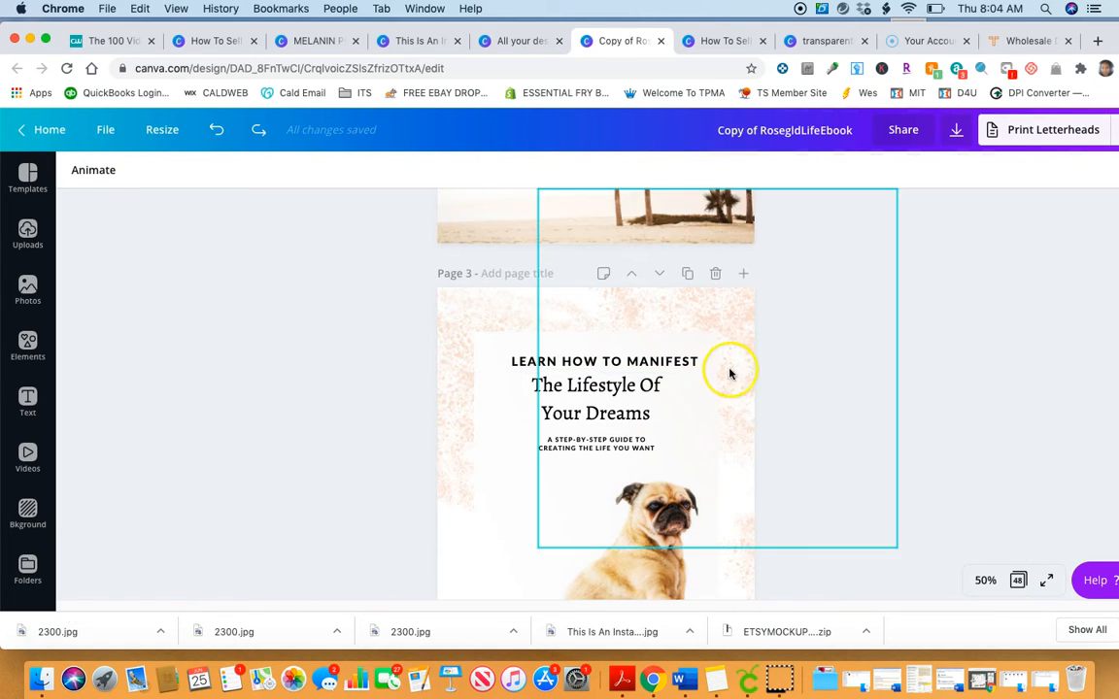
{"action": "scroll", "coordinate": [565, 390], "scroll_direction": "down", "scroll_amount": 2}
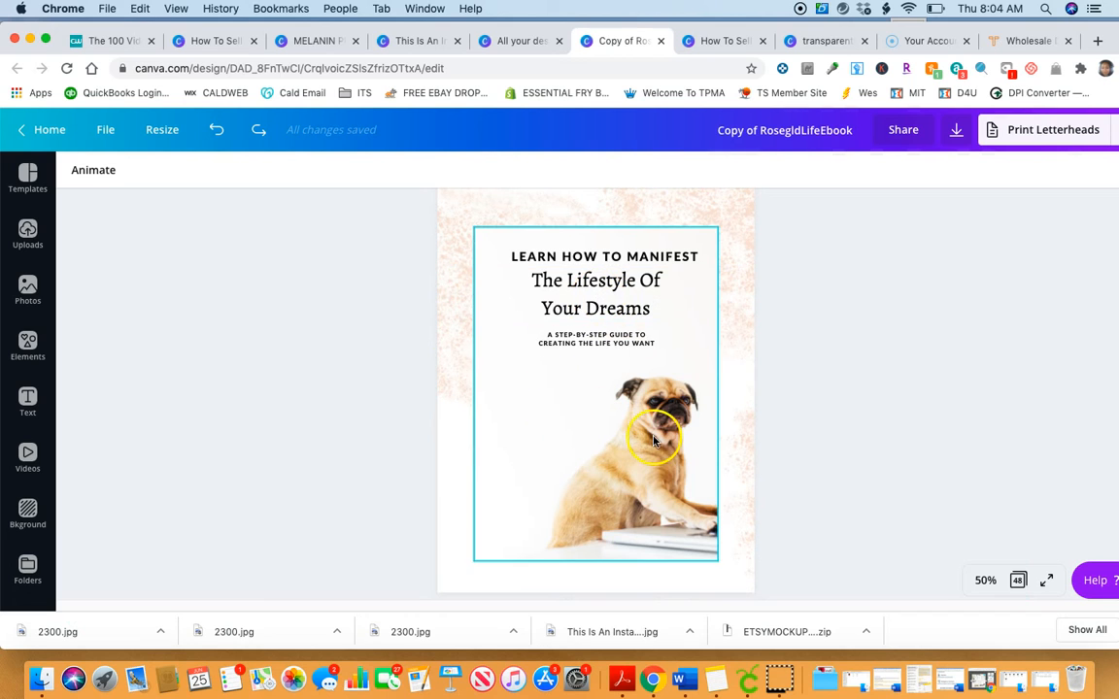
- Review the cover options again from page 1 to the gold-circle cover on page 4
{"action": "scroll", "coordinate": [691, 282], "scroll_direction": "up", "scroll_amount": 8}
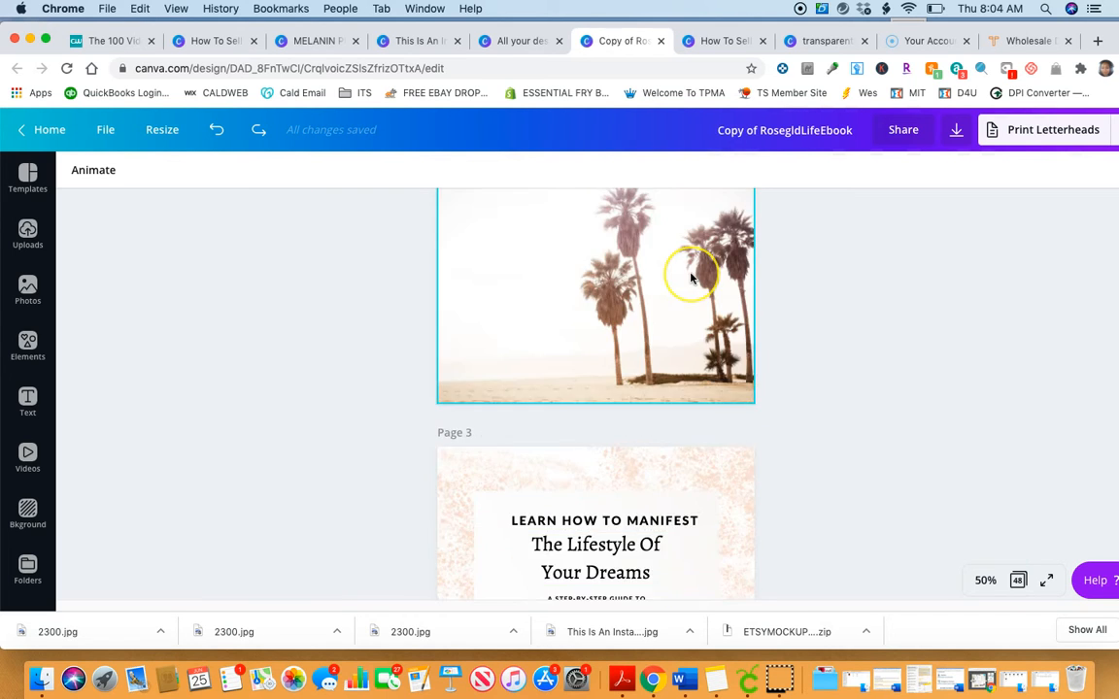
{"action": "scroll", "coordinate": [690, 279], "scroll_direction": "up", "scroll_amount": 15}
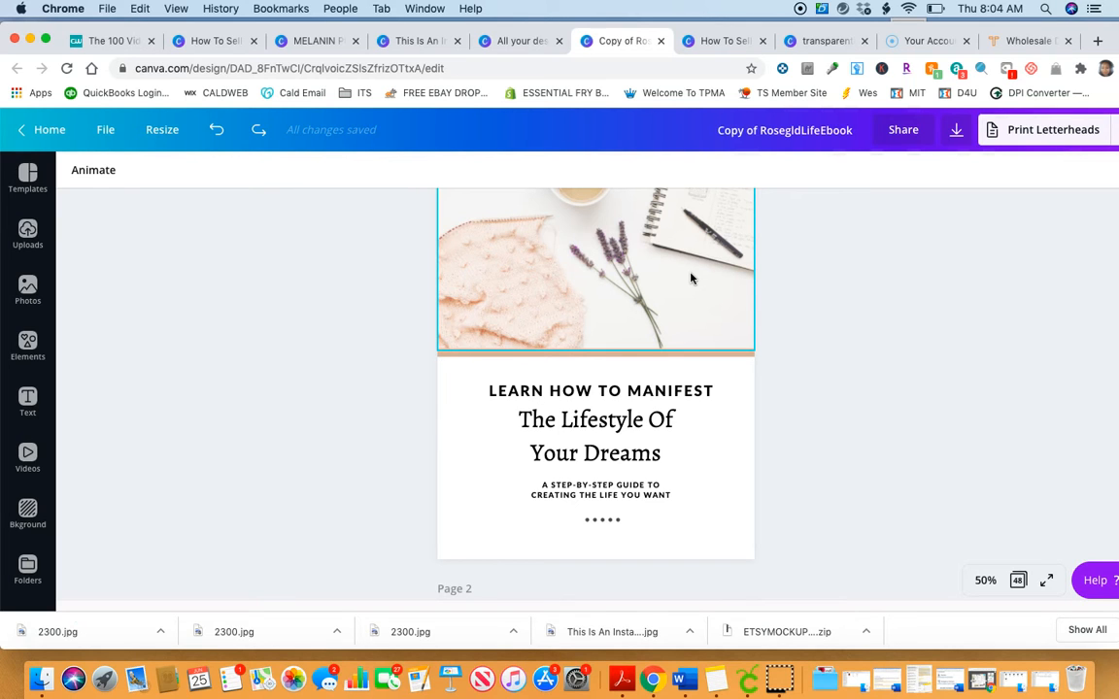
{"action": "scroll", "coordinate": [799, 420], "scroll_direction": "up", "scroll_amount": 2}
{"action": "scroll", "coordinate": [799, 420], "scroll_direction": "down", "scroll_amount": 10}
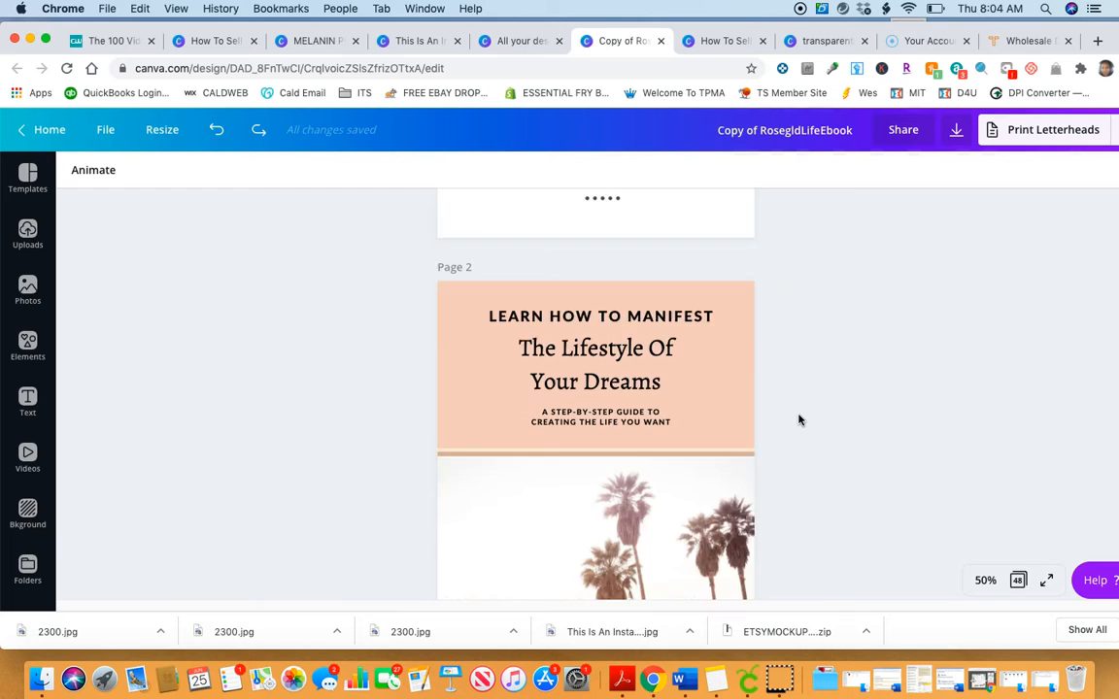
{"action": "scroll", "coordinate": [799, 420], "scroll_direction": "down", "scroll_amount": 5}
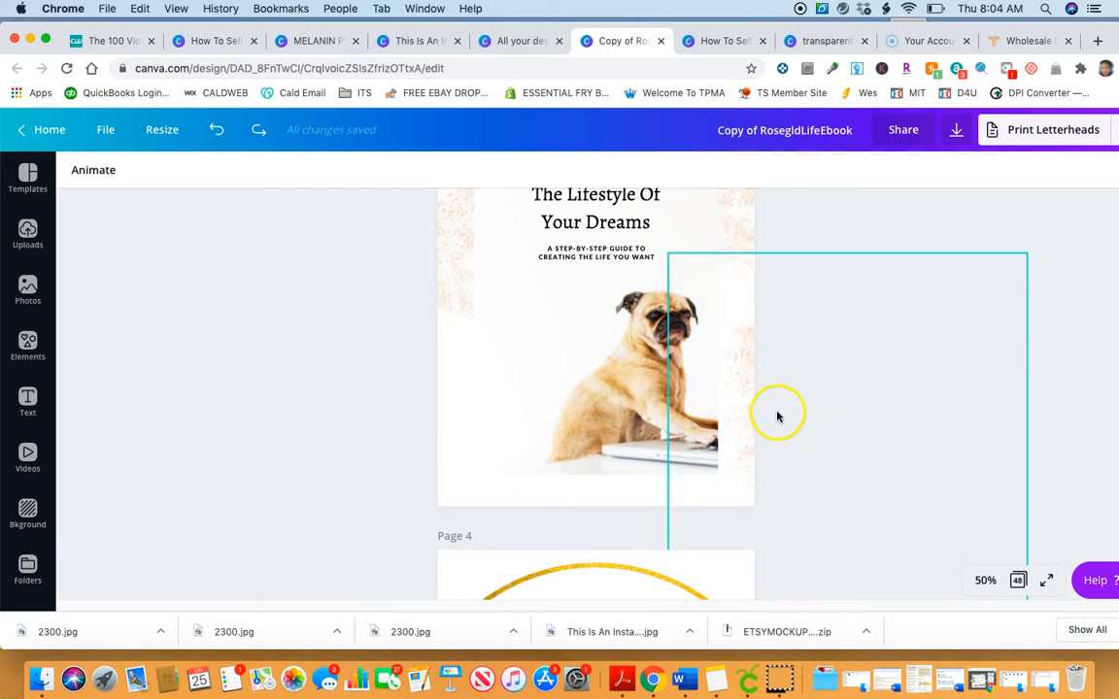
{"action": "scroll", "coordinate": [830, 417], "scroll_direction": "down", "scroll_amount": 10}
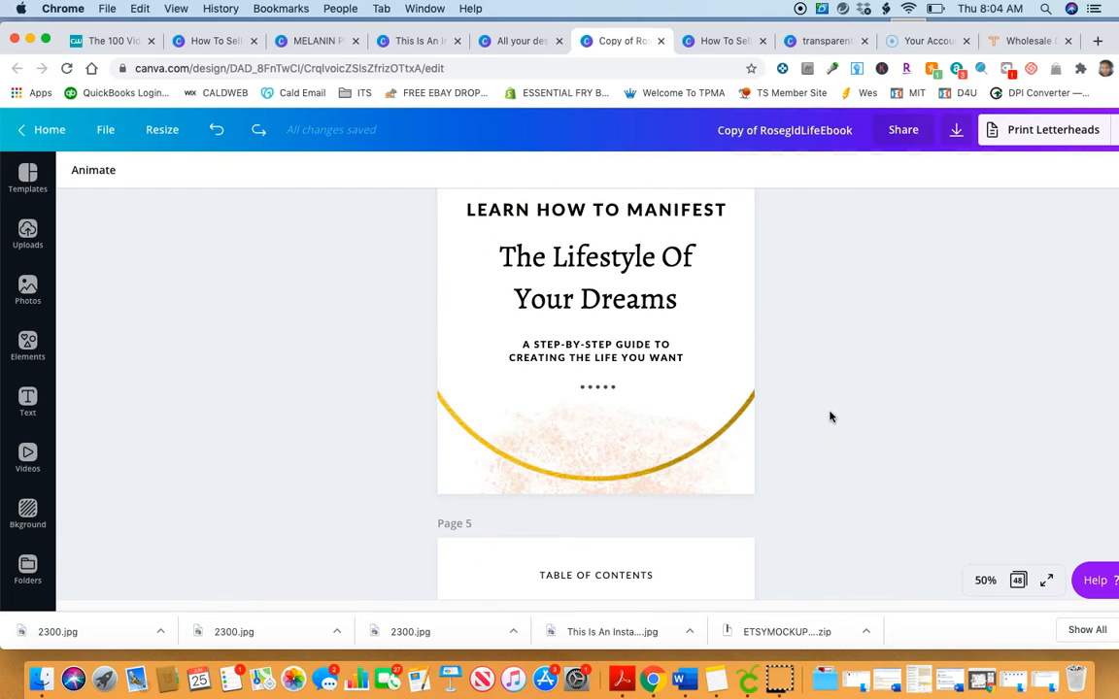
{"action": "scroll", "coordinate": [830, 416], "scroll_direction": "down", "scroll_amount": 3}
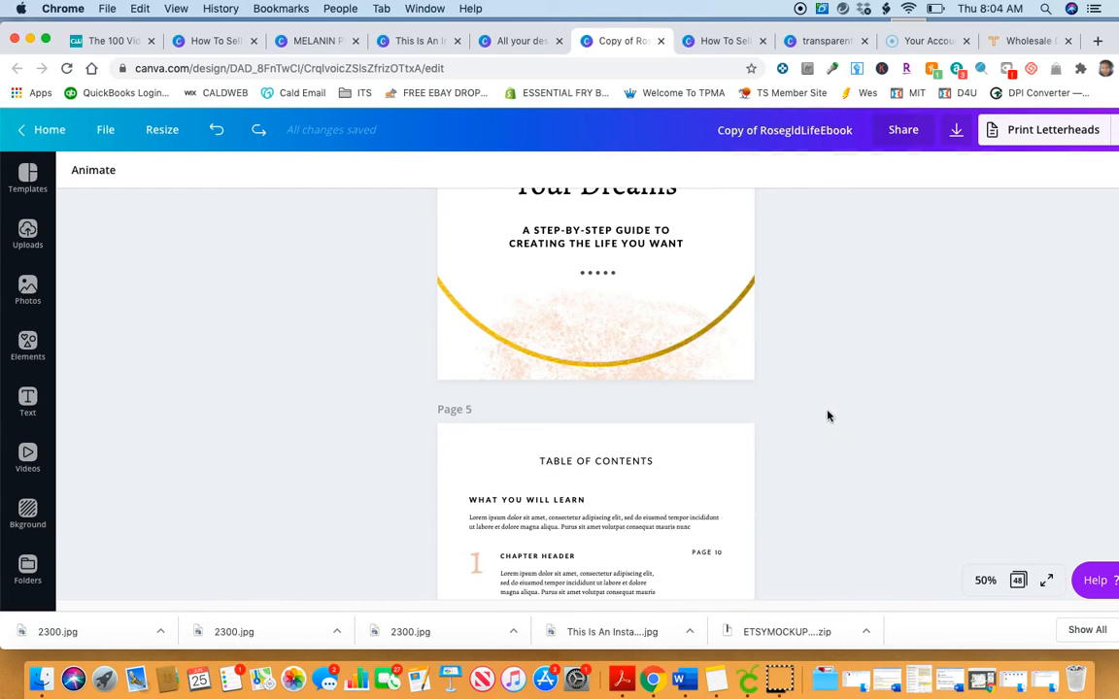
- Examine the chapter entries in the table of contents on pages 5 and 6, including a look at topic page 7
{"action": "scroll", "coordinate": [794, 426], "scroll_direction": "down", "scroll_amount": 15}
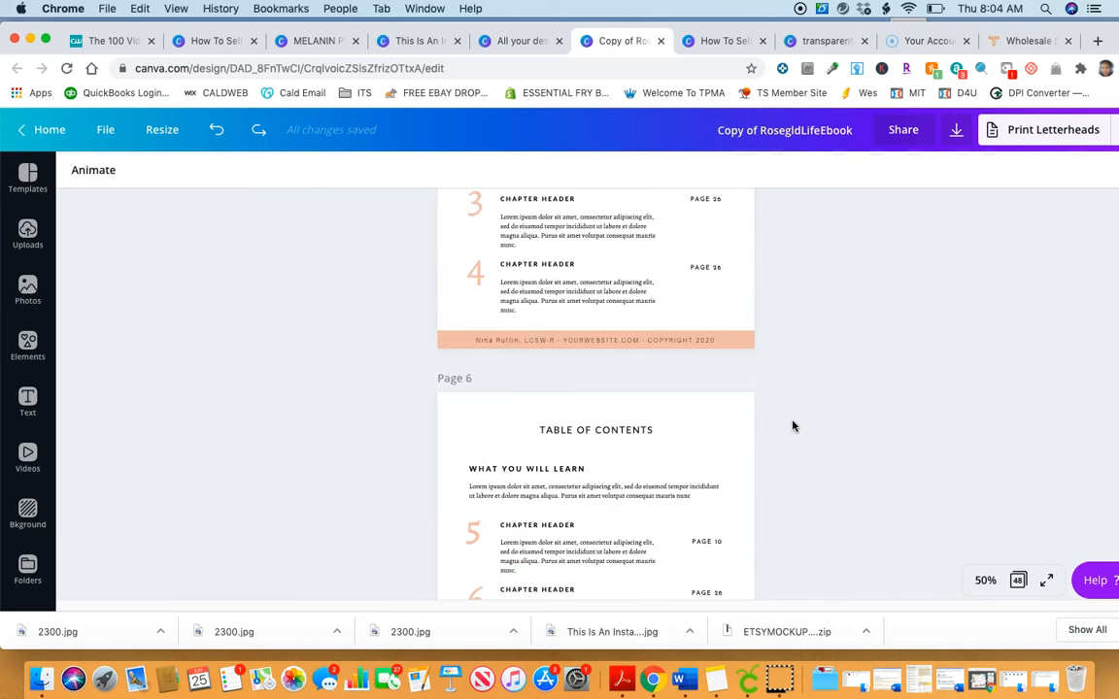
{"action": "scroll", "coordinate": [792, 425], "scroll_direction": "down", "scroll_amount": 15}
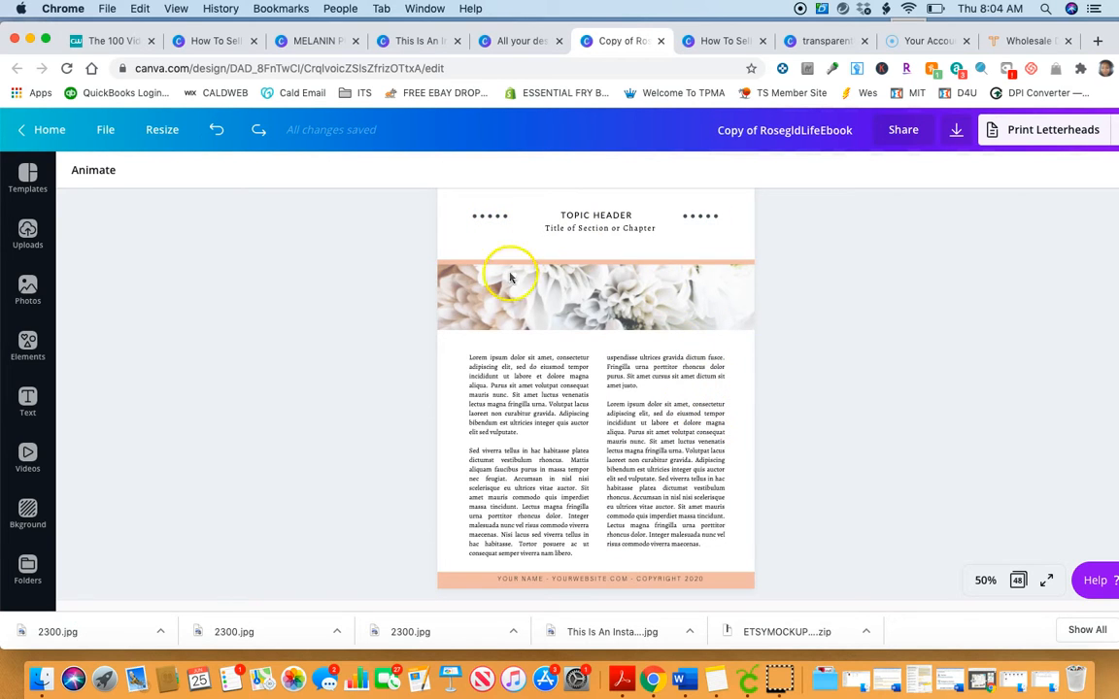
{"action": "scroll", "coordinate": [725, 439], "scroll_direction": "up", "scroll_amount": 9}
{"action": "scroll", "coordinate": [724, 439], "scroll_direction": "up", "scroll_amount": 15}
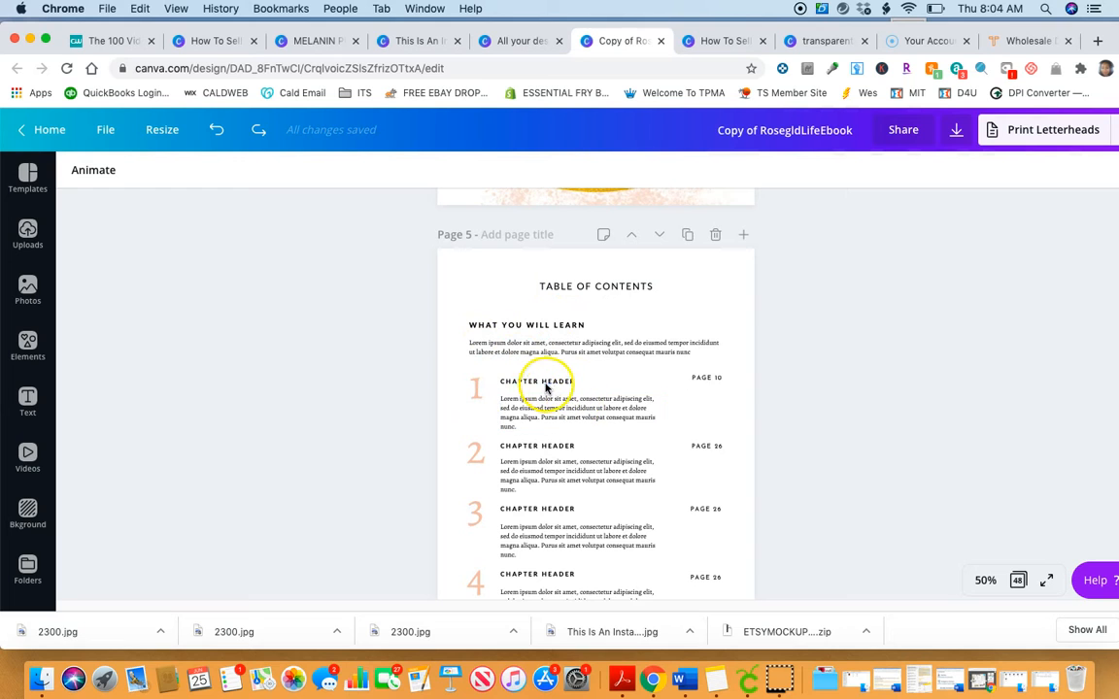
{"action": "scroll", "coordinate": [550, 403], "scroll_direction": "down", "scroll_amount": 5}
{"action": "scroll", "coordinate": [550, 408], "scroll_direction": "down", "scroll_amount": 5}
{"action": "scroll", "coordinate": [615, 423], "scroll_direction": "up", "scroll_amount": 5}
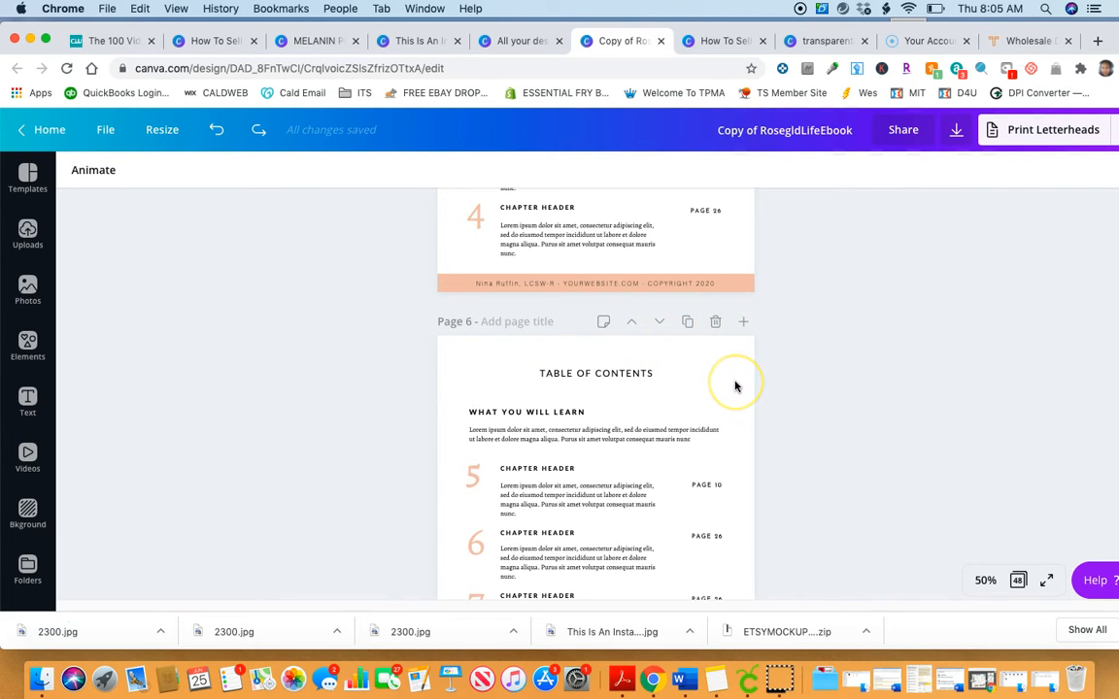
{"action": "scroll", "coordinate": [735, 387], "scroll_direction": "down", "scroll_amount": 3}
{"action": "scroll", "coordinate": [735, 386], "scroll_direction": "up", "scroll_amount": 4}
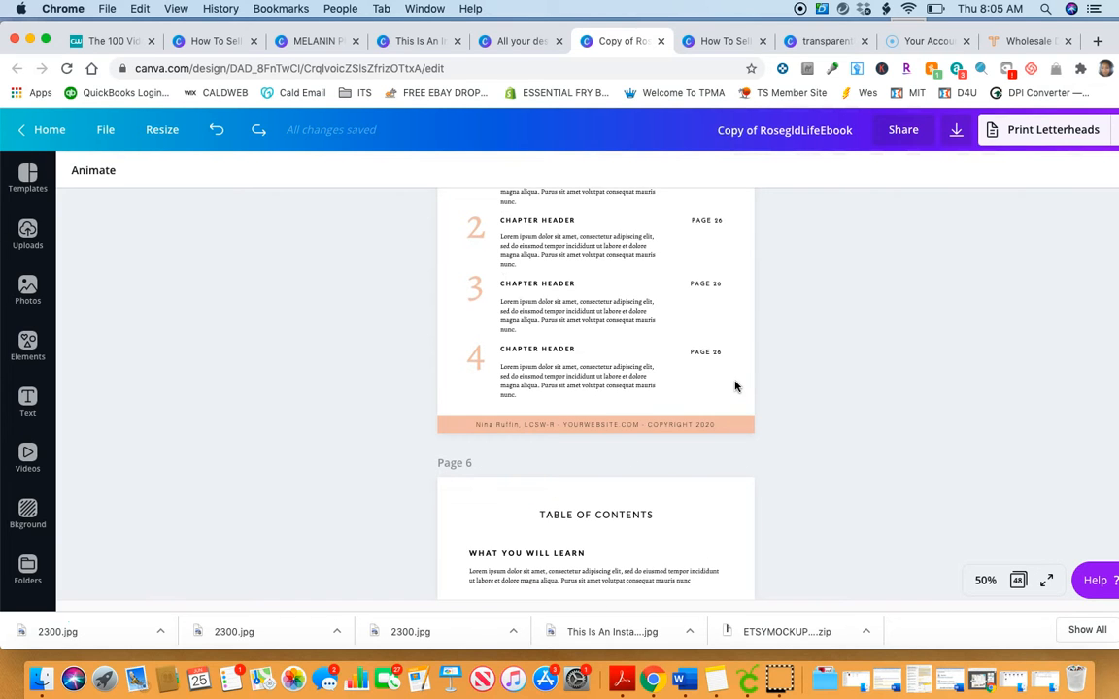
{"action": "scroll", "coordinate": [735, 387], "scroll_direction": "down", "scroll_amount": 1}
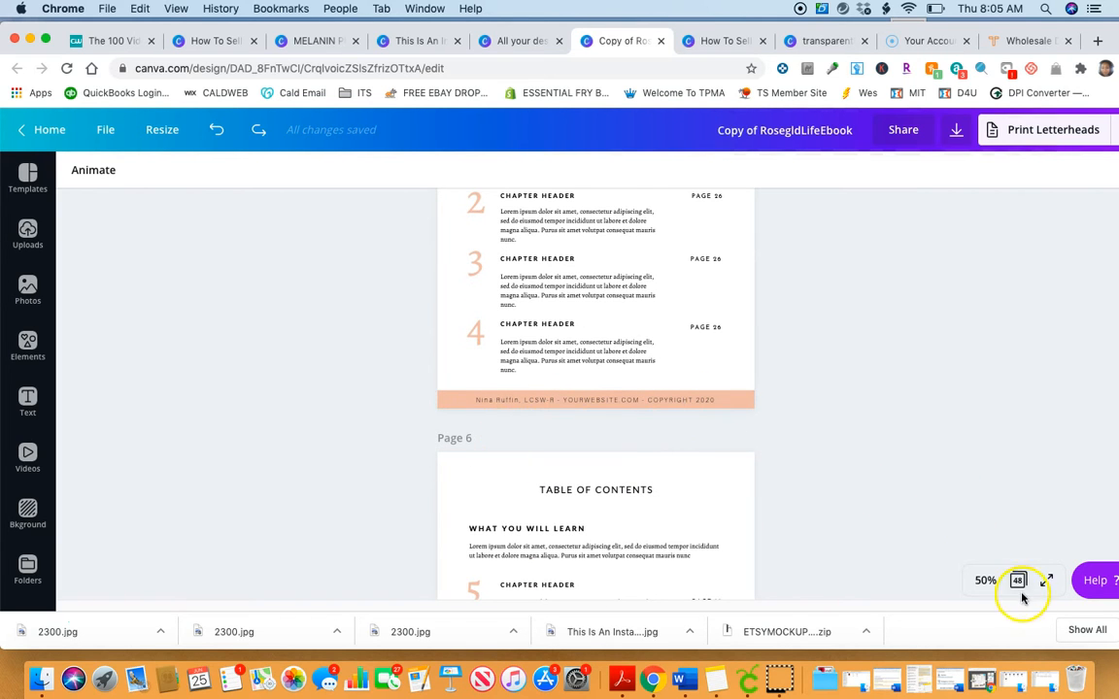
- Set the canvas zoom to 75% and read the table of contents on pages 5 and 6
{"action": "left_click", "coordinate": [985, 580]}
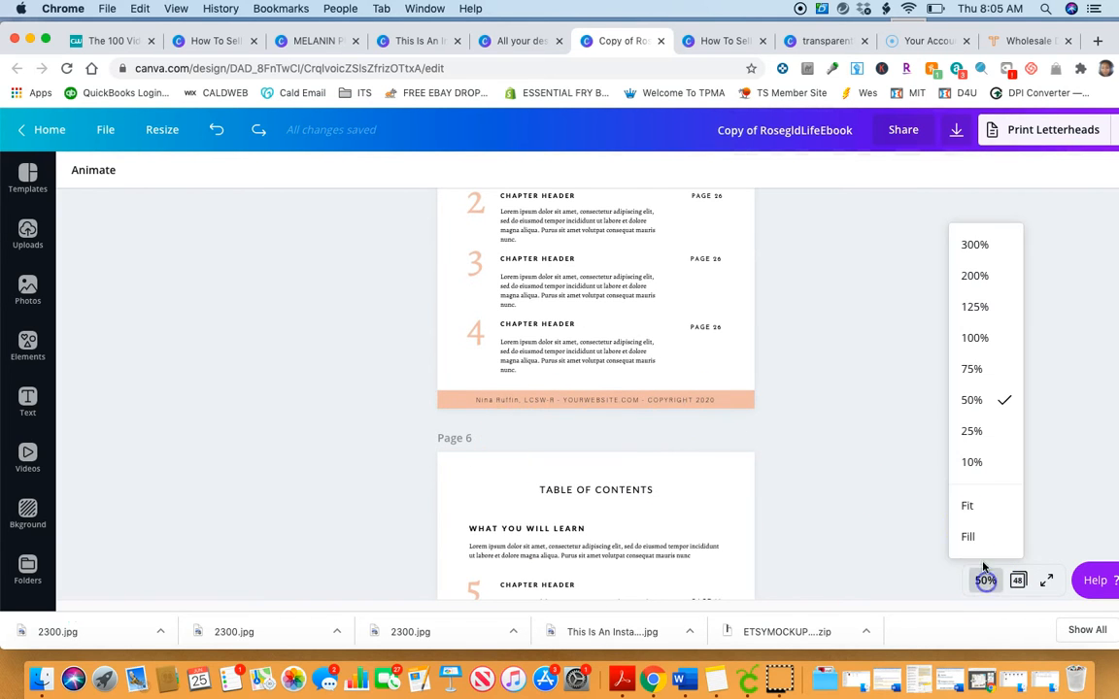
{"action": "left_click", "coordinate": [974, 369]}
{"action": "scroll", "coordinate": [841, 387], "scroll_direction": "up", "scroll_amount": 6}
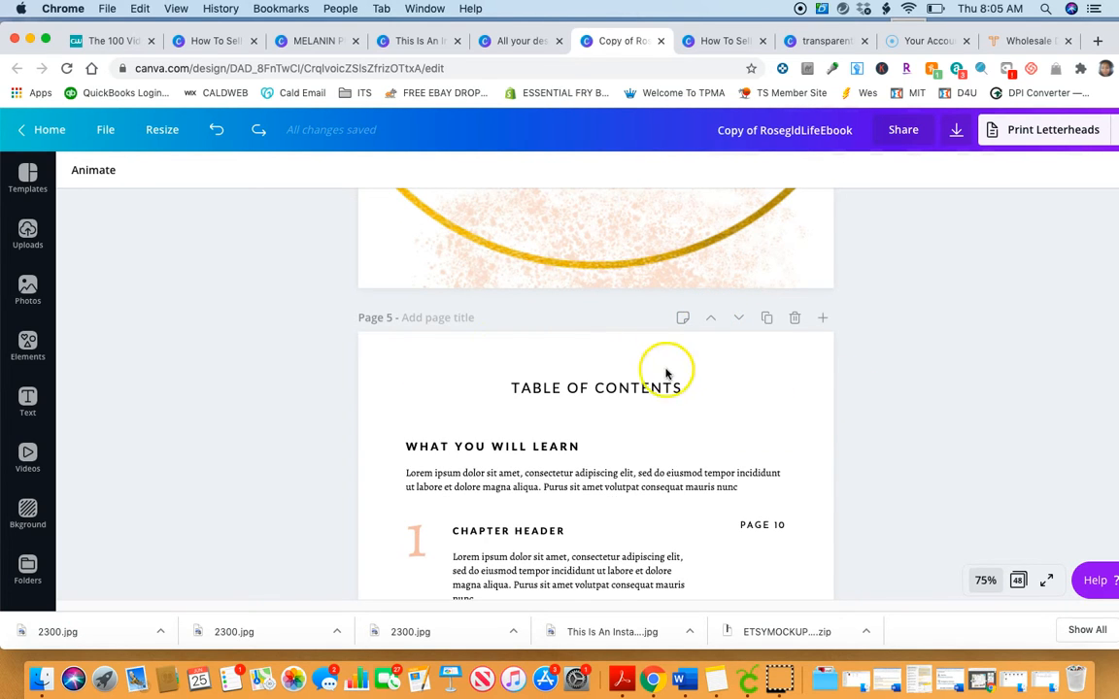
{"action": "scroll", "coordinate": [711, 399], "scroll_direction": "down", "scroll_amount": 1}
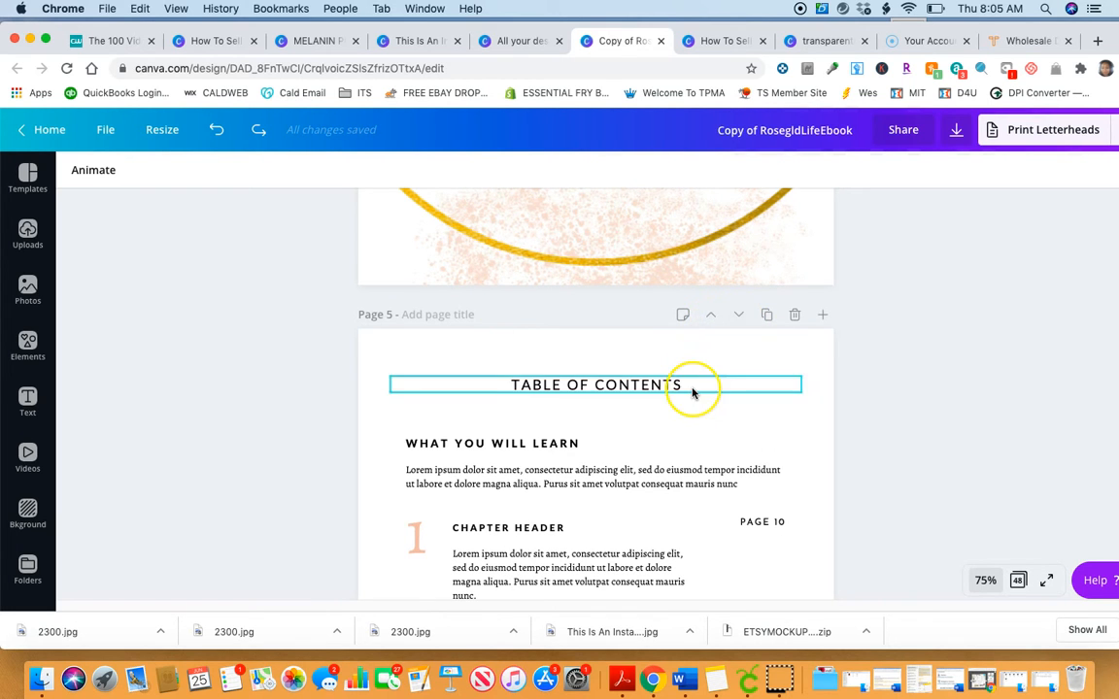
{"action": "scroll", "coordinate": [692, 394], "scroll_direction": "down", "scroll_amount": 10}
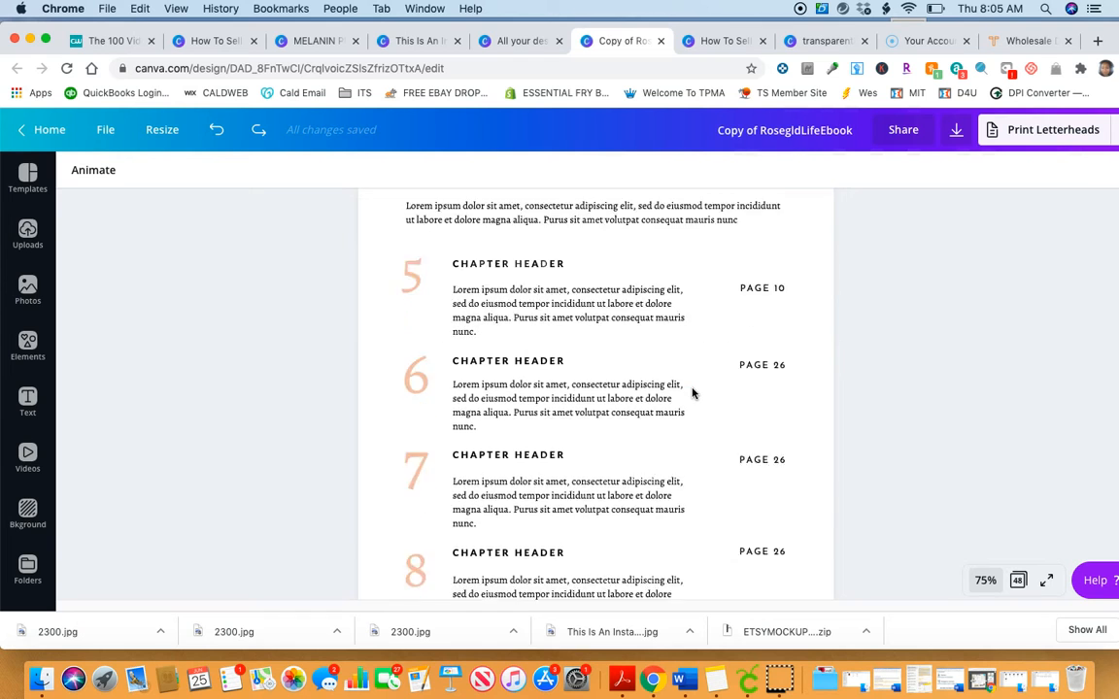
- Look over the pages between the pug cover on page 3 and topic page 7 at the enlarged zoom
{"action": "scroll", "coordinate": [693, 393], "scroll_direction": "up", "scroll_amount": 15}
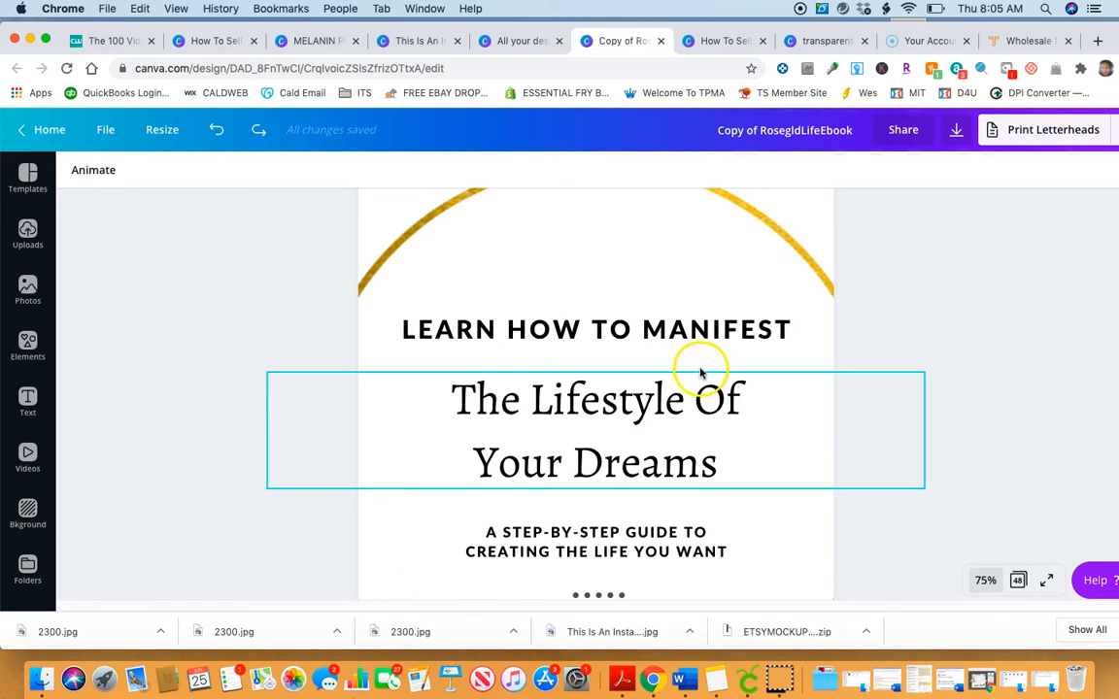
{"action": "scroll", "coordinate": [699, 376], "scroll_direction": "up", "scroll_amount": 7}
{"action": "scroll", "coordinate": [610, 218], "scroll_direction": "up", "scroll_amount": 2}
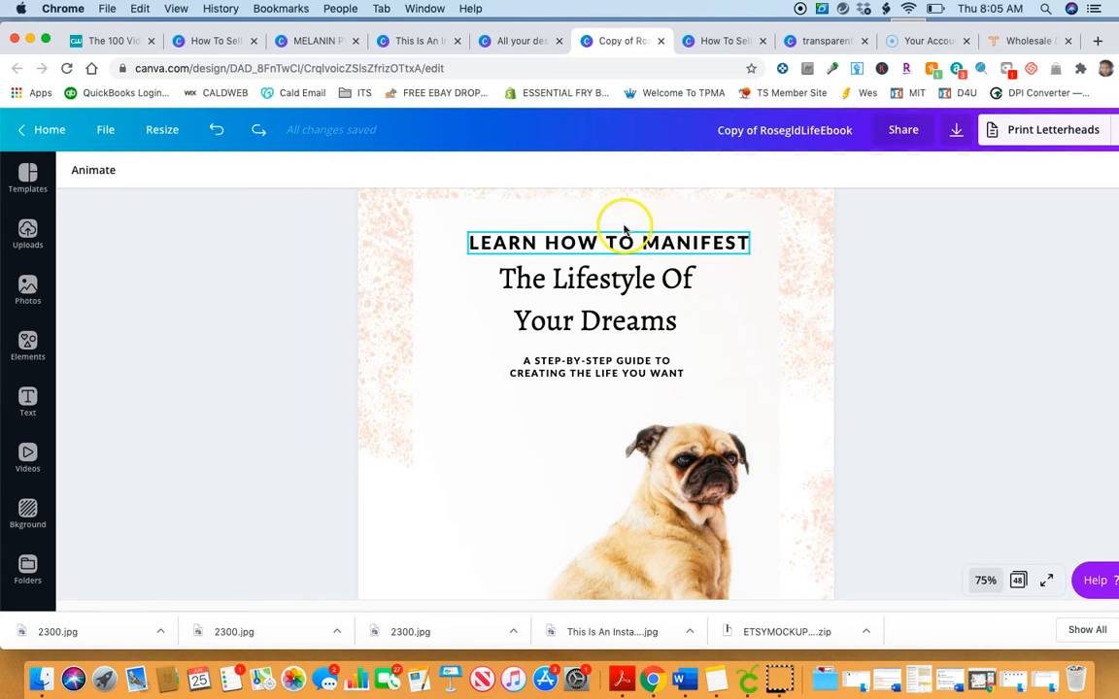
{"action": "scroll", "coordinate": [782, 307], "scroll_direction": "down", "scroll_amount": 5}
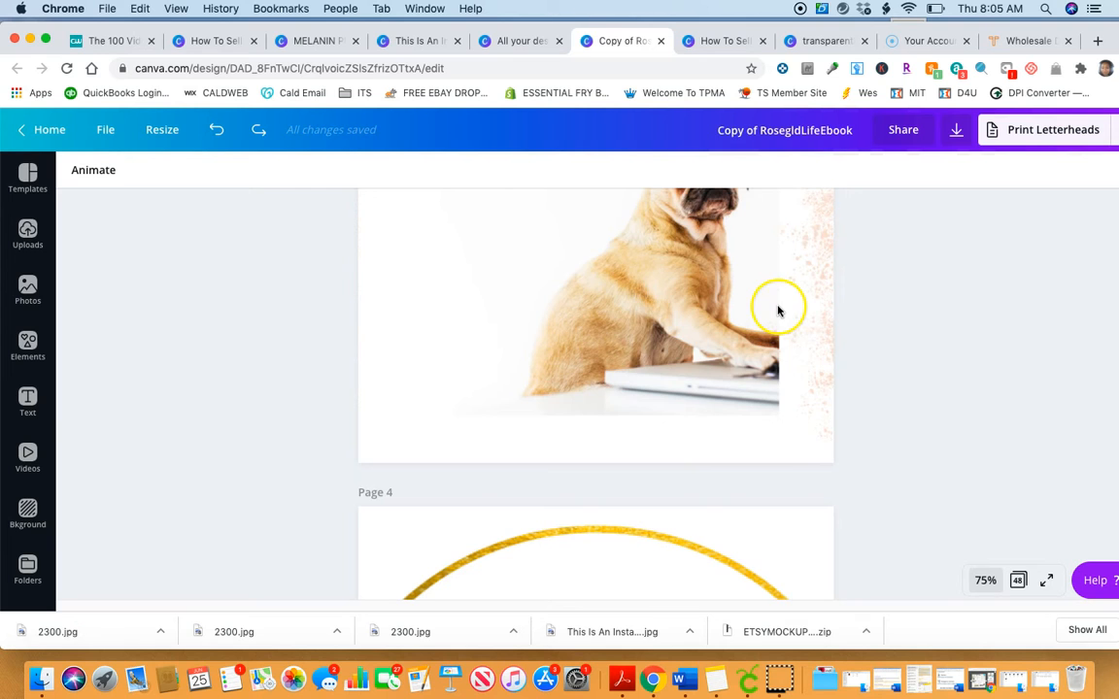
{"action": "scroll", "coordinate": [888, 434], "scroll_direction": "down", "scroll_amount": 6}
{"action": "scroll", "coordinate": [754, 390], "scroll_direction": "down", "scroll_amount": 10}
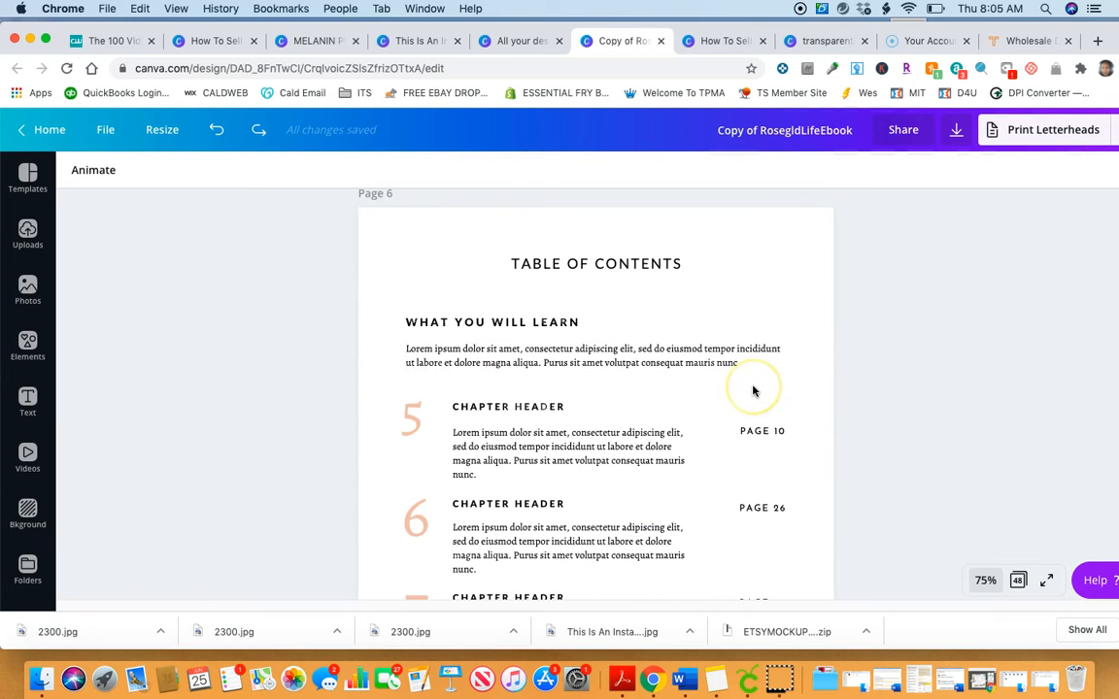
{"action": "scroll", "coordinate": [754, 390], "scroll_direction": "down", "scroll_amount": 10}
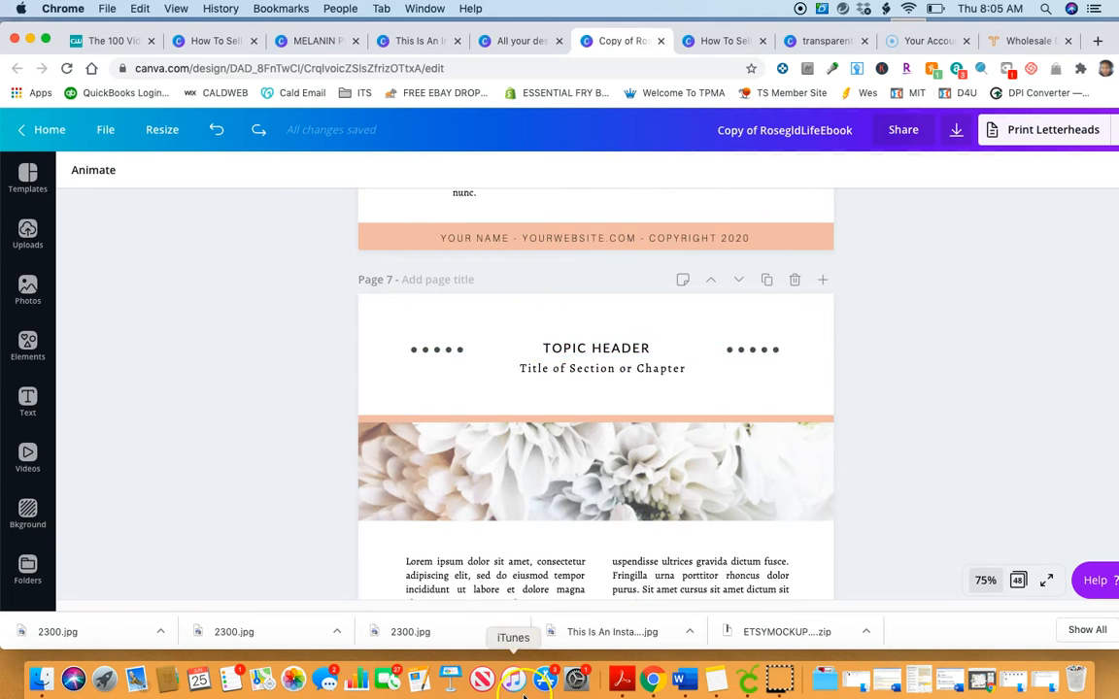
{"action": "scroll", "coordinate": [501, 477], "scroll_direction": "down", "scroll_amount": 3}
{"action": "scroll", "coordinate": [666, 486], "scroll_direction": "up", "scroll_amount": 15}
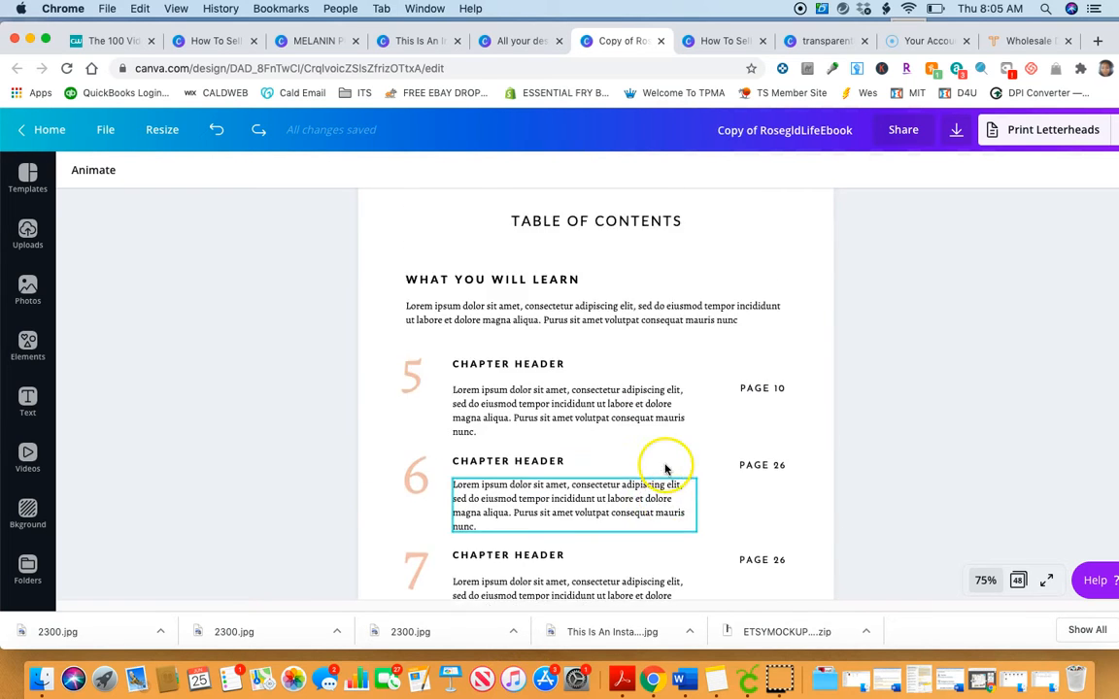
{"action": "scroll", "coordinate": [678, 427], "scroll_direction": "up", "scroll_amount": 3}
{"action": "scroll", "coordinate": [710, 340], "scroll_direction": "up", "scroll_amount": 3}
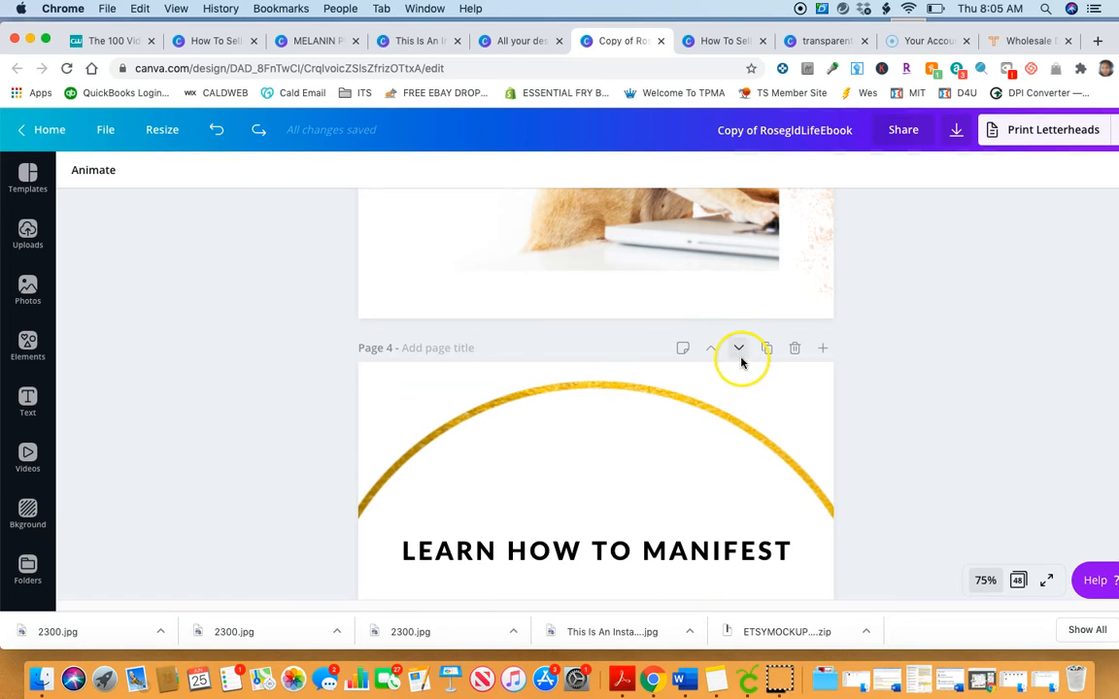
- Reduce the canvas zoom to 50% and then 25%, and view the small-scale pages from page 4 to page 7
{"action": "left_click", "coordinate": [985, 580]}
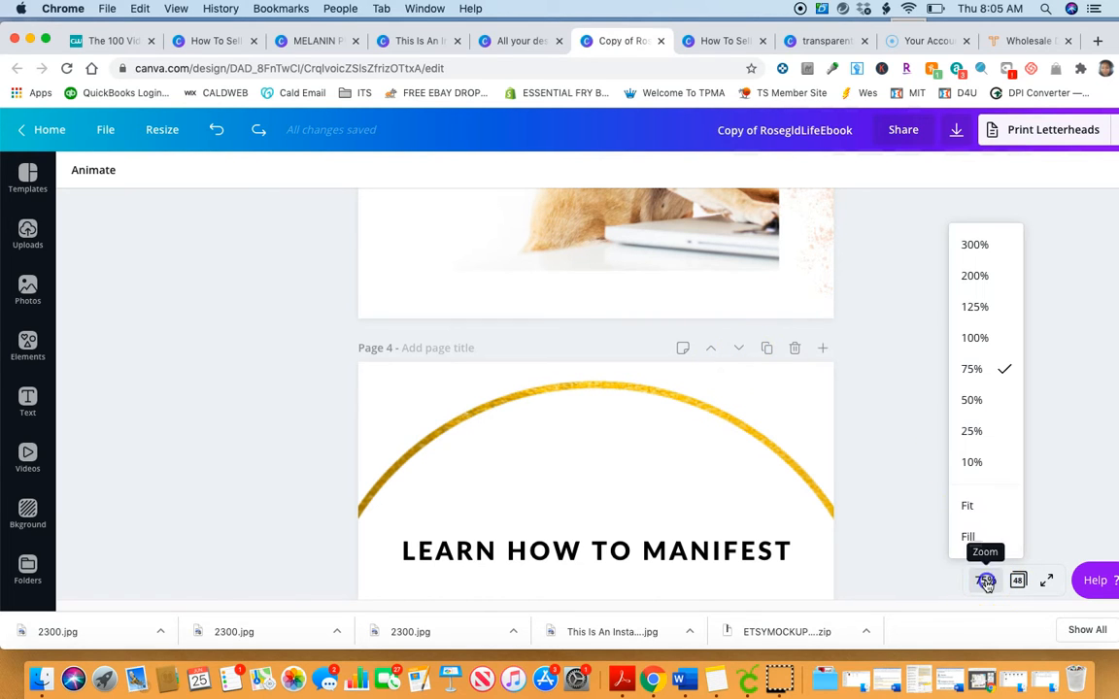
{"action": "left_click", "coordinate": [975, 407]}
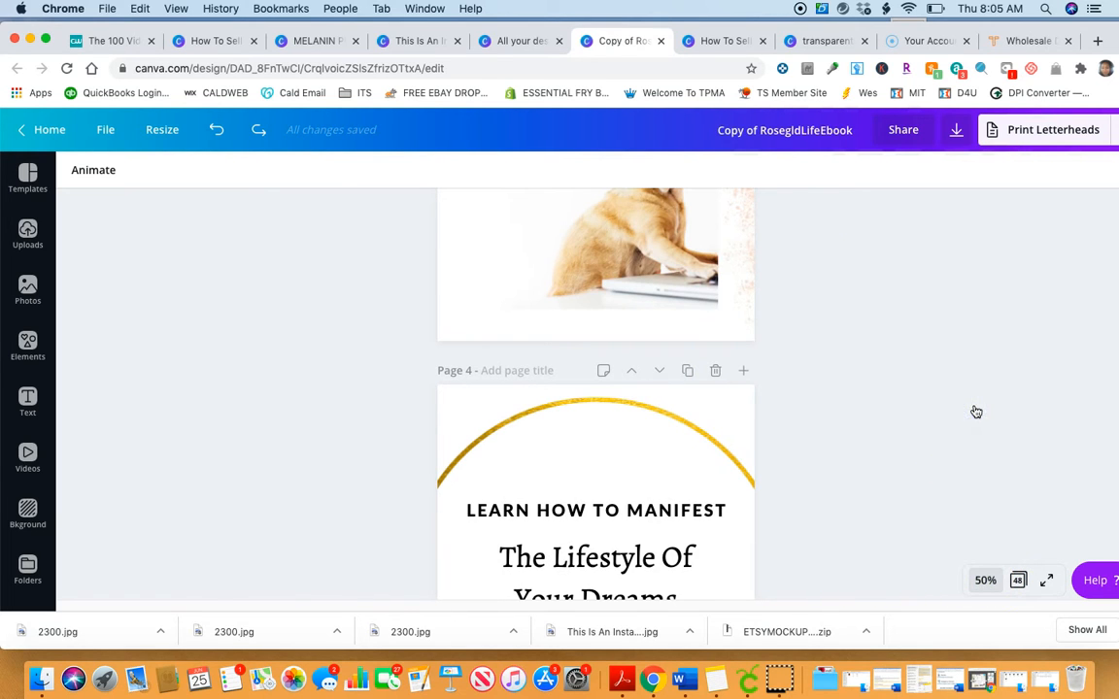
{"action": "left_click", "coordinate": [986, 579]}
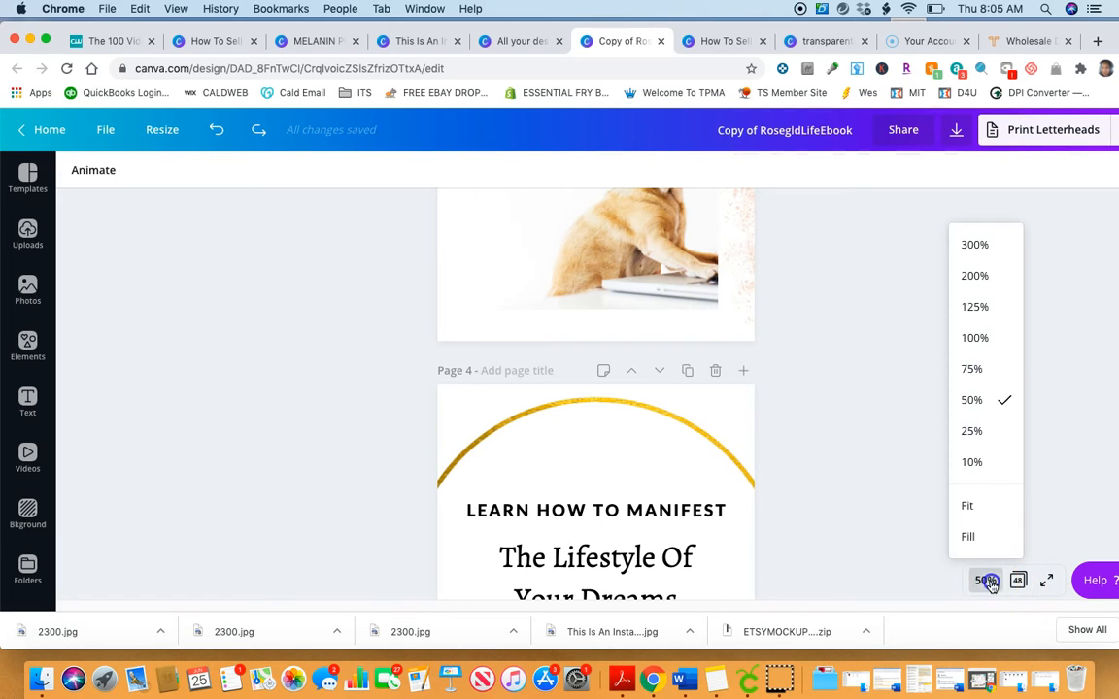
{"action": "left_click", "coordinate": [971, 431]}
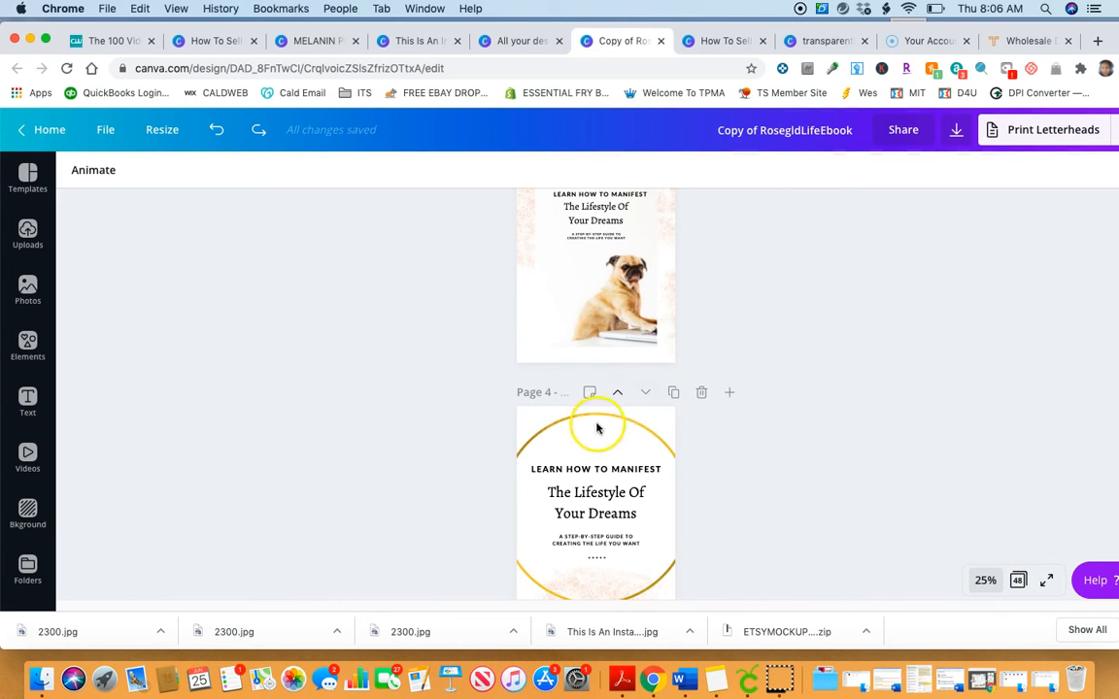
{"action": "scroll", "coordinate": [619, 398], "scroll_direction": "down", "scroll_amount": 15}
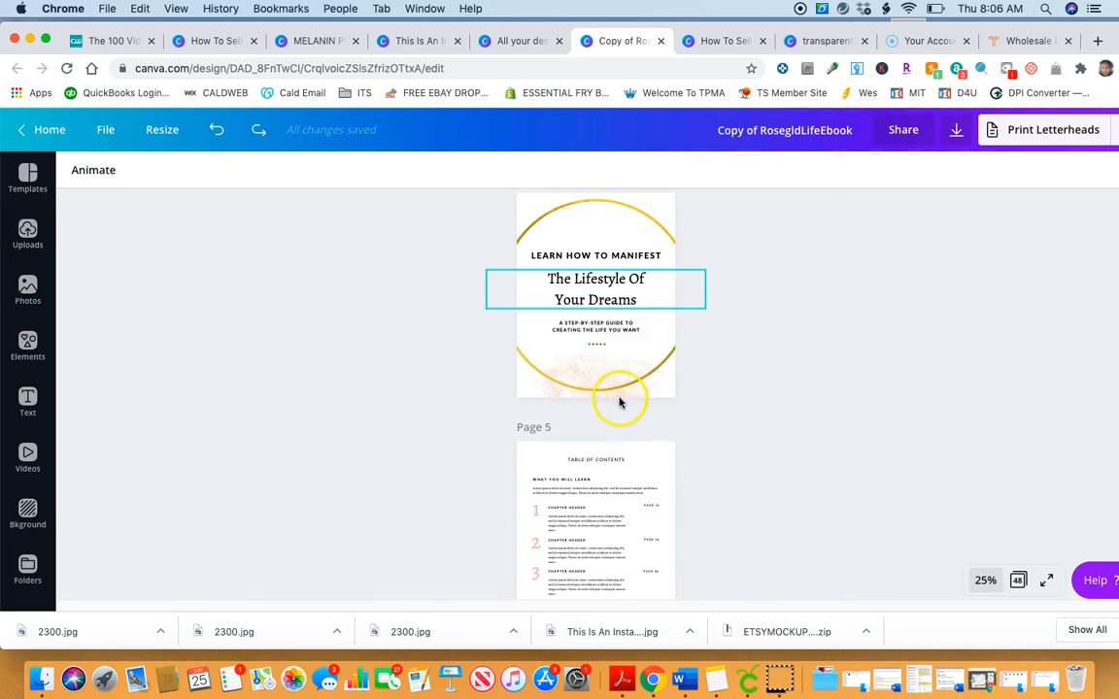
{"action": "scroll", "coordinate": [623, 420], "scroll_direction": "down", "scroll_amount": 10}
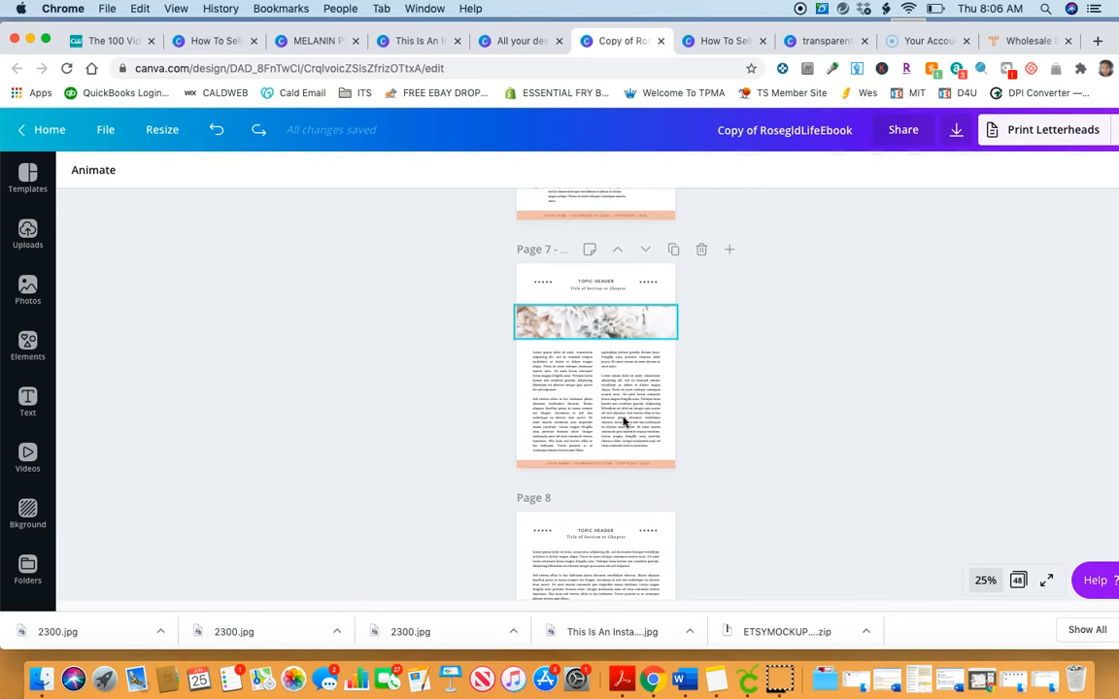
- Set the canvas zoom to 50% and review the chapter and quote layouts from page 9 to the About Me page
{"action": "left_click", "coordinate": [984, 583]}
{"action": "left_click", "coordinate": [969, 400]}
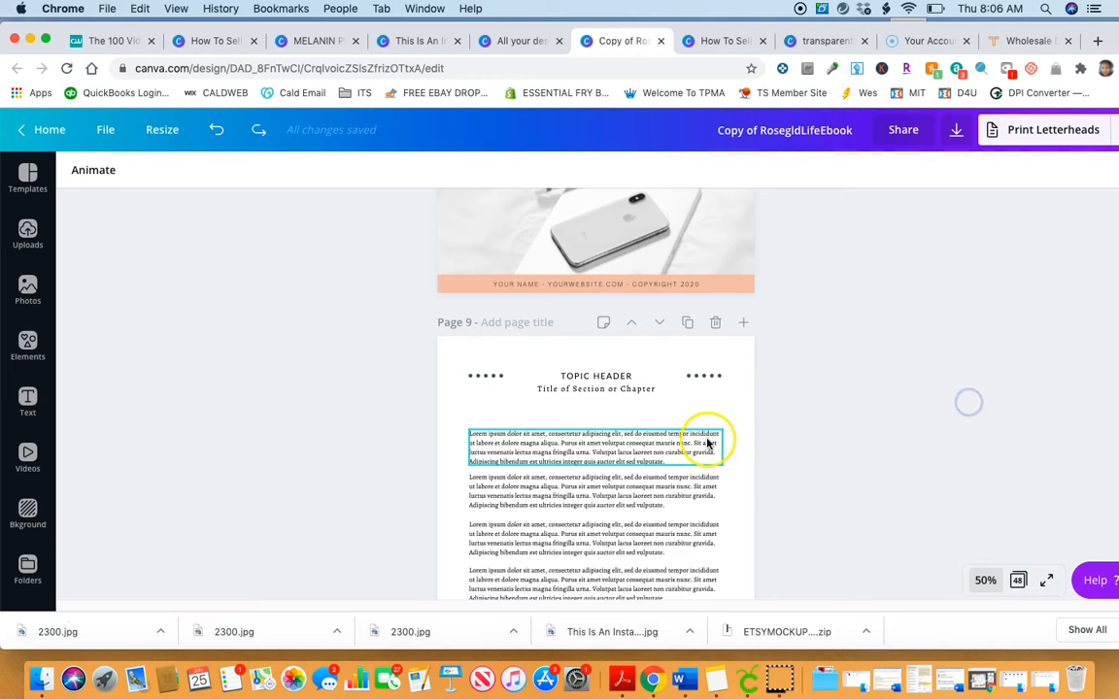
{"action": "scroll", "coordinate": [708, 445], "scroll_direction": "down", "scroll_amount": 15}
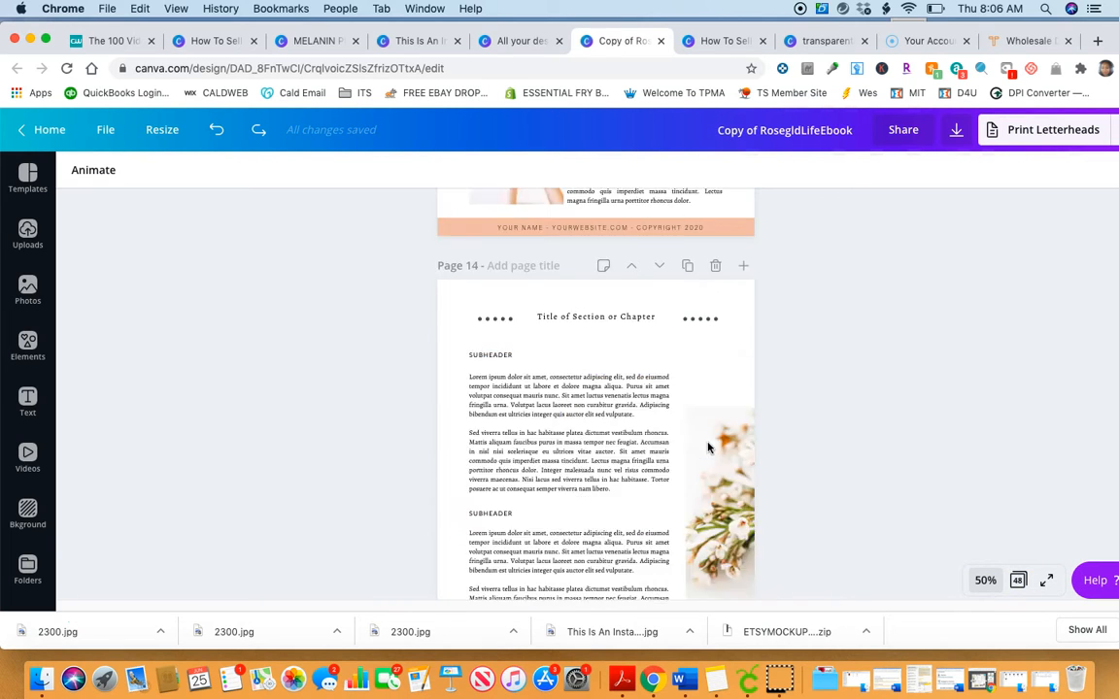
{"action": "scroll", "coordinate": [707, 447], "scroll_direction": "down", "scroll_amount": 15}
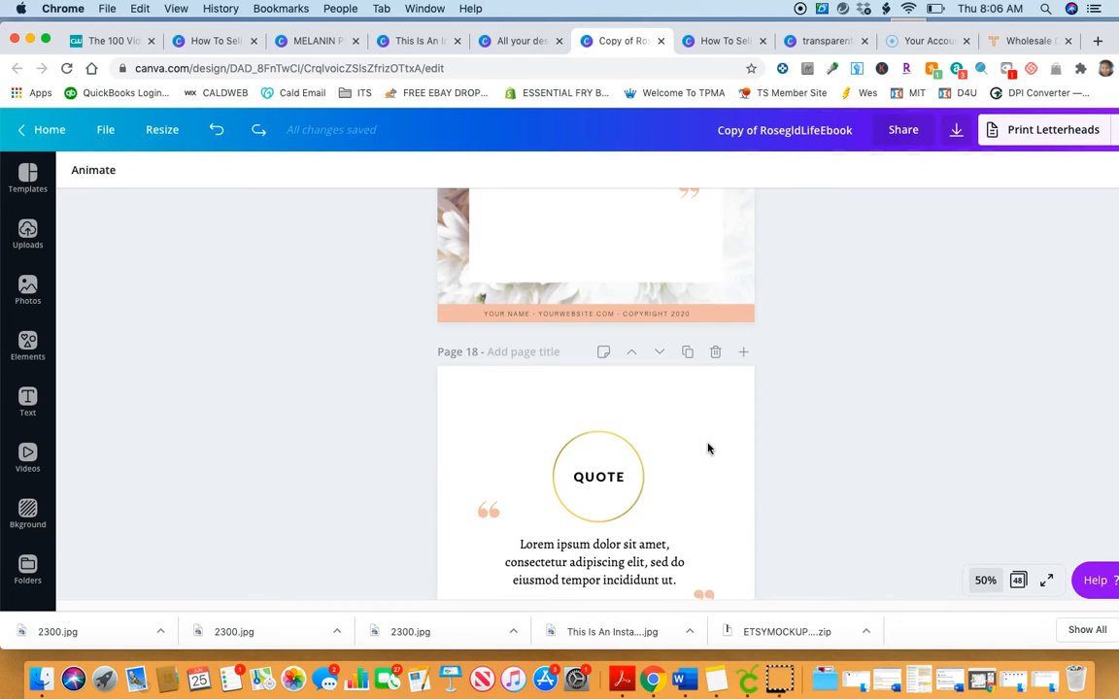
{"action": "scroll", "coordinate": [708, 448], "scroll_direction": "down", "scroll_amount": 12}
{"action": "left_click", "coordinate": [722, 474]}
{"action": "scroll", "coordinate": [727, 472], "scroll_direction": "down", "scroll_amount": 6}
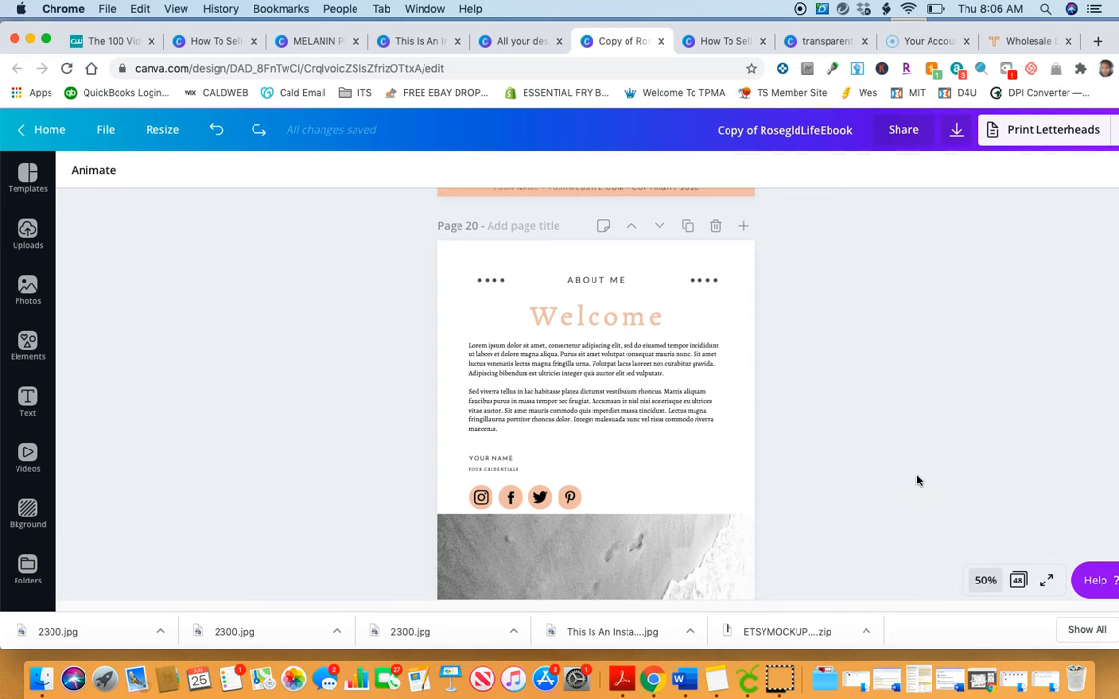
- Look past the About Me page, then return through the quote pages to the subheader text on page 16
{"action": "scroll", "coordinate": [917, 480], "scroll_direction": "down", "scroll_amount": 8}
{"action": "scroll", "coordinate": [917, 480], "scroll_direction": "up", "scroll_amount": 10}
{"action": "scroll", "coordinate": [917, 480], "scroll_direction": "up", "scroll_amount": 10}
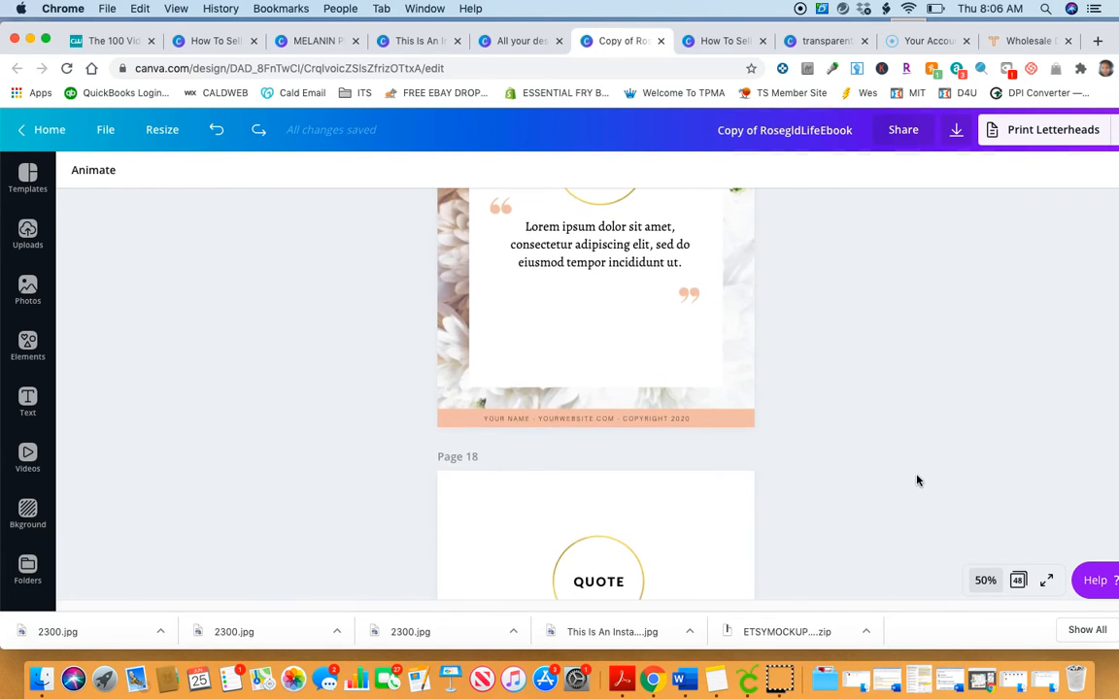
{"action": "scroll", "coordinate": [917, 479], "scroll_direction": "up", "scroll_amount": 10}
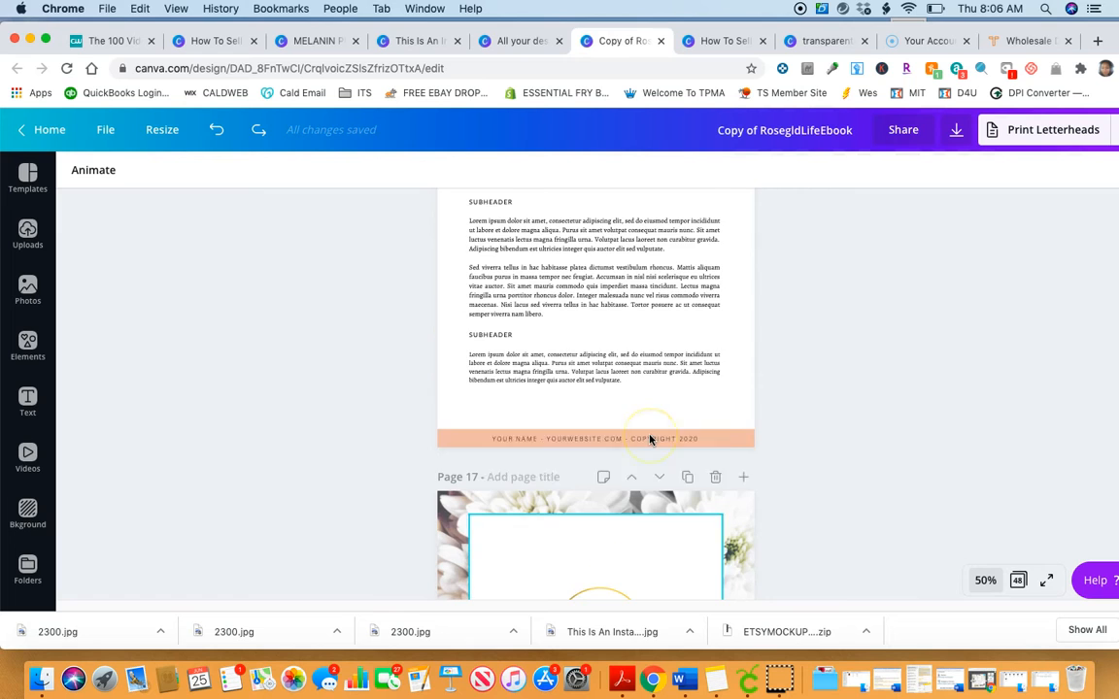
- Review the quote layouts on pages 17 to 19, continuing through the Welcome page to the About the Author page
{"action": "scroll", "coordinate": [749, 467], "scroll_direction": "down", "scroll_amount": 3}
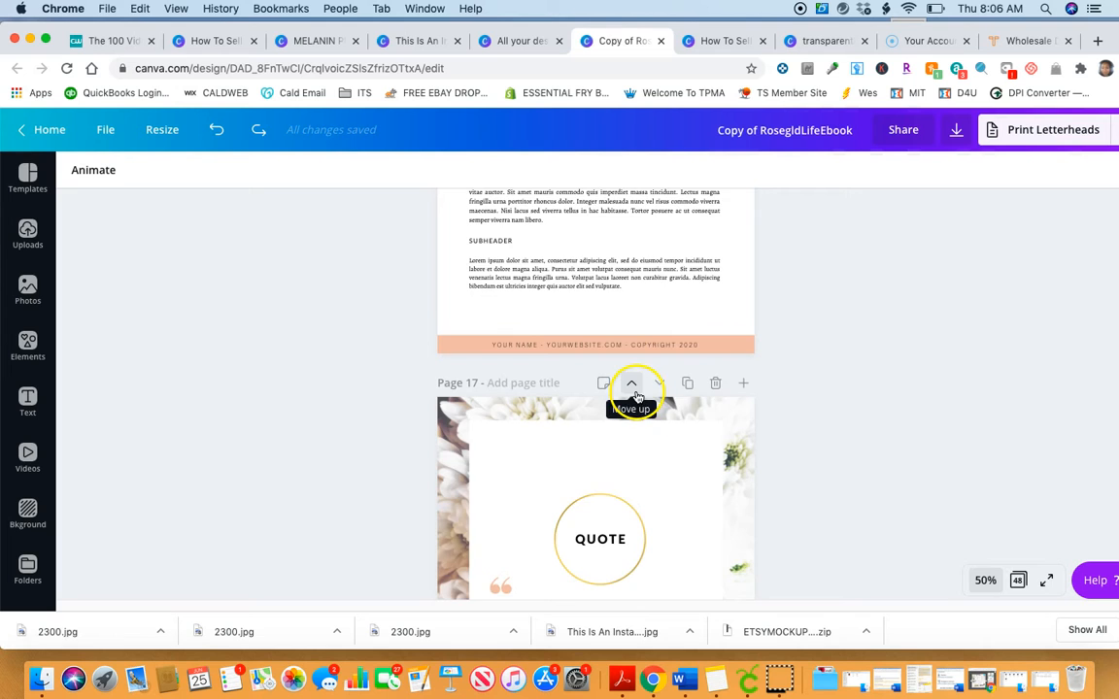
{"action": "scroll", "coordinate": [694, 486], "scroll_direction": "down", "scroll_amount": 10}
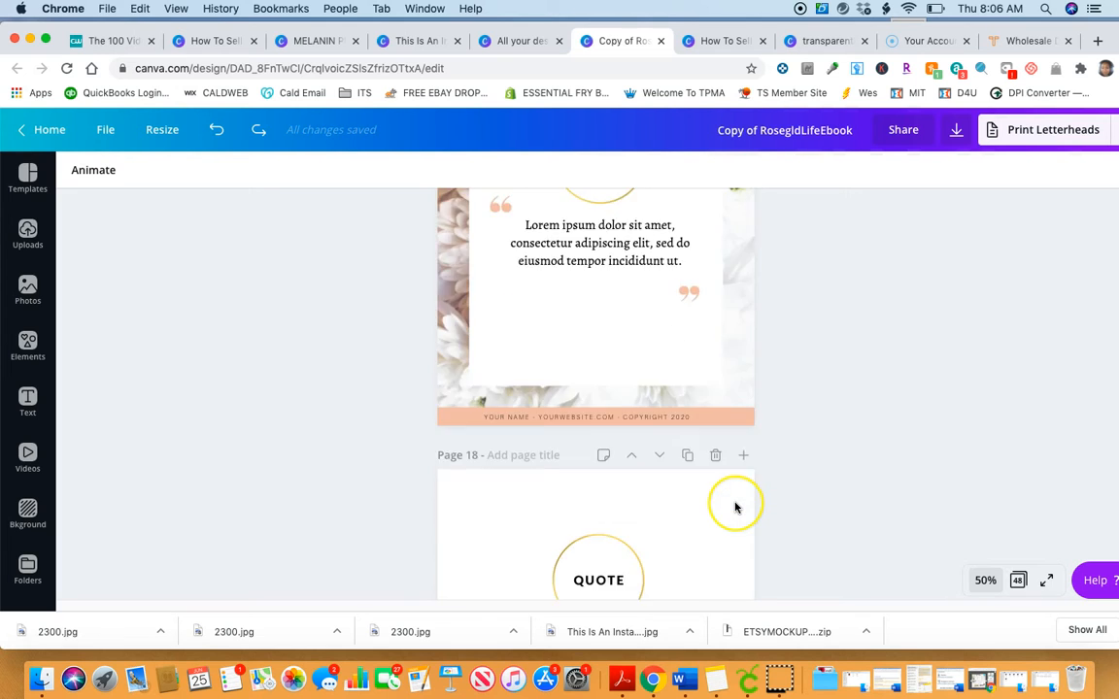
{"action": "scroll", "coordinate": [735, 506], "scroll_direction": "down", "scroll_amount": 20}
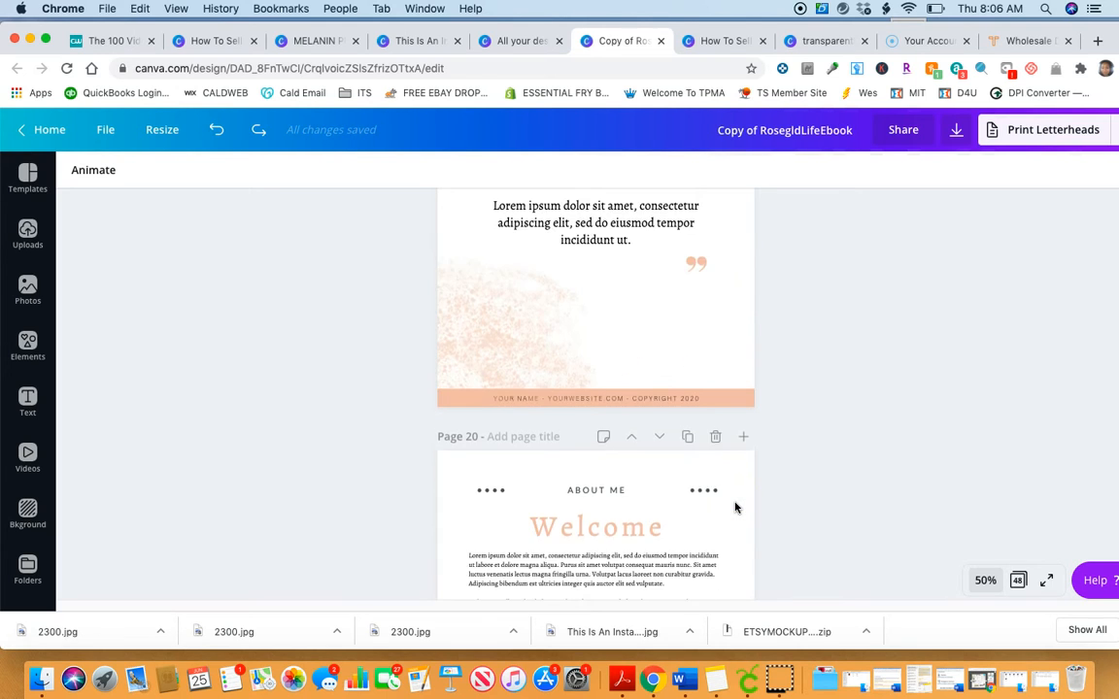
{"action": "scroll", "coordinate": [735, 506], "scroll_direction": "down", "scroll_amount": 5}
{"action": "scroll", "coordinate": [717, 494], "scroll_direction": "up", "scroll_amount": 3}
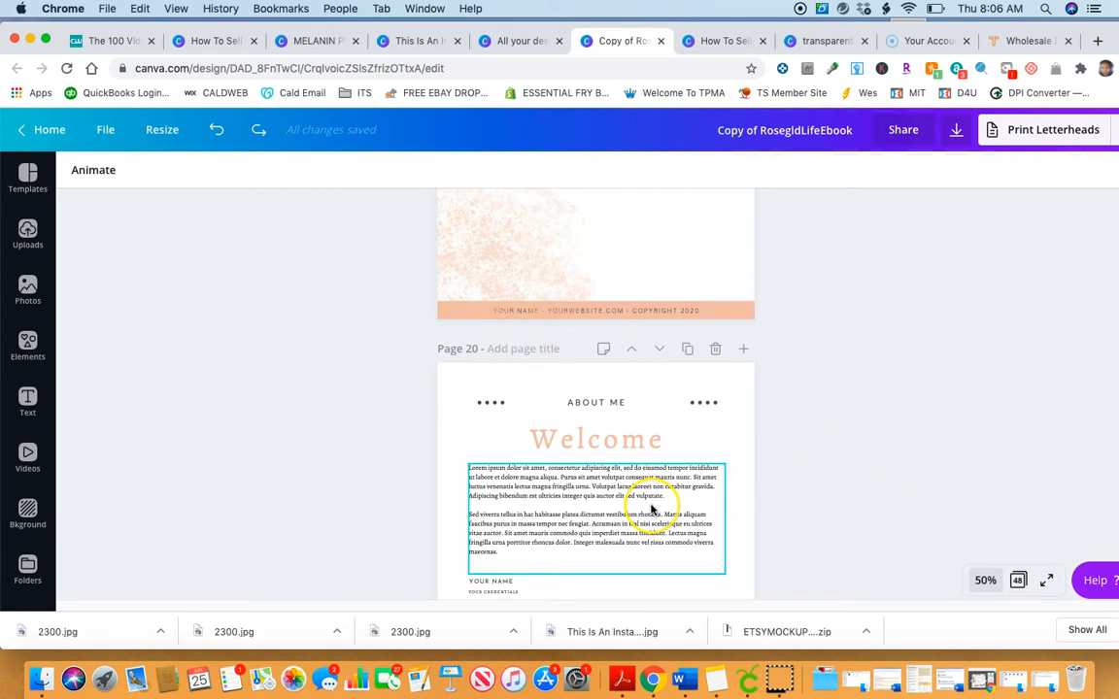
{"action": "scroll", "coordinate": [650, 509], "scroll_direction": "down", "scroll_amount": 10}
{"action": "scroll", "coordinate": [651, 509], "scroll_direction": "up", "scroll_amount": 2}
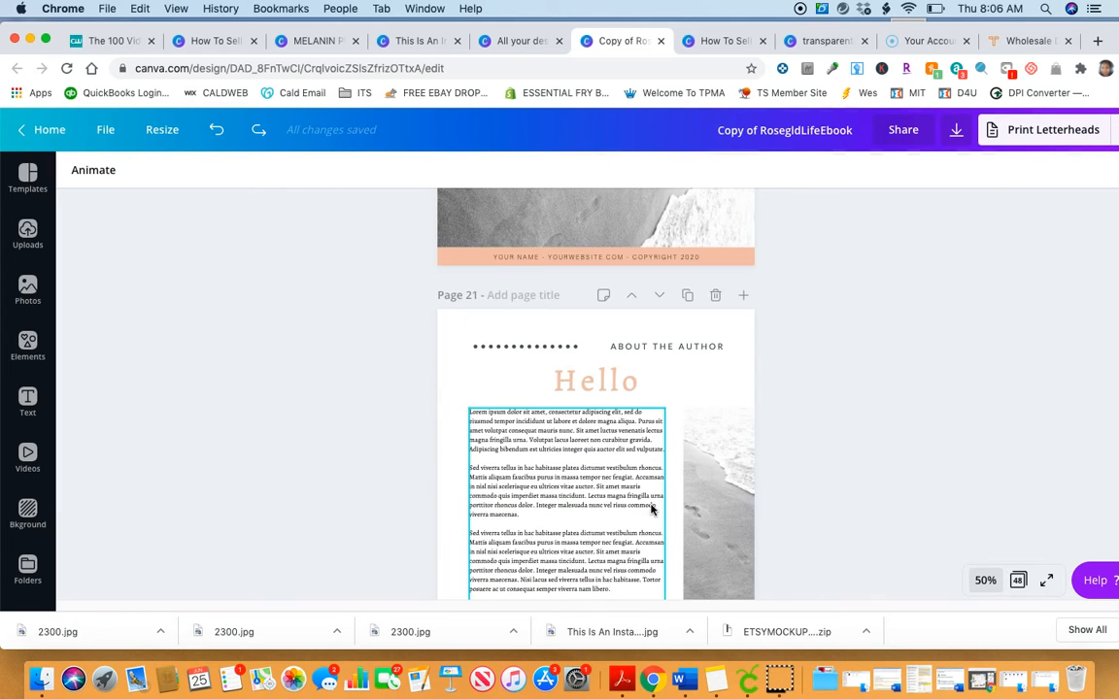
- Return to the quote layout on page 19, then review the author pages from page 20 to the About Me layout on page 22
{"action": "scroll", "coordinate": [651, 509], "scroll_direction": "up", "scroll_amount": 10}
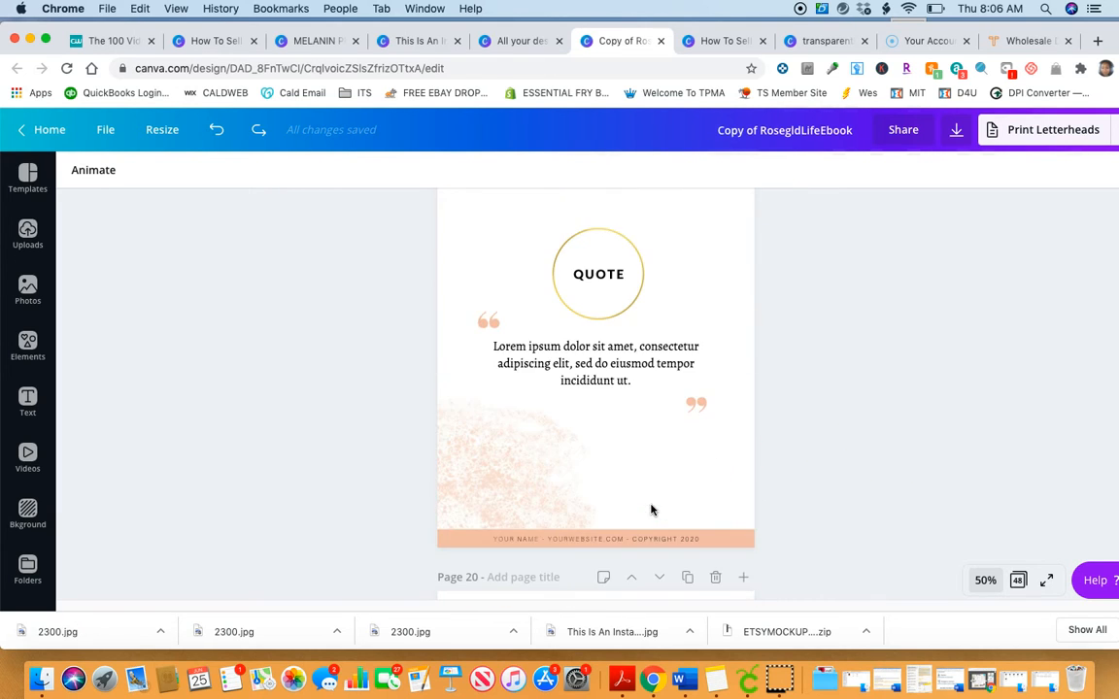
{"action": "scroll", "coordinate": [651, 509], "scroll_direction": "down", "scroll_amount": 5}
{"action": "left_click", "coordinate": [583, 413]}
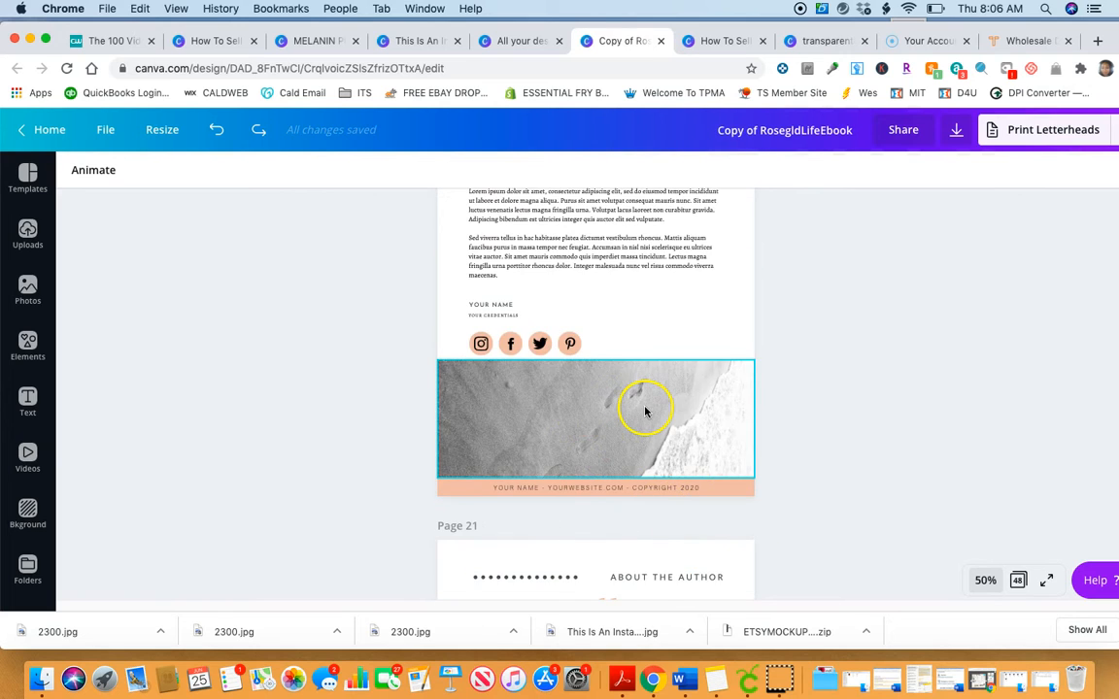
{"action": "scroll", "coordinate": [645, 411], "scroll_direction": "down", "scroll_amount": 15}
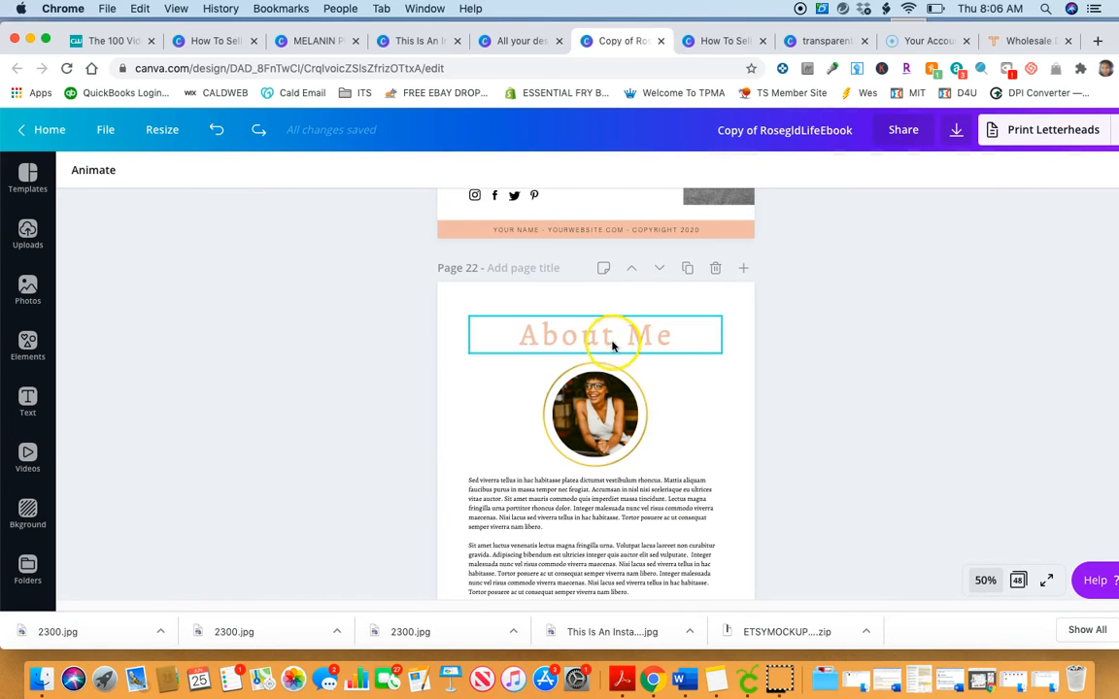
{"action": "scroll", "coordinate": [602, 350], "scroll_direction": "down", "scroll_amount": 3}
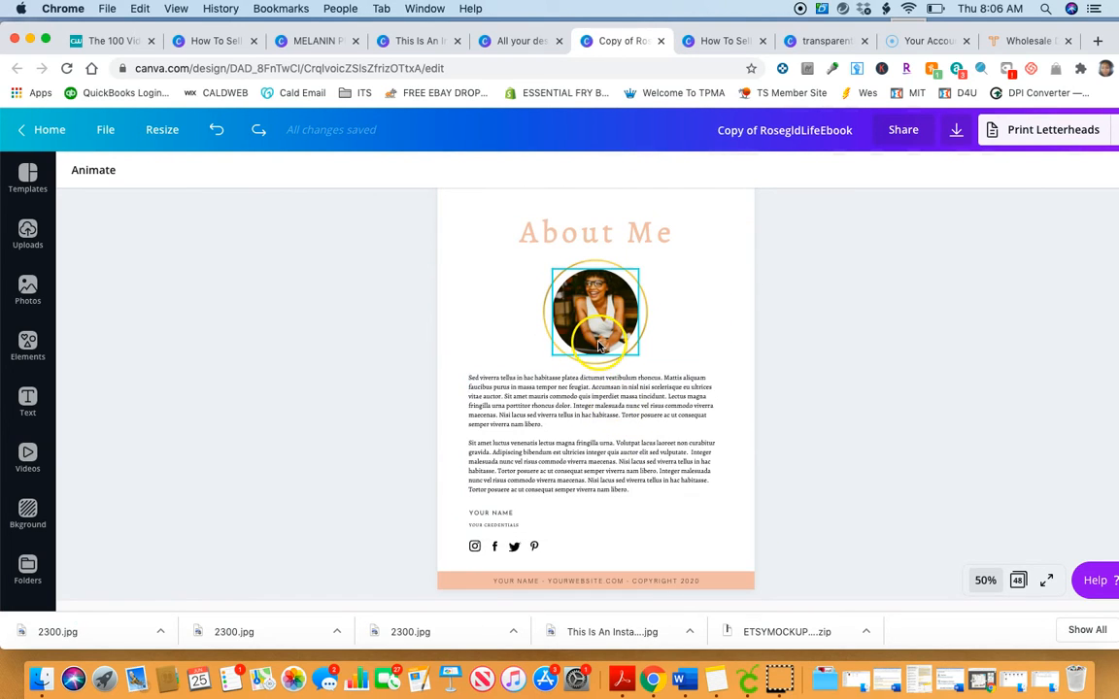
- Select the circular portrait on the page 22 About Me layout and view the uploaded images, then close the image list
{"action": "left_click", "coordinate": [599, 346]}
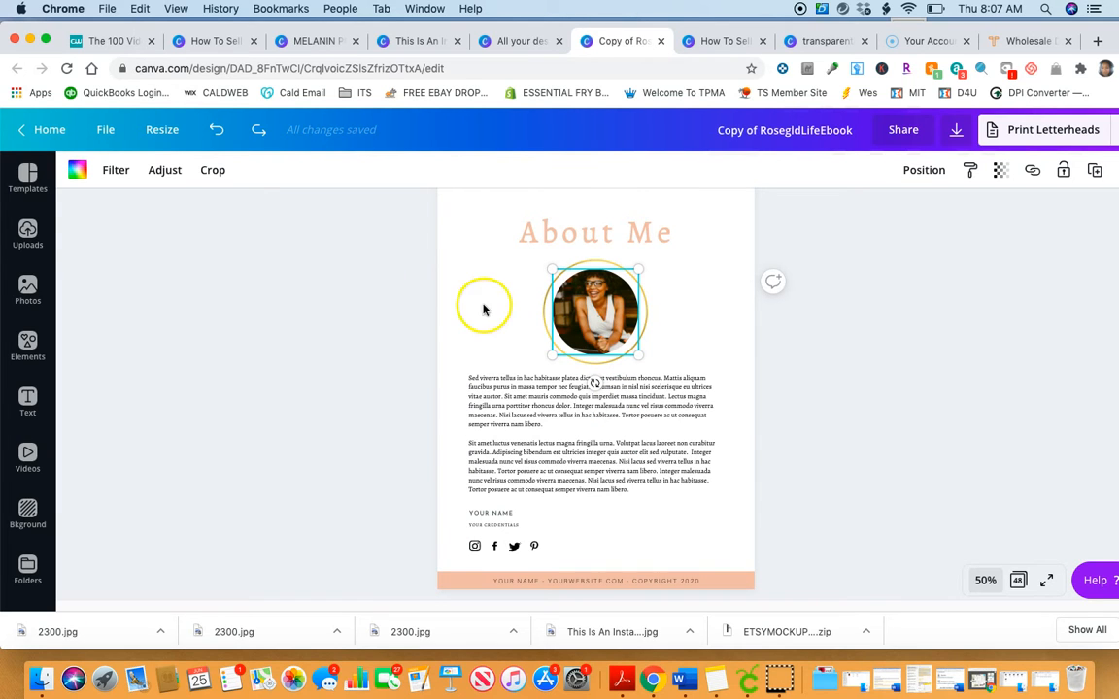
{"action": "left_click", "coordinate": [27, 236]}
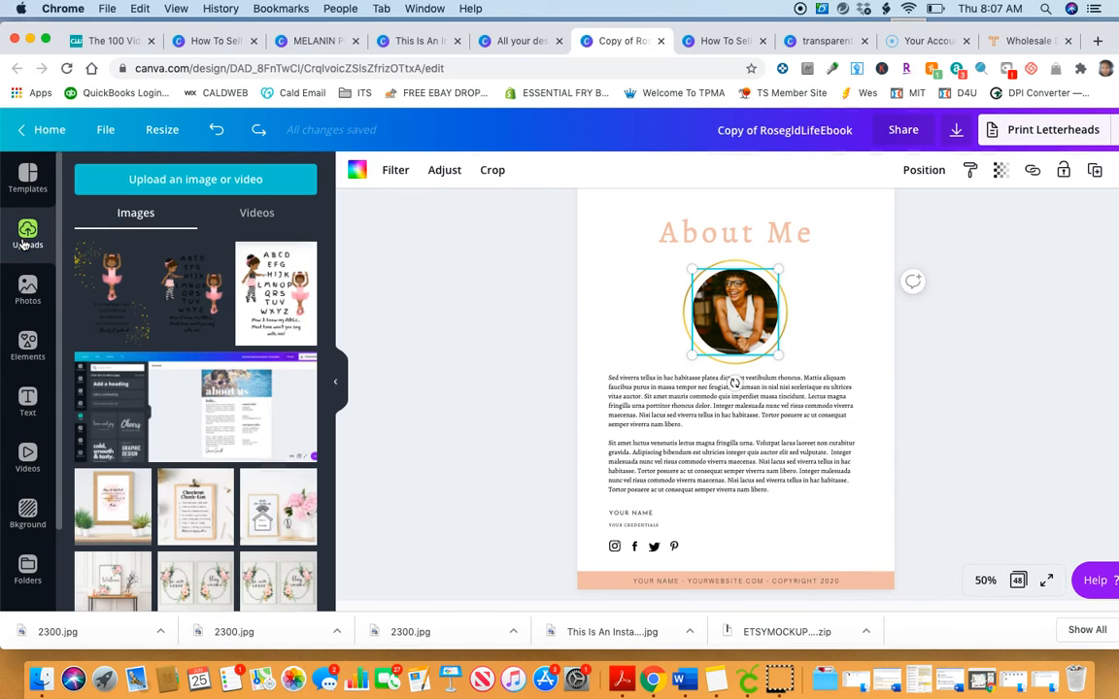
{"action": "left_click", "coordinate": [336, 387]}
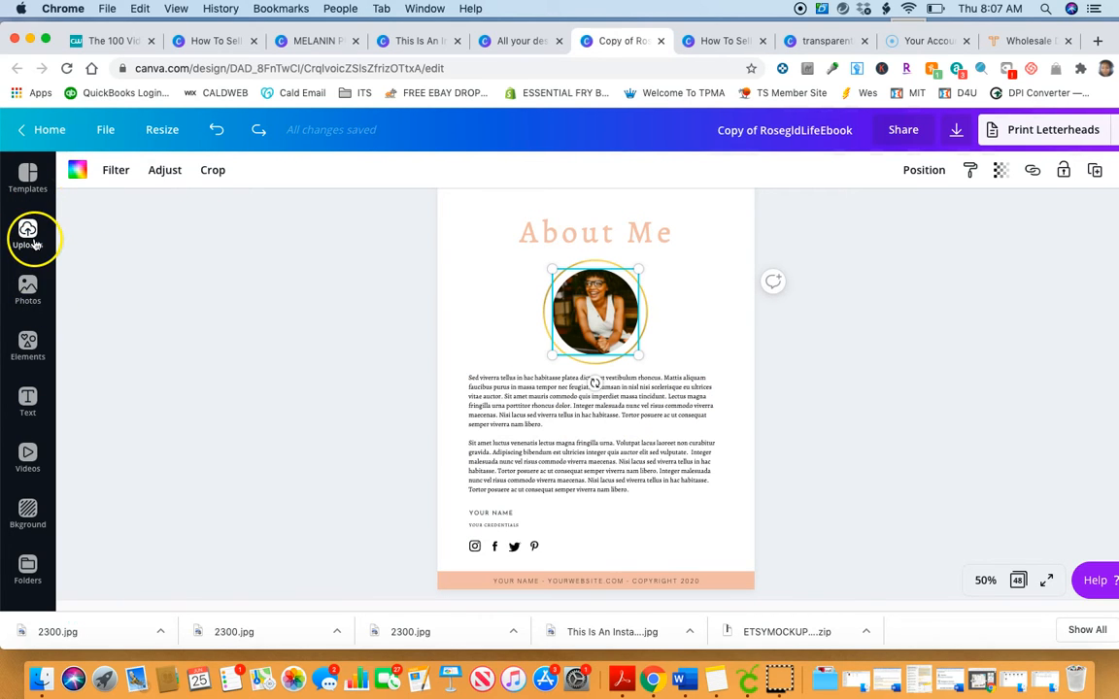
- Browse the stock photo library, then the elements library down to its charts, gradients and lines
{"action": "left_click", "coordinate": [27, 289]}
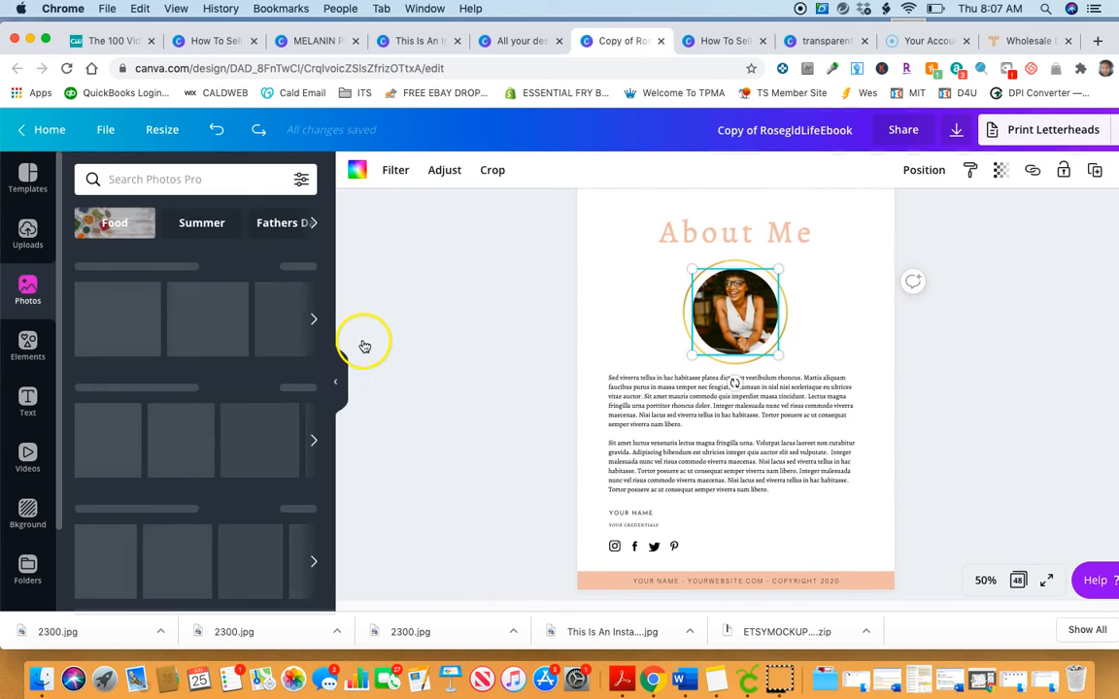
{"action": "scroll", "coordinate": [150, 412], "scroll_direction": "down", "scroll_amount": 5}
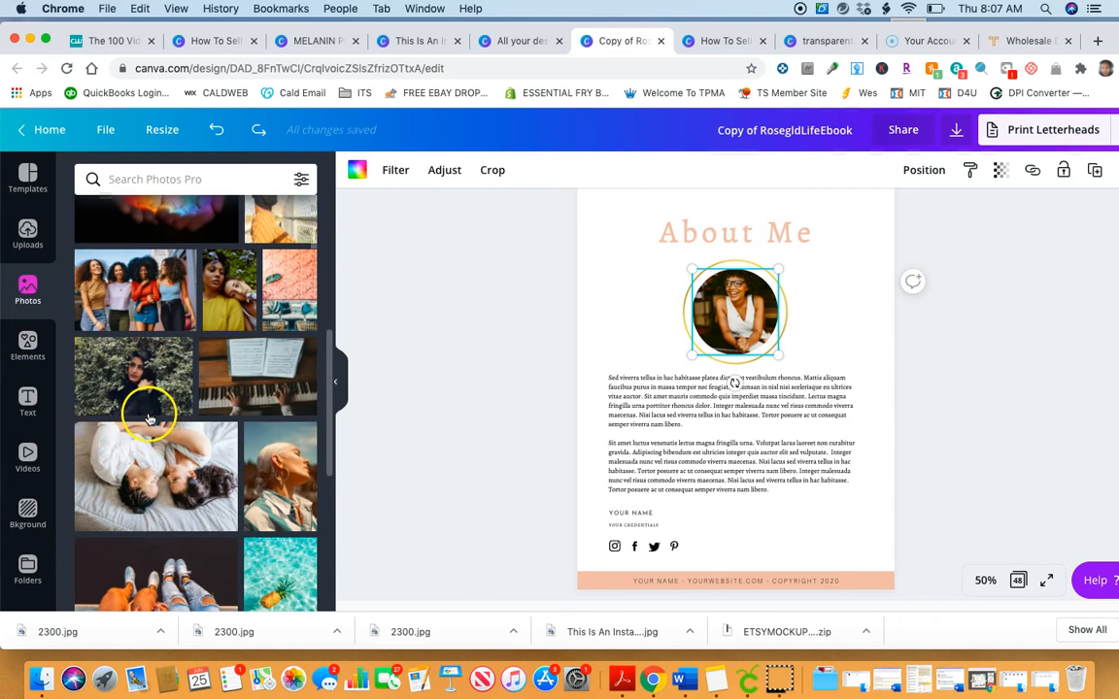
{"action": "left_click", "coordinate": [28, 358]}
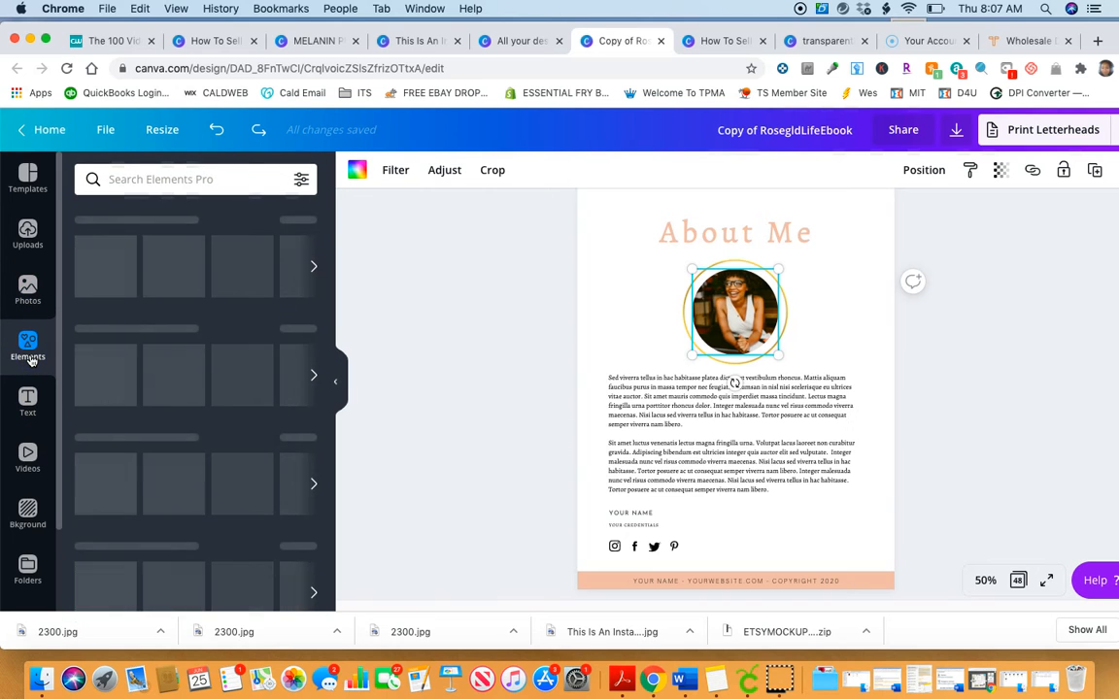
{"action": "scroll", "coordinate": [181, 442], "scroll_direction": "down", "scroll_amount": 10}
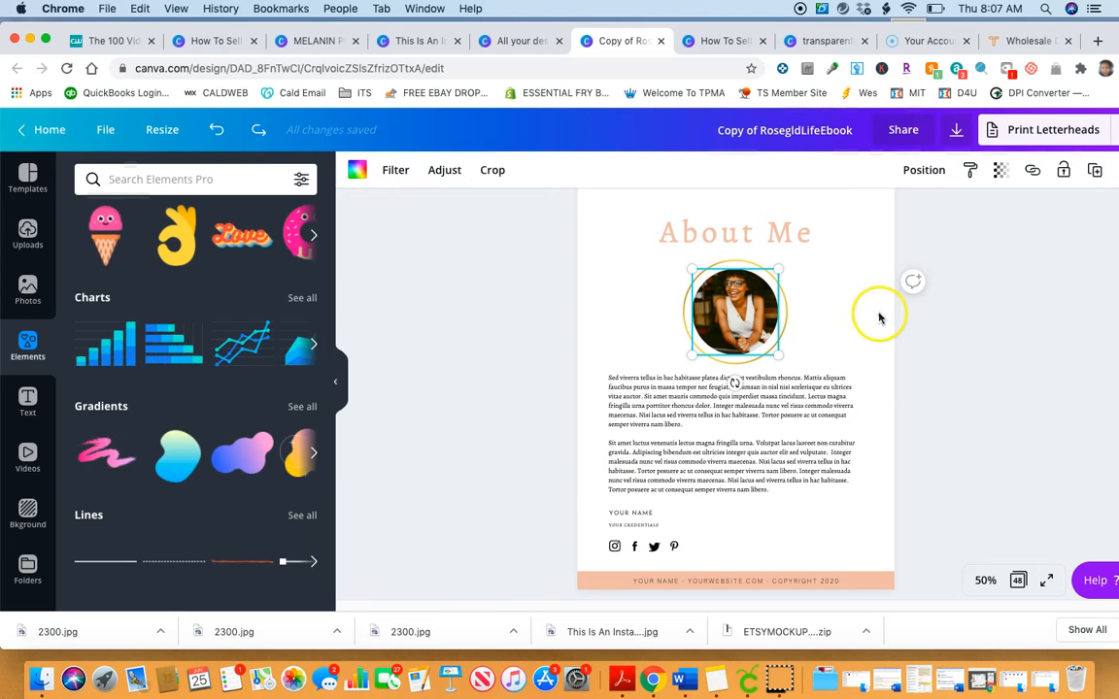
- Browse the heading, subheading and font combination text styles, then deselect the portrait on page 22
{"action": "left_click", "coordinate": [21, 402]}
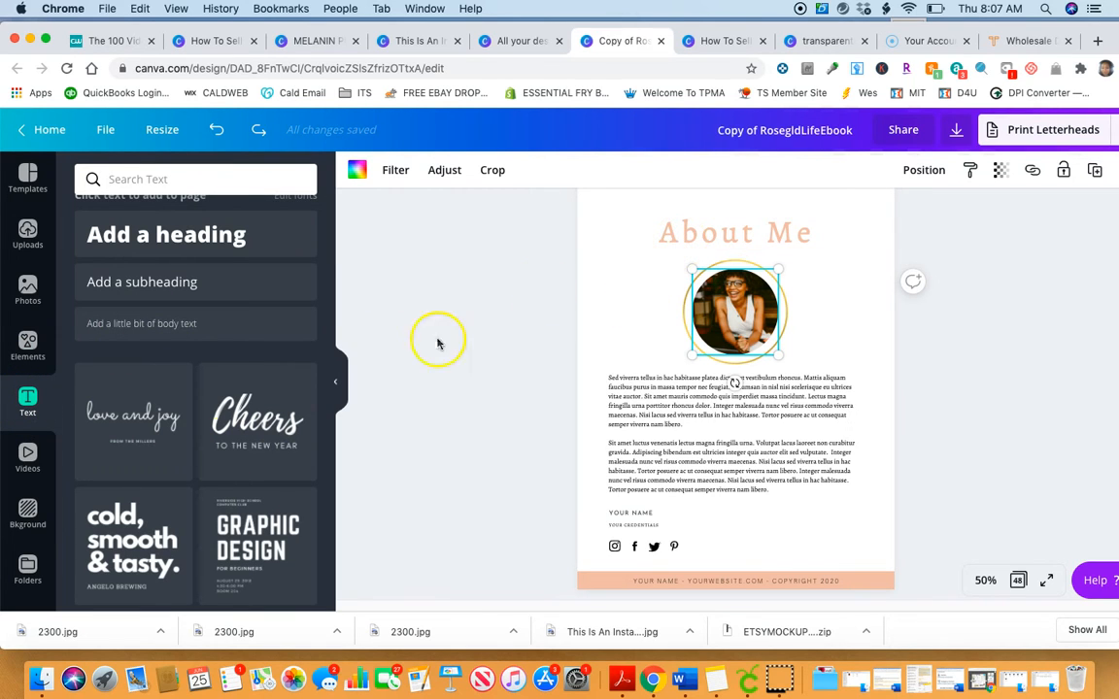
{"action": "scroll", "coordinate": [388, 467], "scroll_direction": "down", "scroll_amount": 3}
{"action": "scroll", "coordinate": [133, 481], "scroll_direction": "down", "scroll_amount": 4}
{"action": "scroll", "coordinate": [132, 485], "scroll_direction": "down", "scroll_amount": 8}
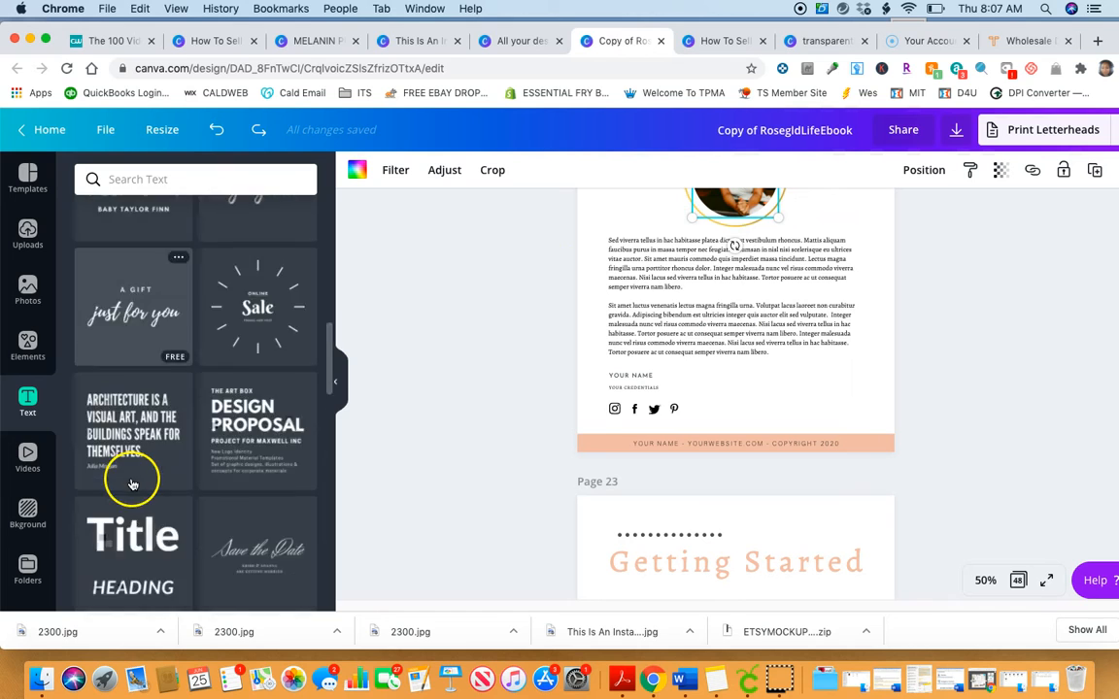
{"action": "left_click", "coordinate": [512, 427]}
- Review the pages from Getting Started on page 23 through First Steps to the start of the workbook on page 27
{"action": "scroll", "coordinate": [512, 427], "scroll_direction": "down", "scroll_amount": 10}
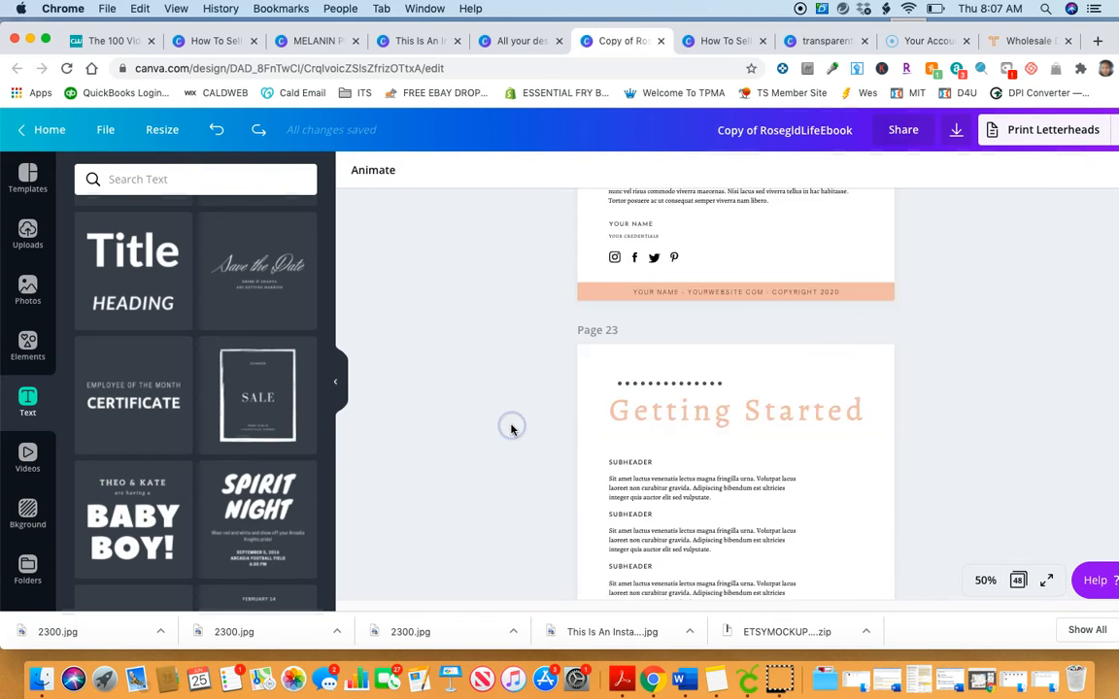
{"action": "scroll", "coordinate": [525, 447], "scroll_direction": "down", "scroll_amount": 15}
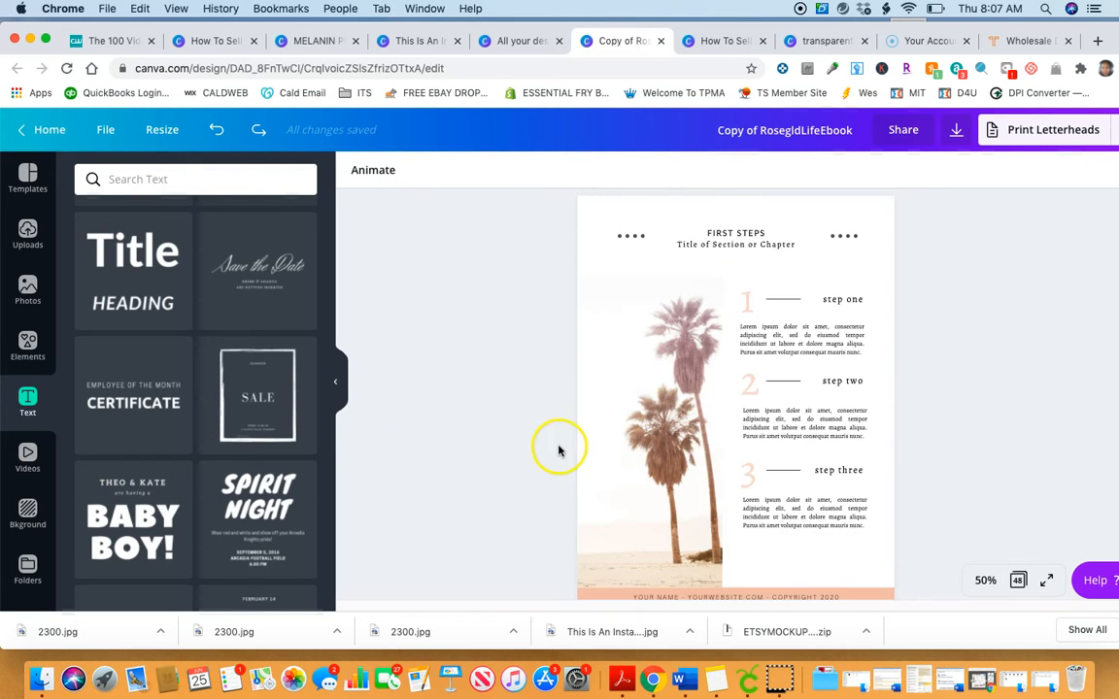
{"action": "scroll", "coordinate": [529, 457], "scroll_direction": "down", "scroll_amount": 5}
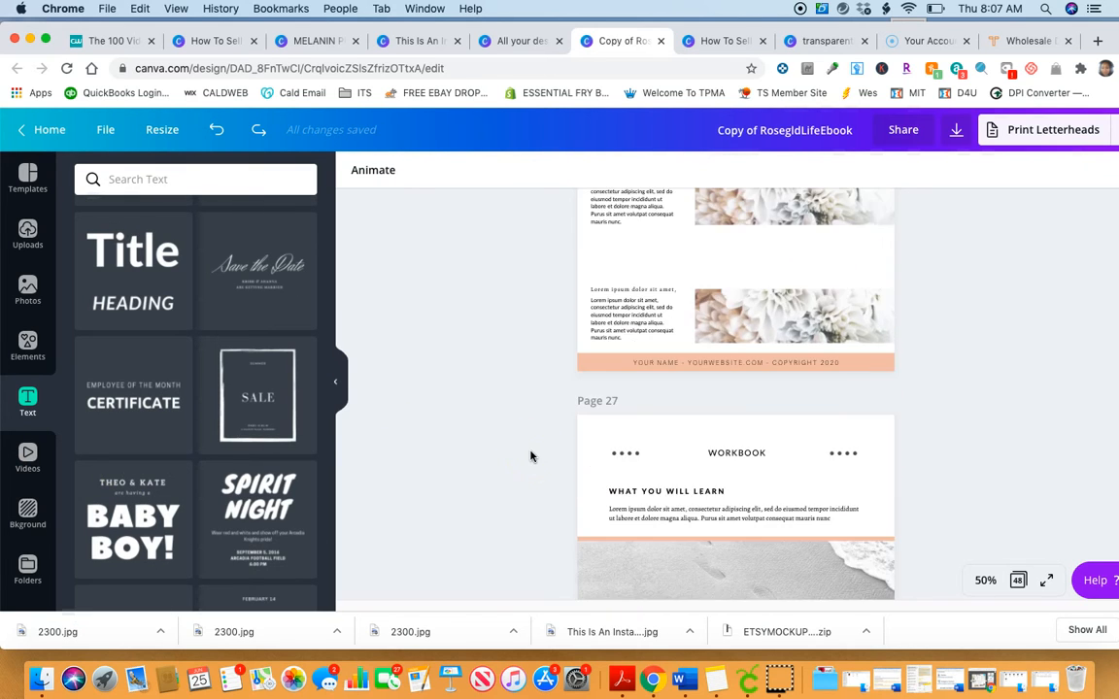
- Examine the workbook question layouts from page 27 onward, continuing to the Notes layout on page 32
{"action": "scroll", "coordinate": [793, 410], "scroll_direction": "up", "scroll_amount": 4}
{"action": "scroll", "coordinate": [791, 413], "scroll_direction": "down", "scroll_amount": 5}
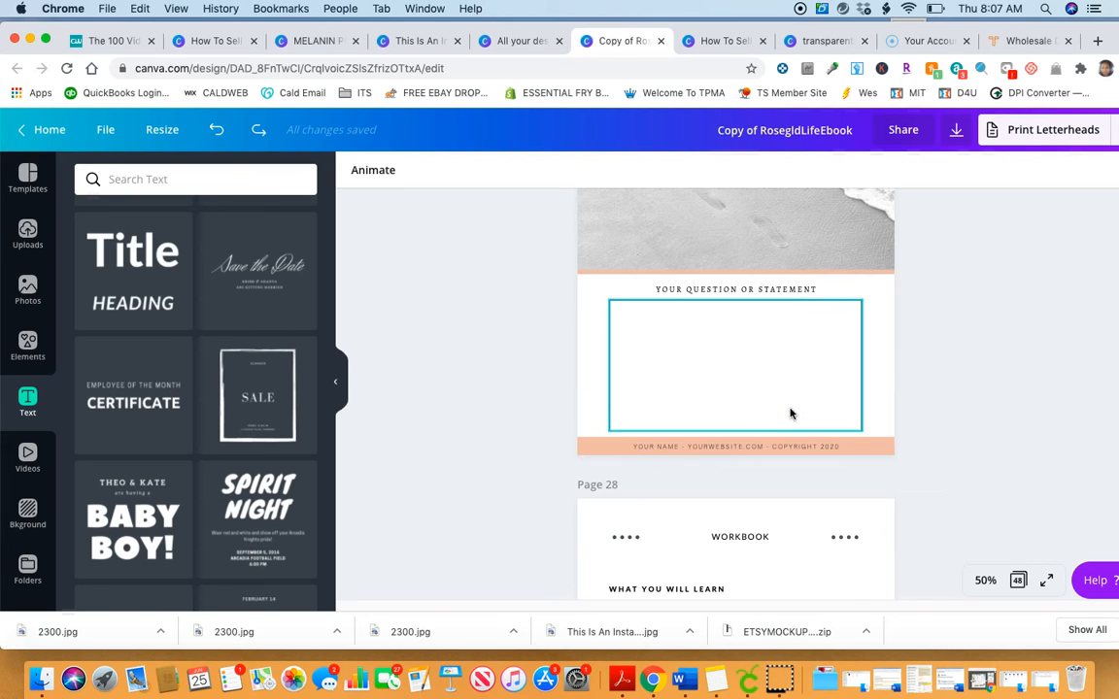
{"action": "scroll", "coordinate": [789, 416], "scroll_direction": "up", "scroll_amount": 5}
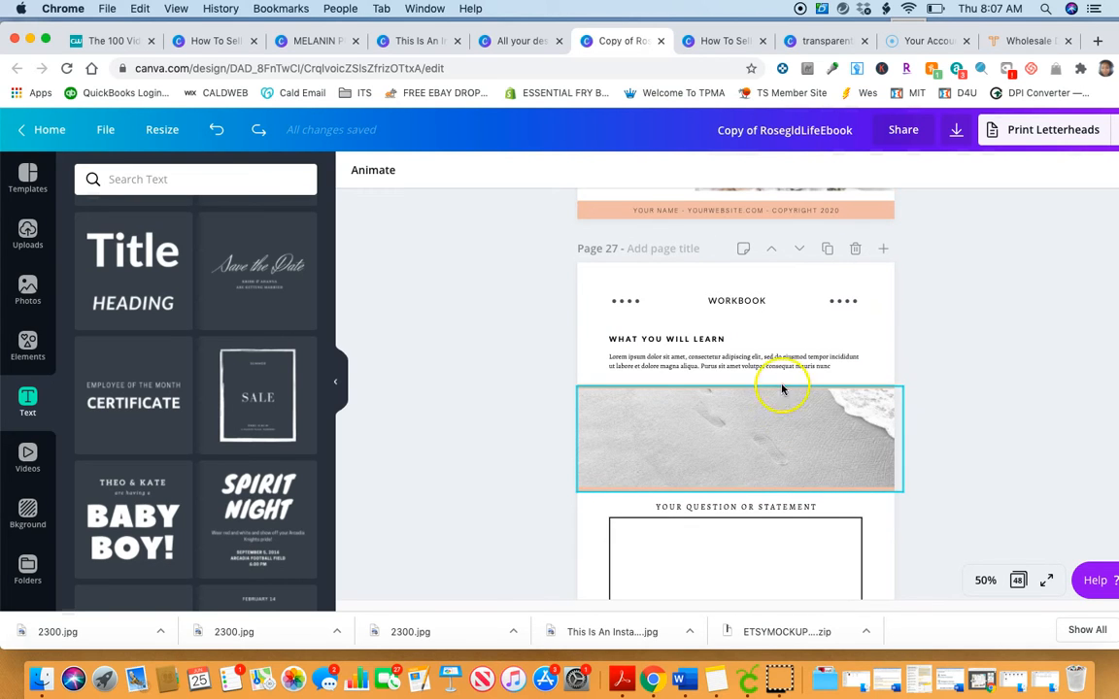
{"action": "scroll", "coordinate": [812, 429], "scroll_direction": "down", "scroll_amount": 8}
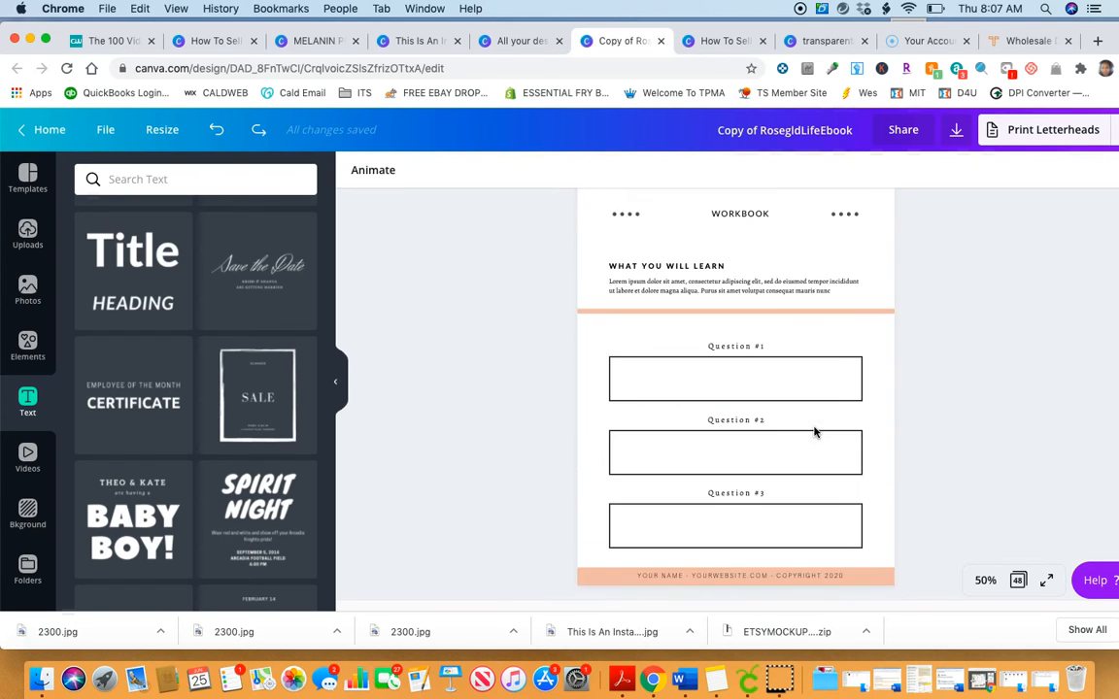
{"action": "scroll", "coordinate": [814, 433], "scroll_direction": "down", "scroll_amount": 12}
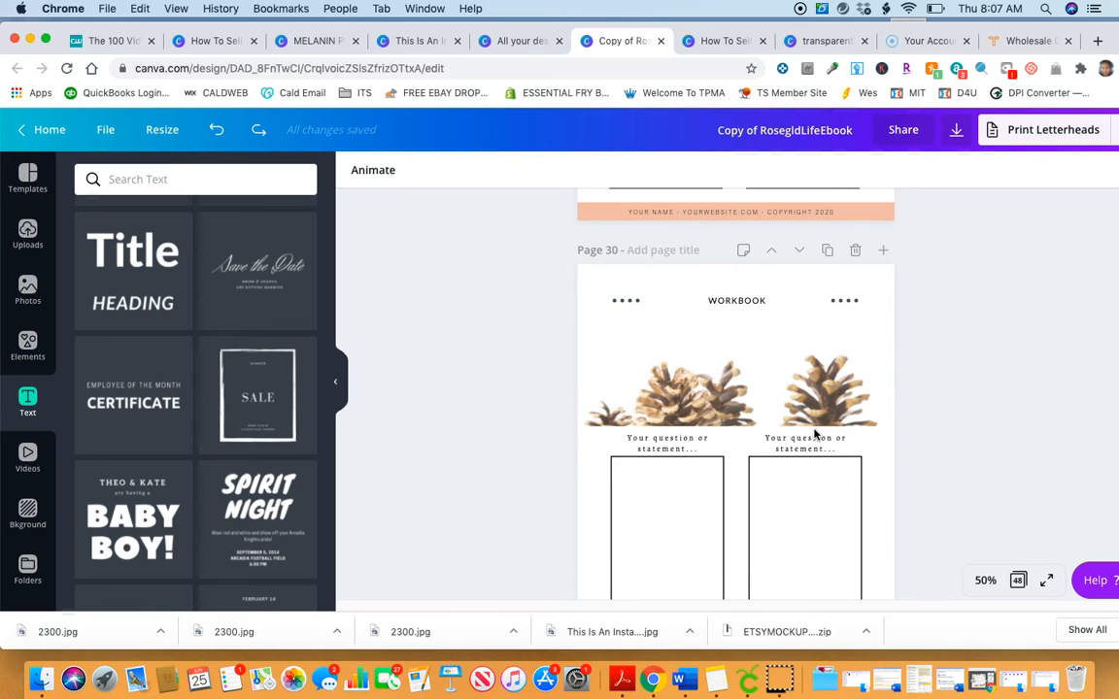
{"action": "scroll", "coordinate": [814, 435], "scroll_direction": "down", "scroll_amount": 10}
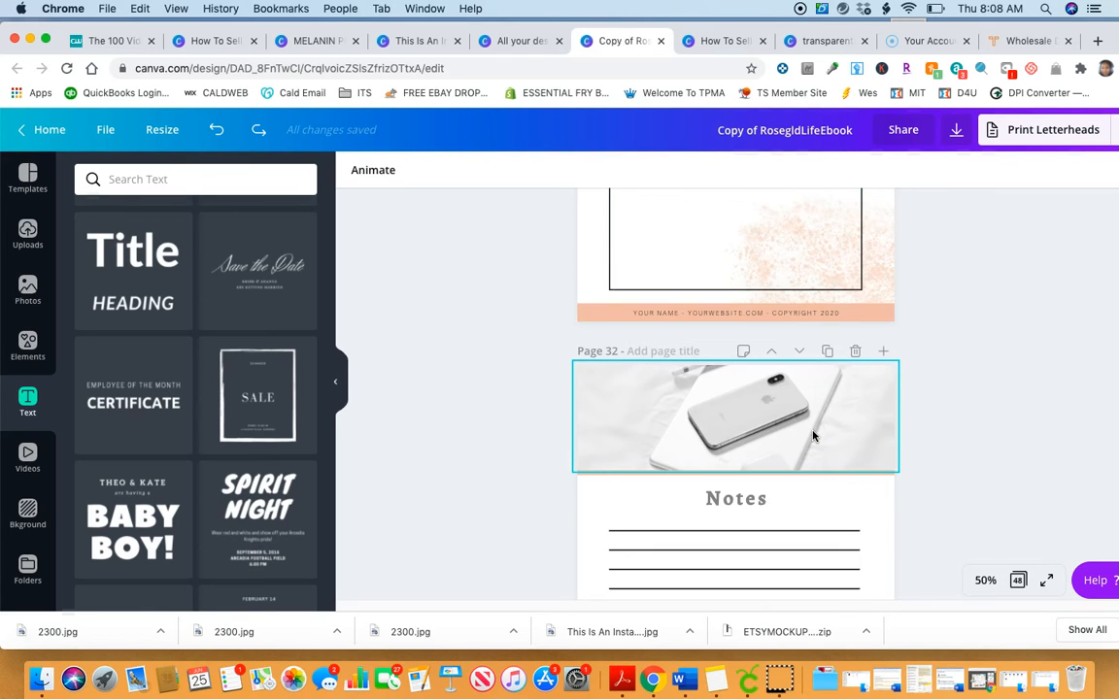
- Review the checklist layouts from page 34 onward, looking back at page 36 before continuing to the content layout on page 40
{"action": "scroll", "coordinate": [814, 437], "scroll_direction": "down", "scroll_amount": 10}
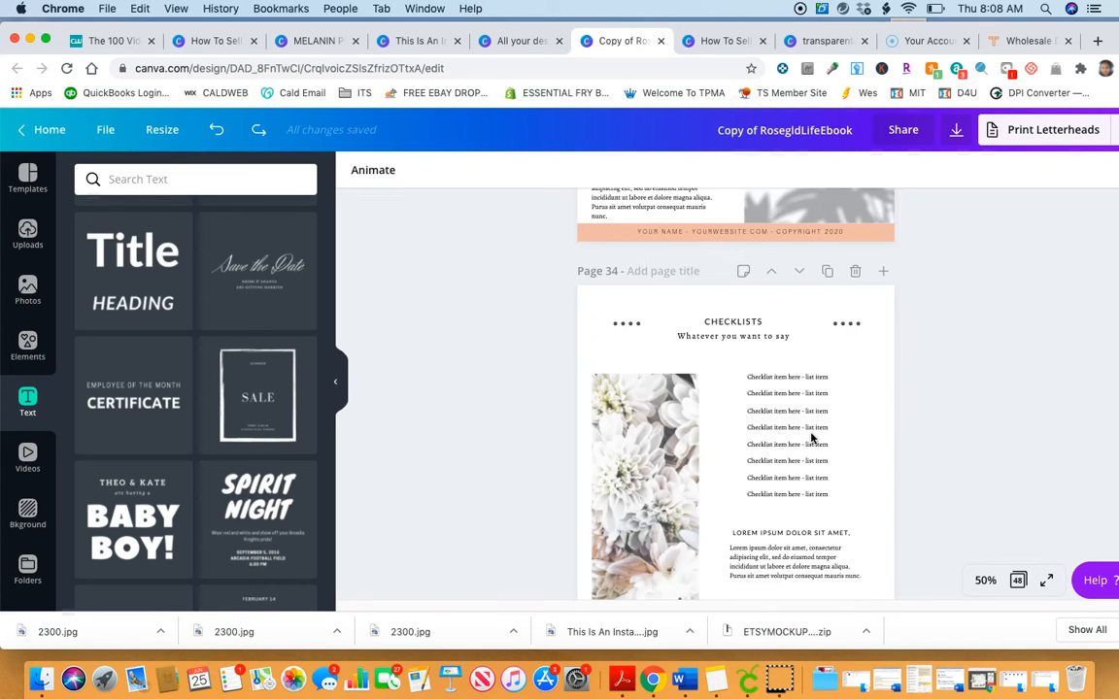
{"action": "scroll", "coordinate": [812, 438], "scroll_direction": "down", "scroll_amount": 10}
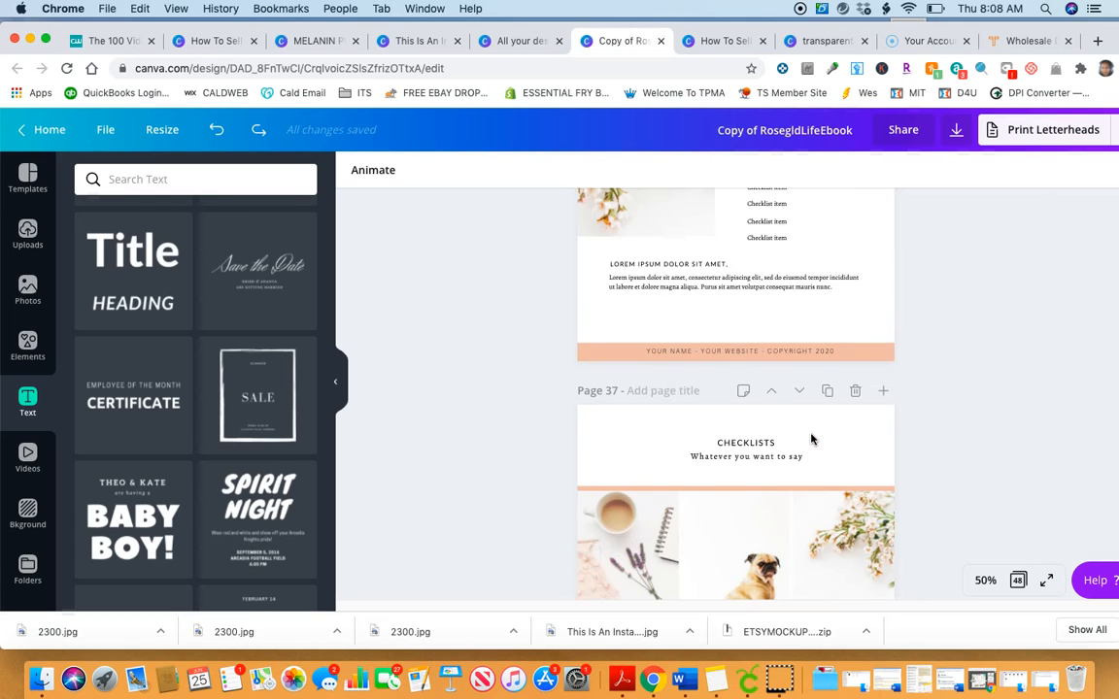
{"action": "scroll", "coordinate": [811, 438], "scroll_direction": "up", "scroll_amount": 2}
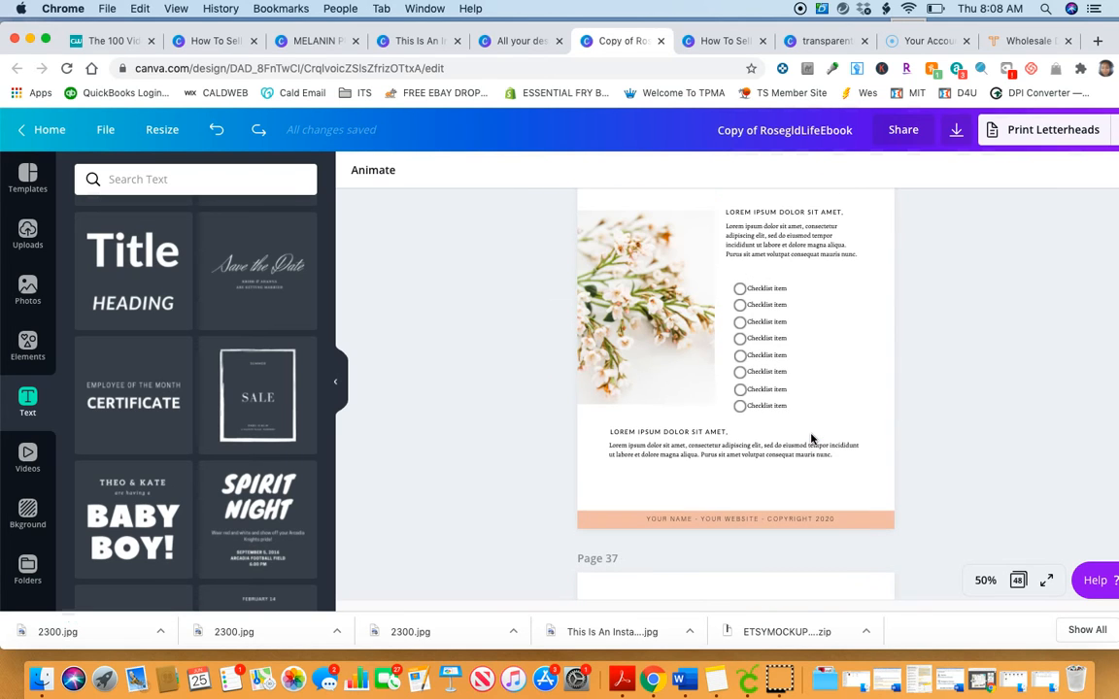
{"action": "scroll", "coordinate": [812, 438], "scroll_direction": "down", "scroll_amount": 6}
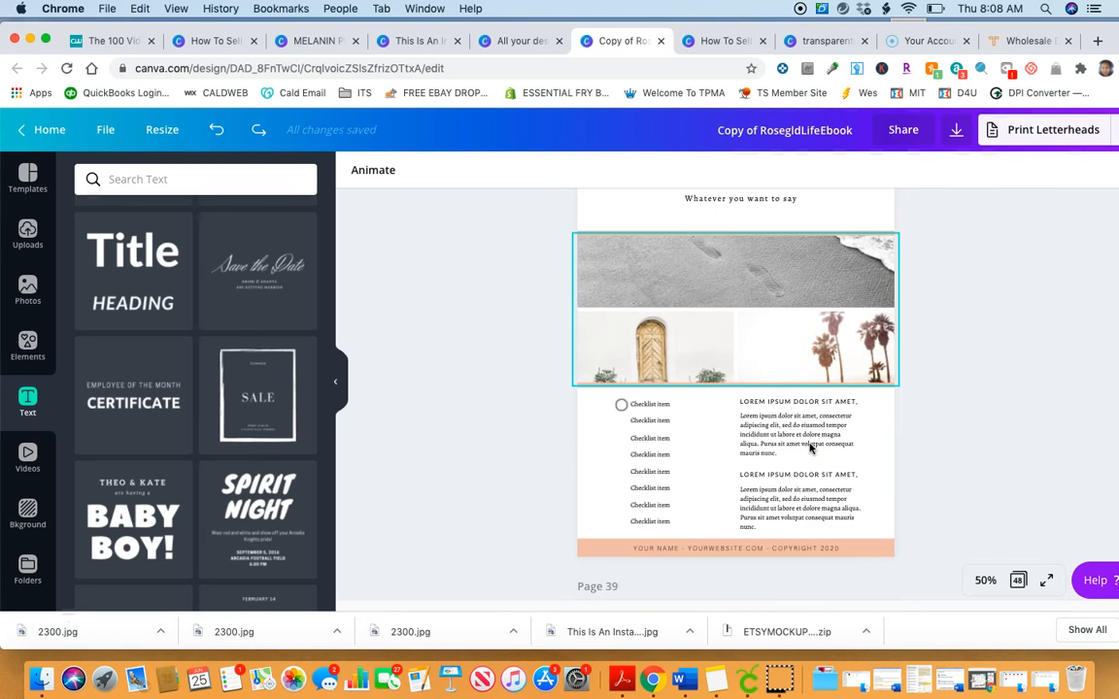
{"action": "scroll", "coordinate": [812, 448], "scroll_direction": "down", "scroll_amount": 10}
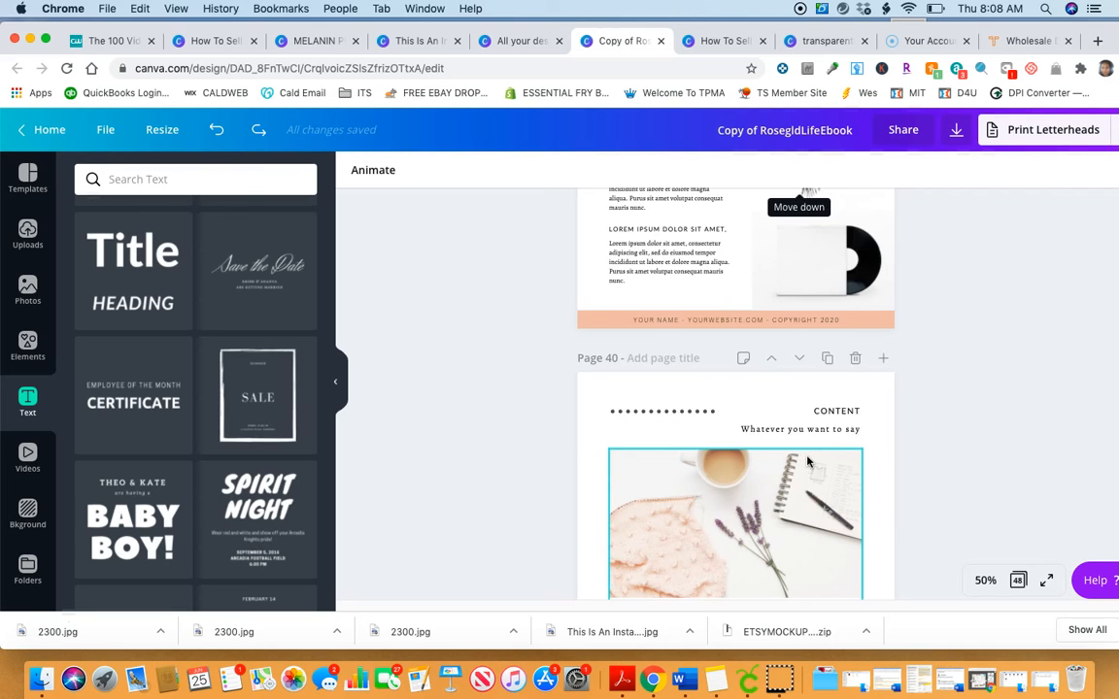
- Review the remaining layouts from page 40 through Closing Remarks and the To Do List to the Notes Worth Mentioning page
{"action": "scroll", "coordinate": [807, 463], "scroll_direction": "down", "scroll_amount": 8}
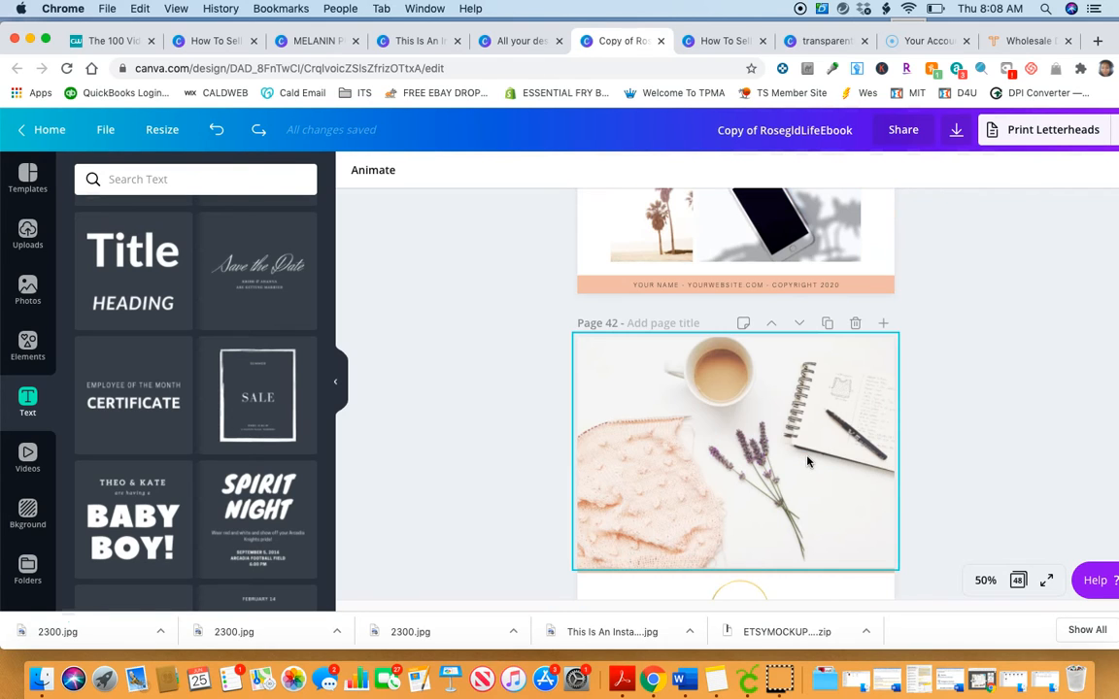
{"action": "scroll", "coordinate": [807, 463], "scroll_direction": "down", "scroll_amount": 6}
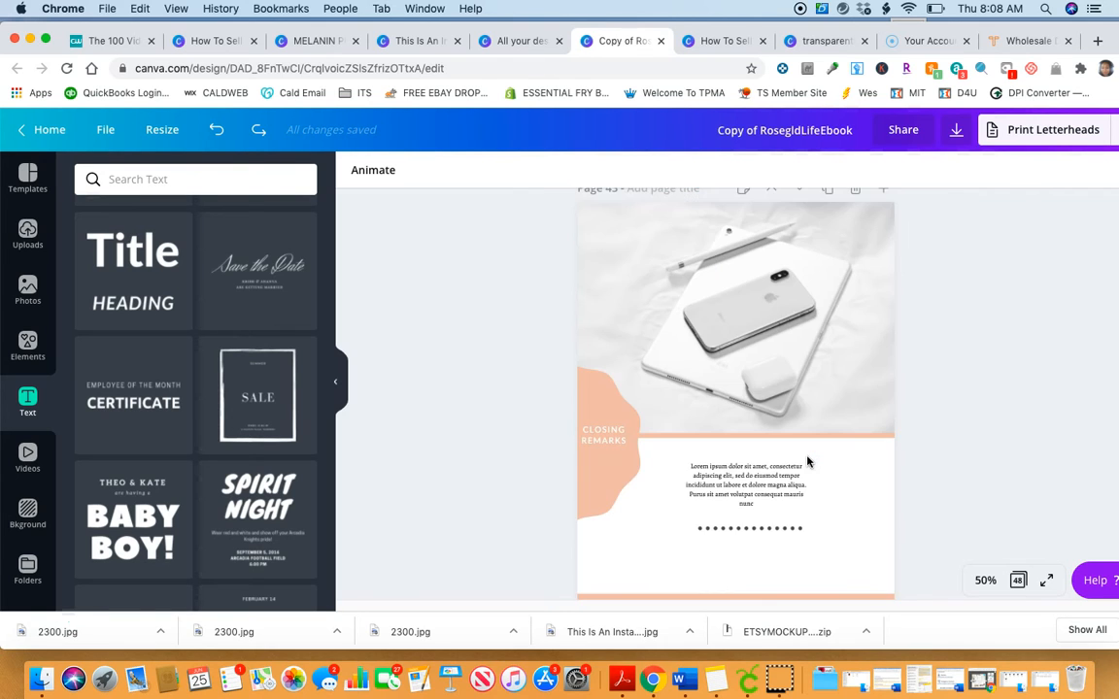
{"action": "scroll", "coordinate": [807, 462], "scroll_direction": "down", "scroll_amount": 12}
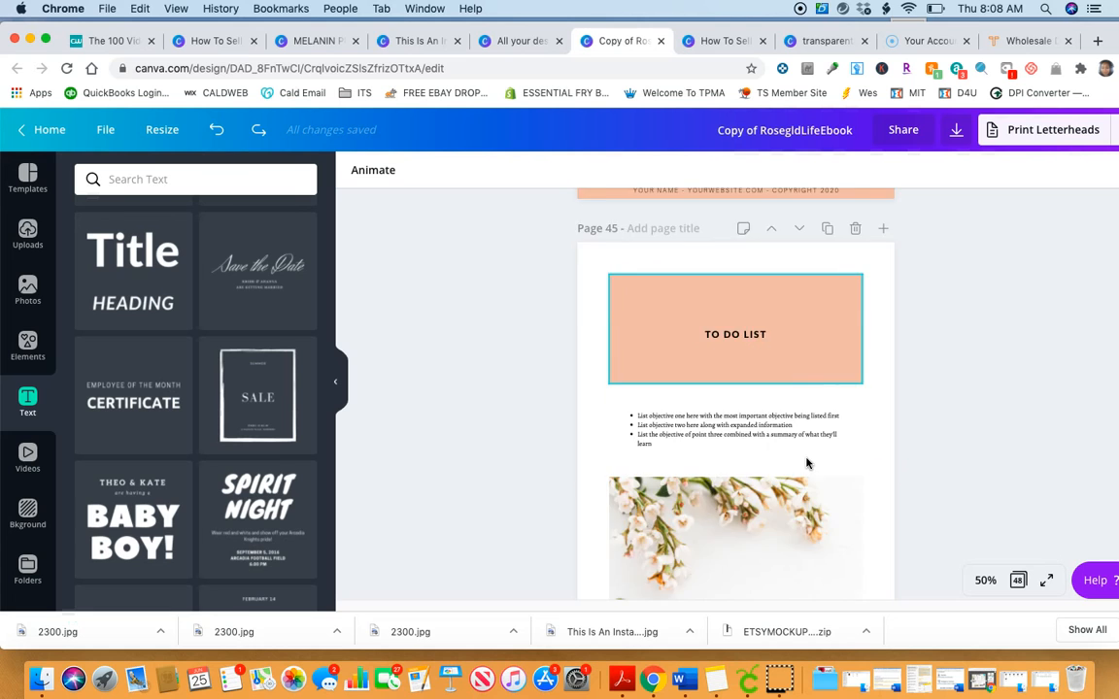
{"action": "scroll", "coordinate": [806, 464], "scroll_direction": "down", "scroll_amount": 10}
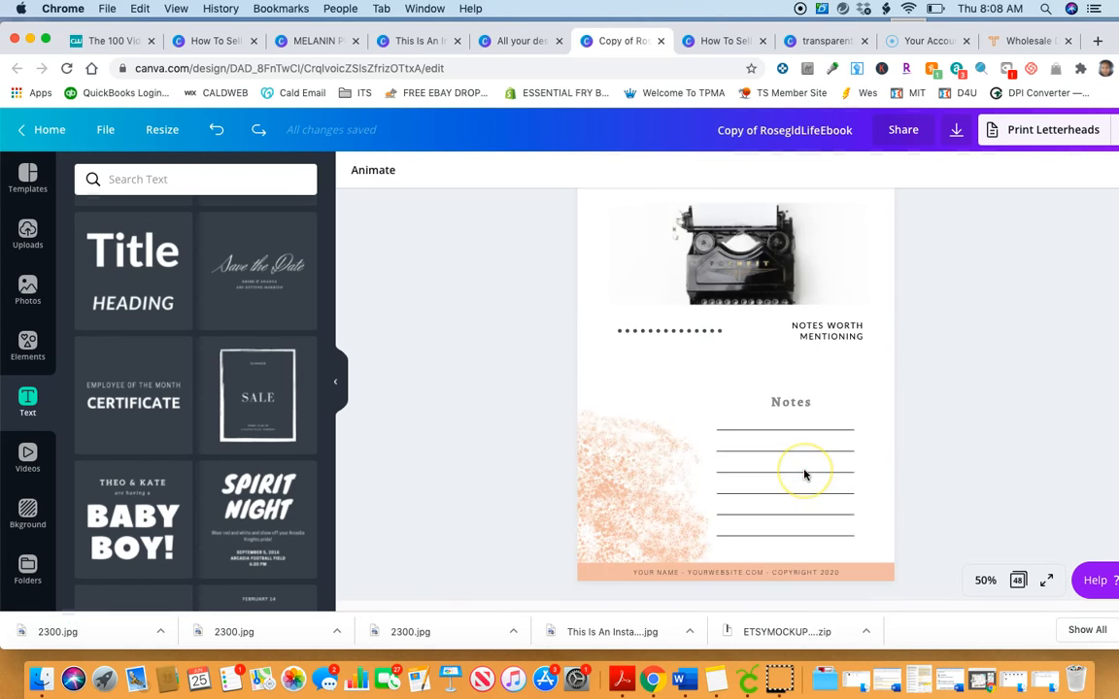
- Recheck the closing pages from page 43 to the last page, 48, and return to the cover on page 1
{"action": "scroll", "coordinate": [804, 474], "scroll_direction": "up", "scroll_amount": 12}
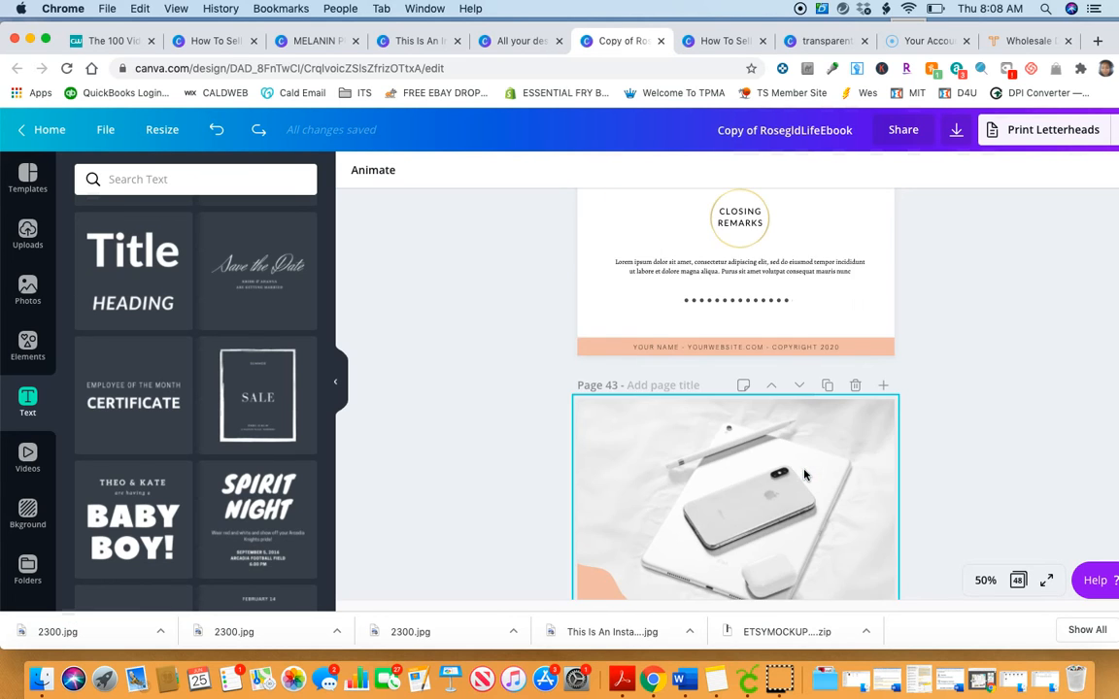
{"action": "scroll", "coordinate": [804, 474], "scroll_direction": "down", "scroll_amount": 15}
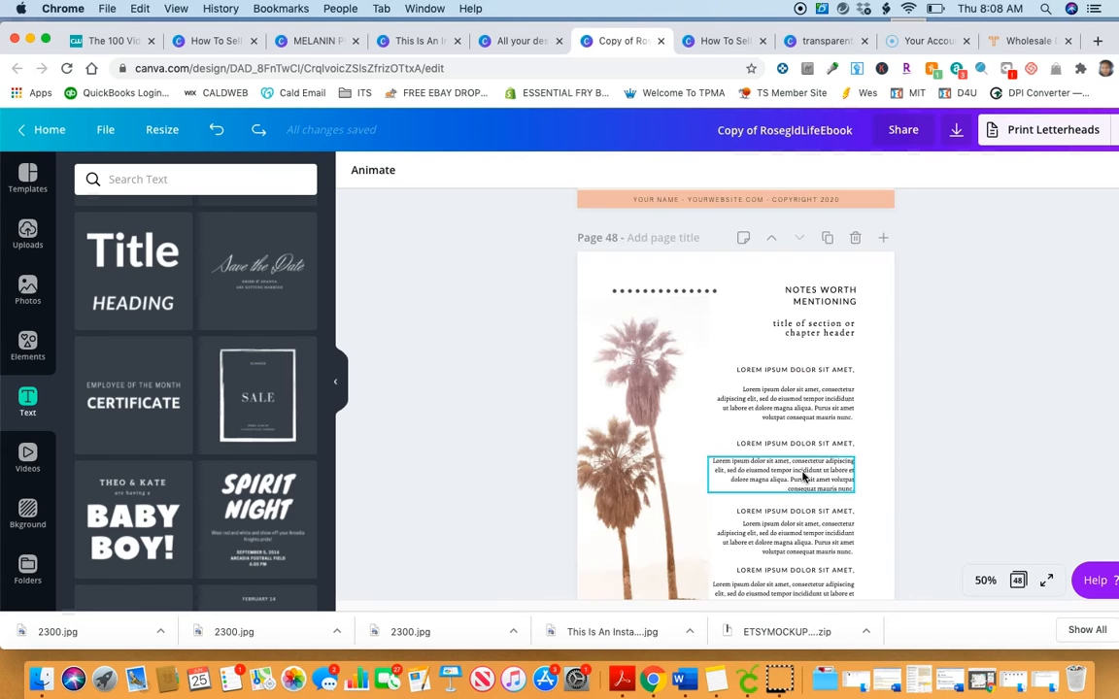
{"action": "scroll", "coordinate": [804, 476], "scroll_direction": "up", "scroll_amount": 12}
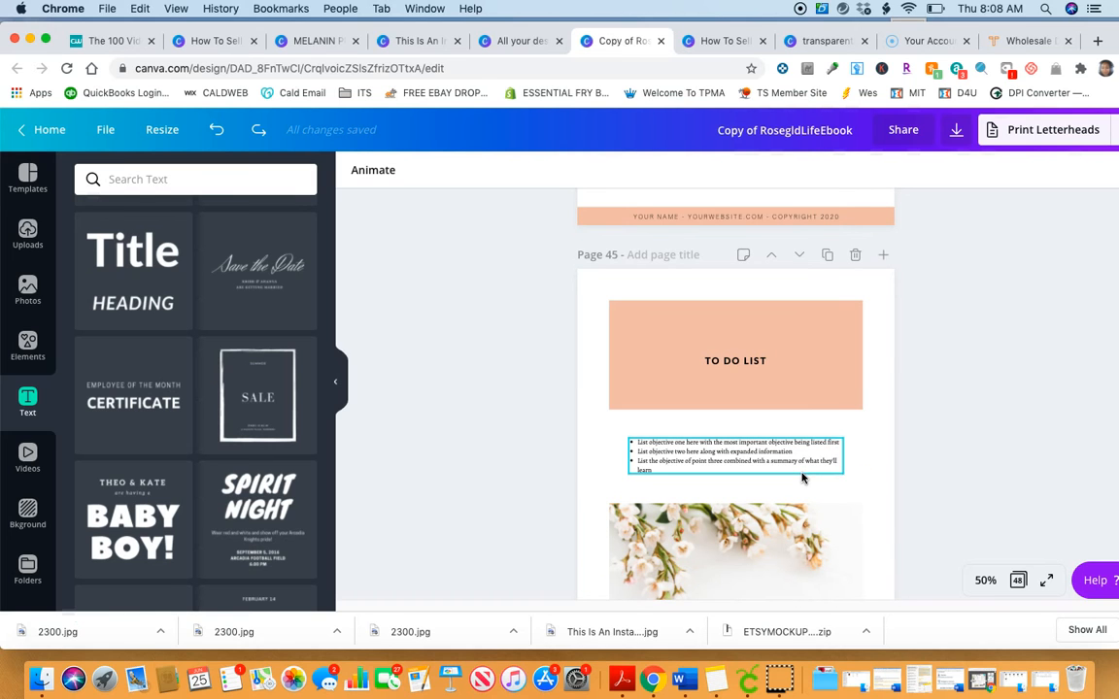
{"action": "scroll", "coordinate": [803, 477], "scroll_direction": "up", "scroll_amount": 15}
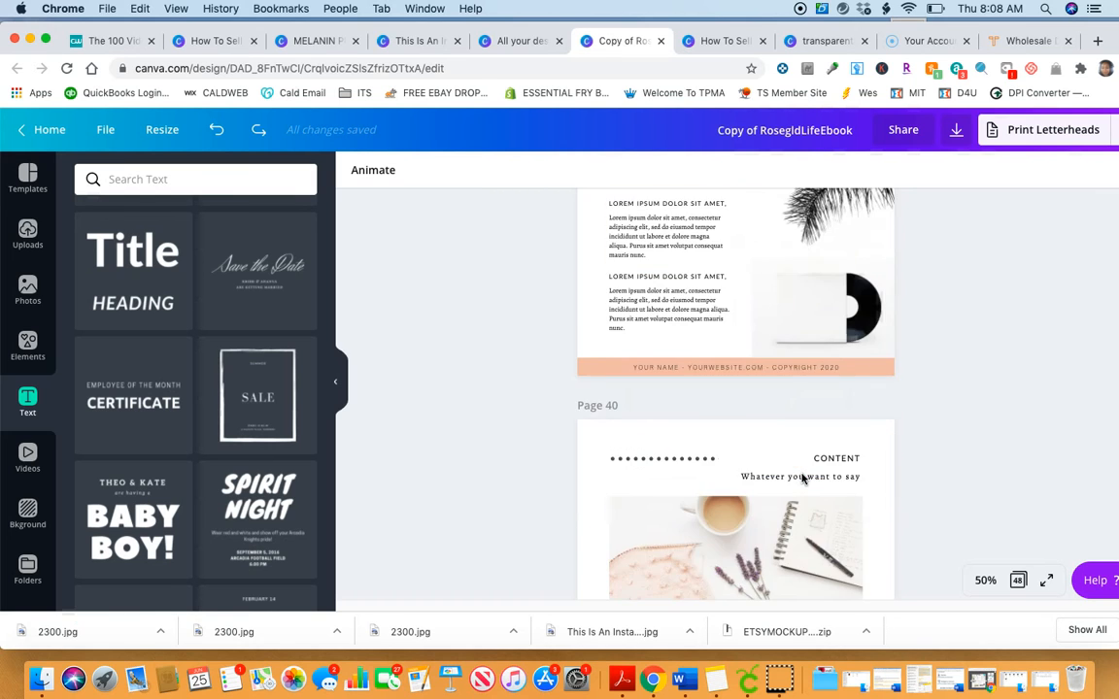
{"action": "scroll", "coordinate": [802, 477], "scroll_direction": "up", "scroll_amount": 15}
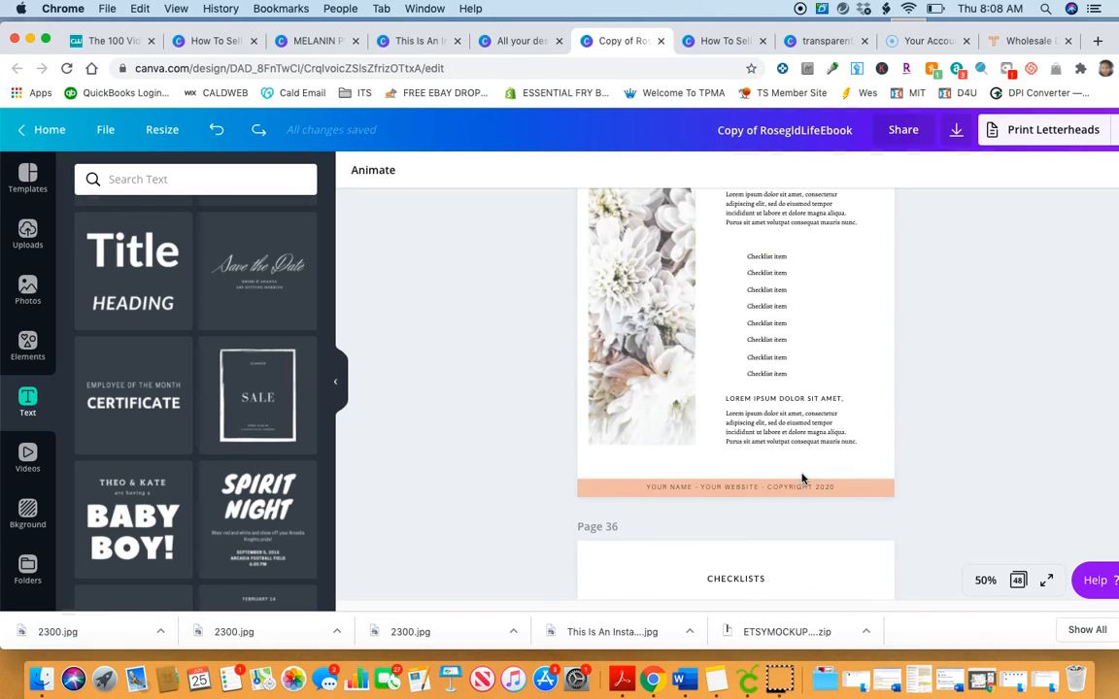
{"action": "scroll", "coordinate": [957, 428], "scroll_direction": "up", "scroll_amount": 20}
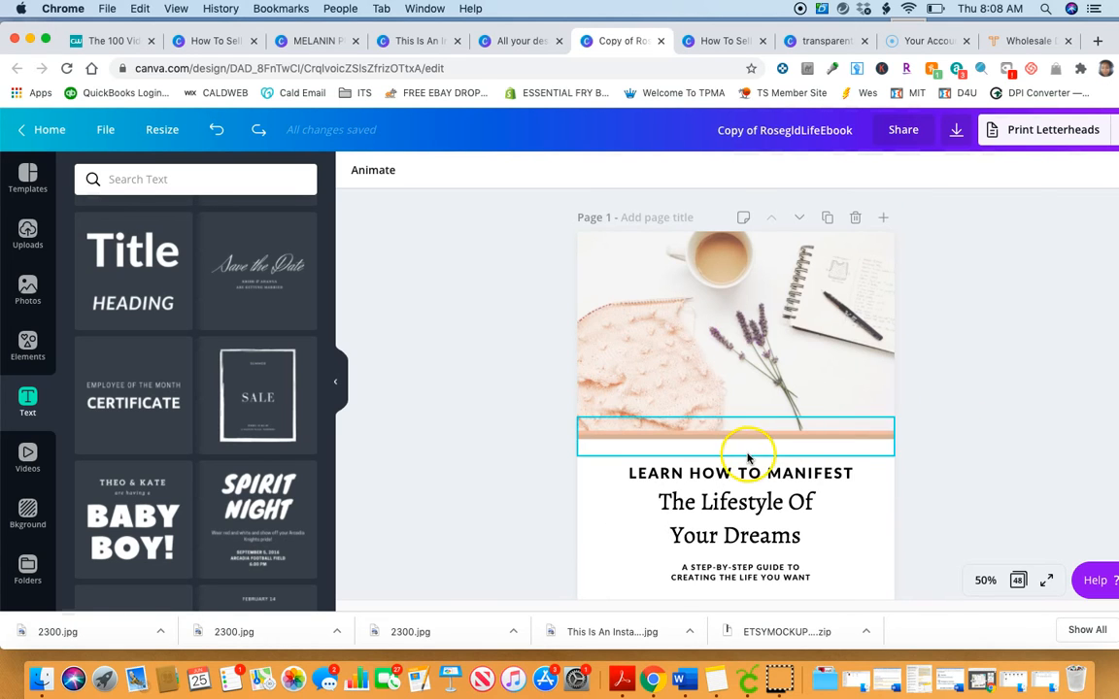
- Compare the four alternative cover designs on pages 1 to 4, ending on the gold circle cover
{"action": "scroll", "coordinate": [746, 456], "scroll_direction": "down", "scroll_amount": 8}
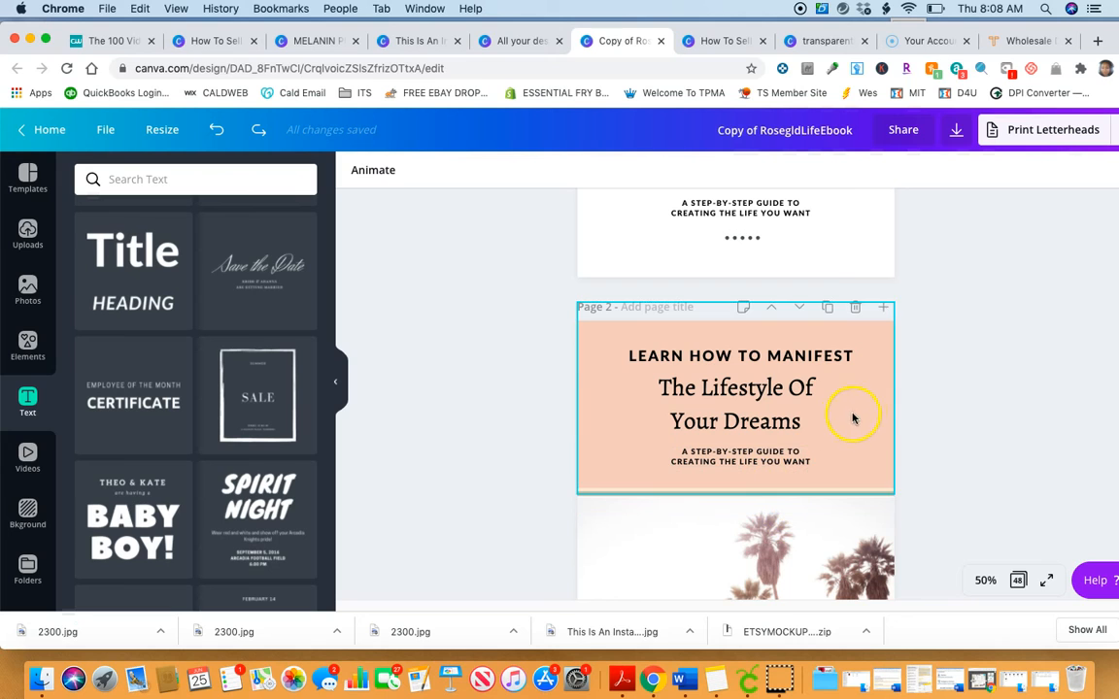
{"action": "scroll", "coordinate": [849, 464], "scroll_direction": "down", "scroll_amount": 3}
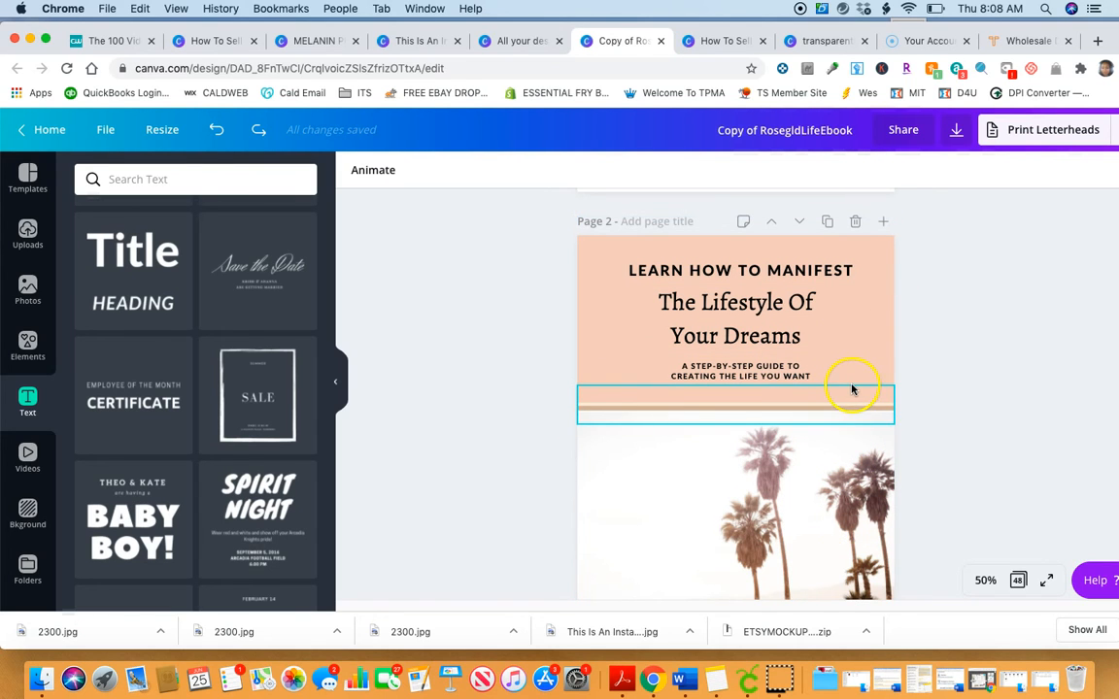
{"action": "scroll", "coordinate": [857, 418], "scroll_direction": "down", "scroll_amount": 1}
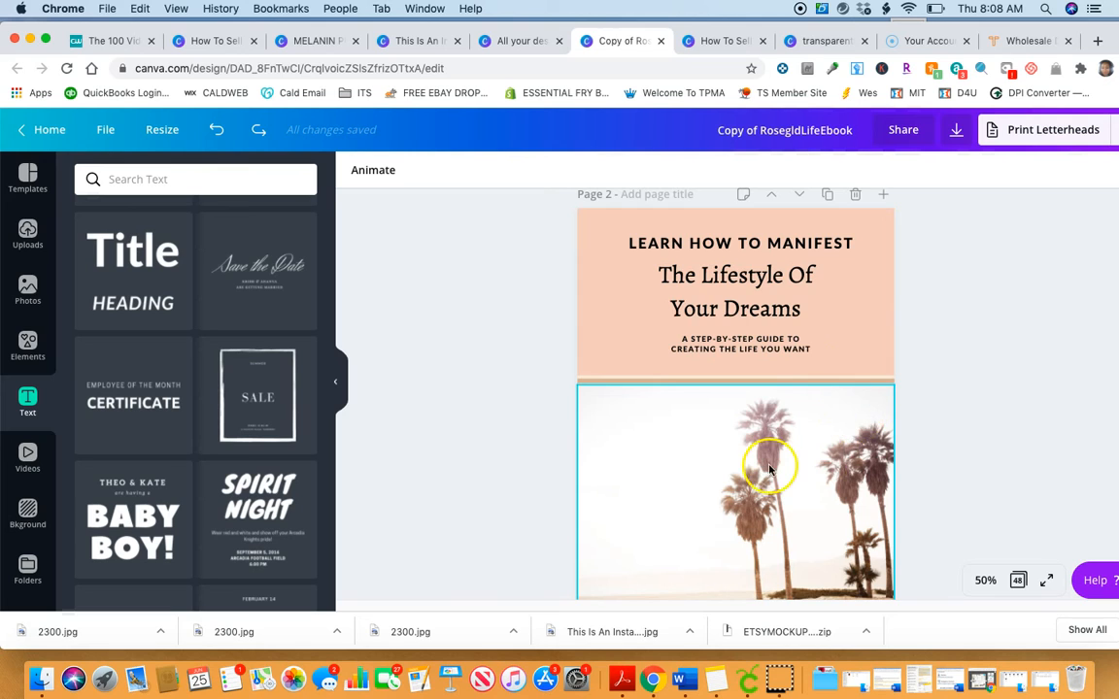
{"action": "scroll", "coordinate": [768, 470], "scroll_direction": "down", "scroll_amount": 15}
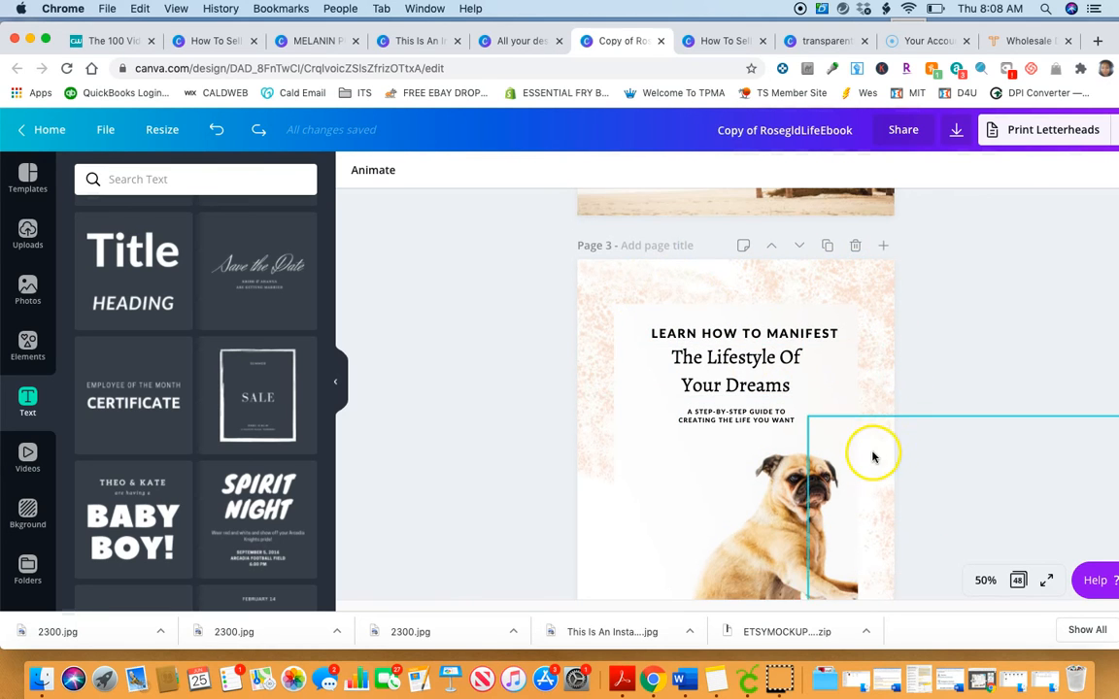
{"action": "scroll", "coordinate": [630, 428], "scroll_direction": "down", "scroll_amount": 3}
{"action": "scroll", "coordinate": [641, 433], "scroll_direction": "down", "scroll_amount": 10}
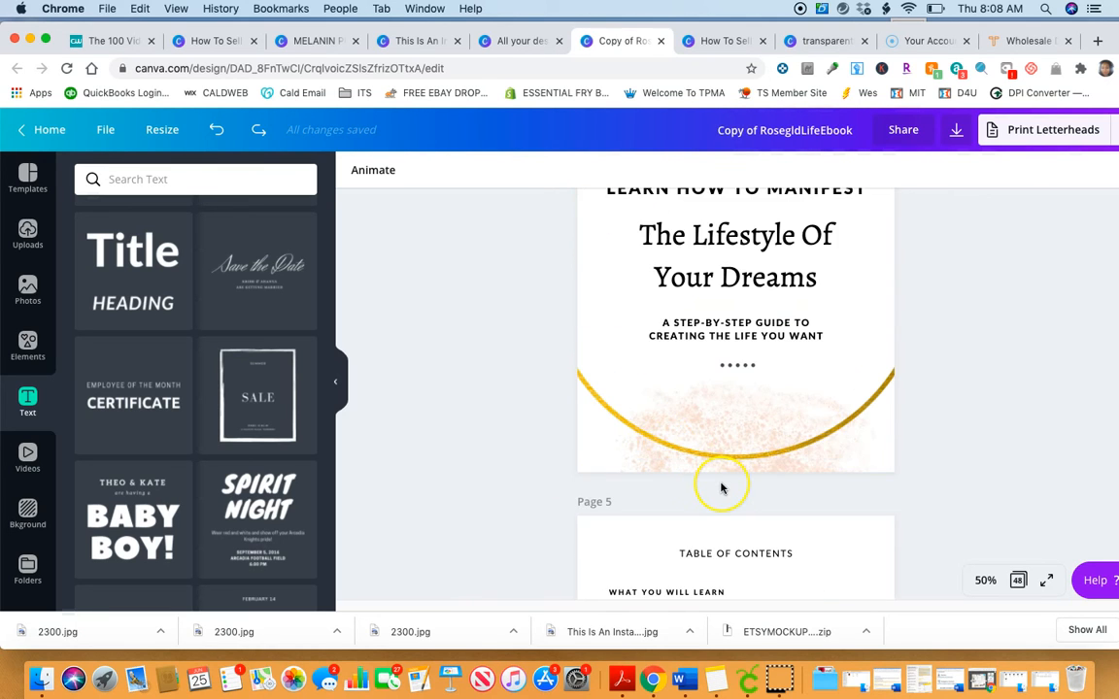
{"action": "scroll", "coordinate": [721, 485], "scroll_direction": "up", "scroll_amount": 3}
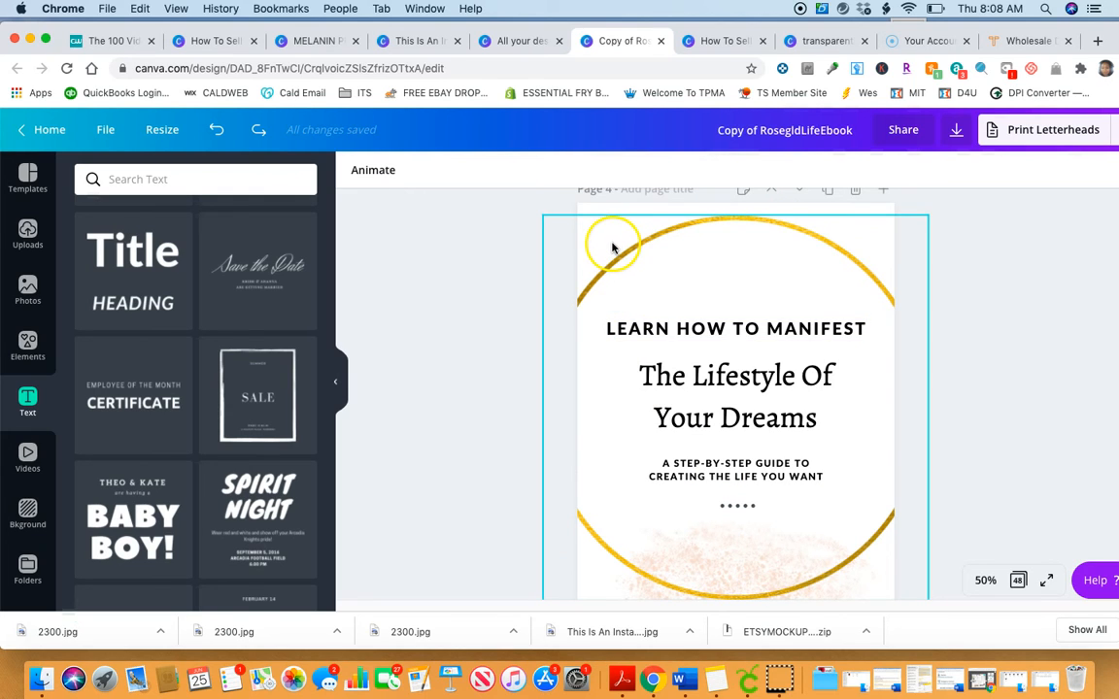
{"action": "left_click", "coordinate": [850, 369]}
{"action": "left_click", "coordinate": [512, 335]}
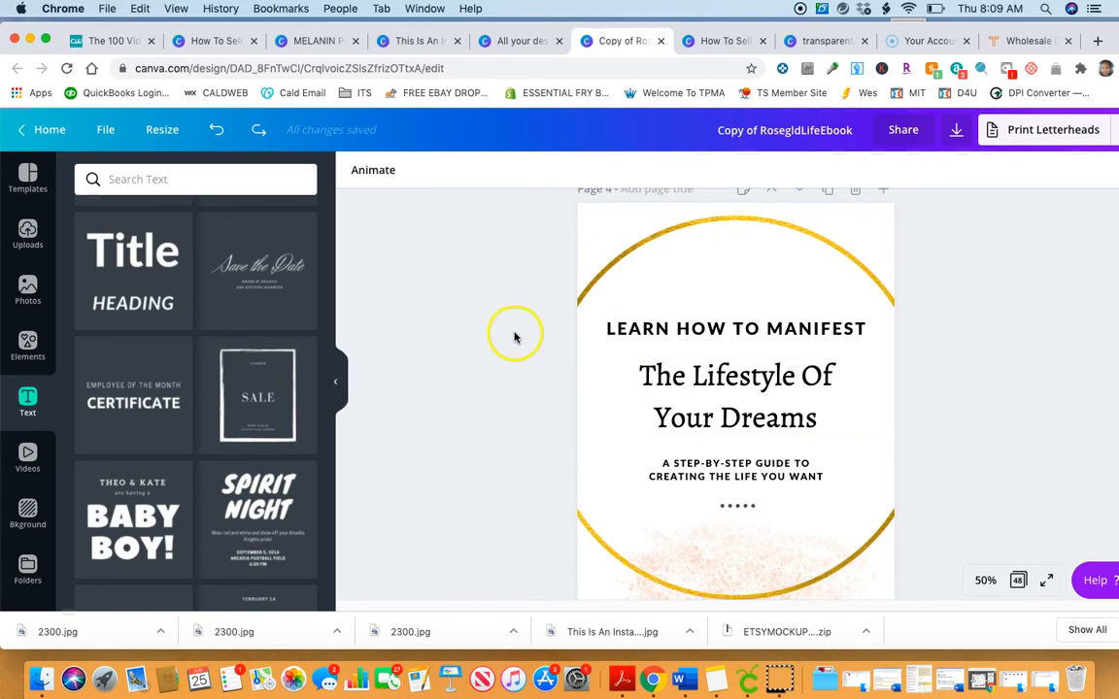
- Examine the table of contents pages and the topic header layouts through page 9
{"action": "scroll", "coordinate": [512, 294], "scroll_direction": "down", "scroll_amount": 10}
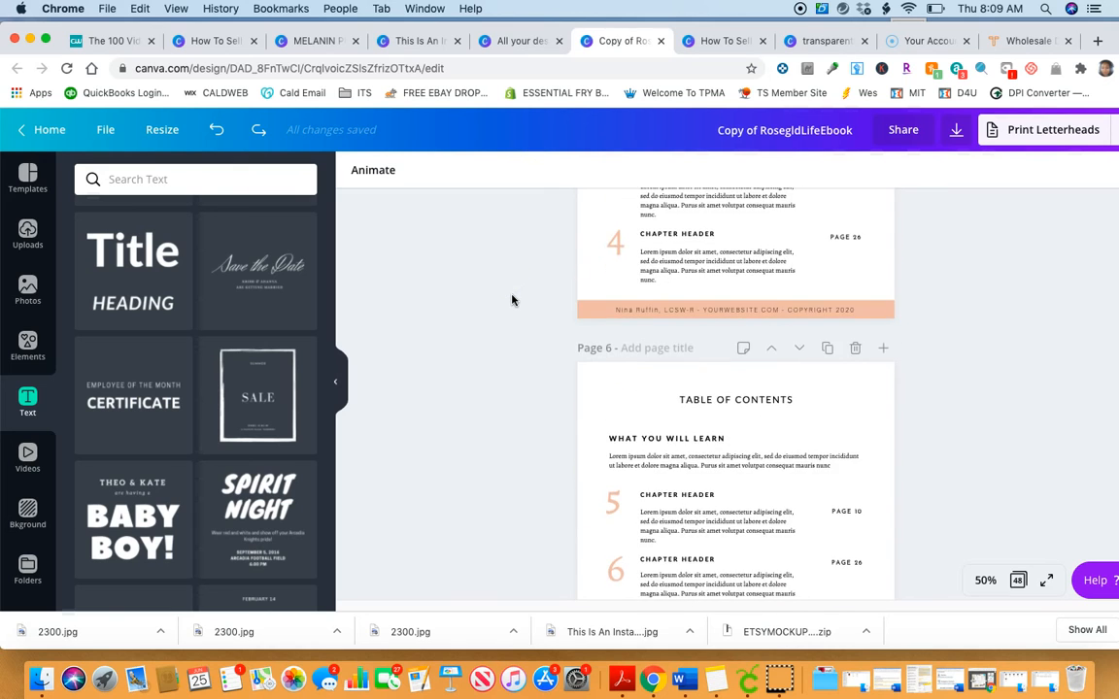
{"action": "scroll", "coordinate": [512, 301], "scroll_direction": "down", "scroll_amount": 10}
{"action": "scroll", "coordinate": [510, 304], "scroll_direction": "up", "scroll_amount": 5}
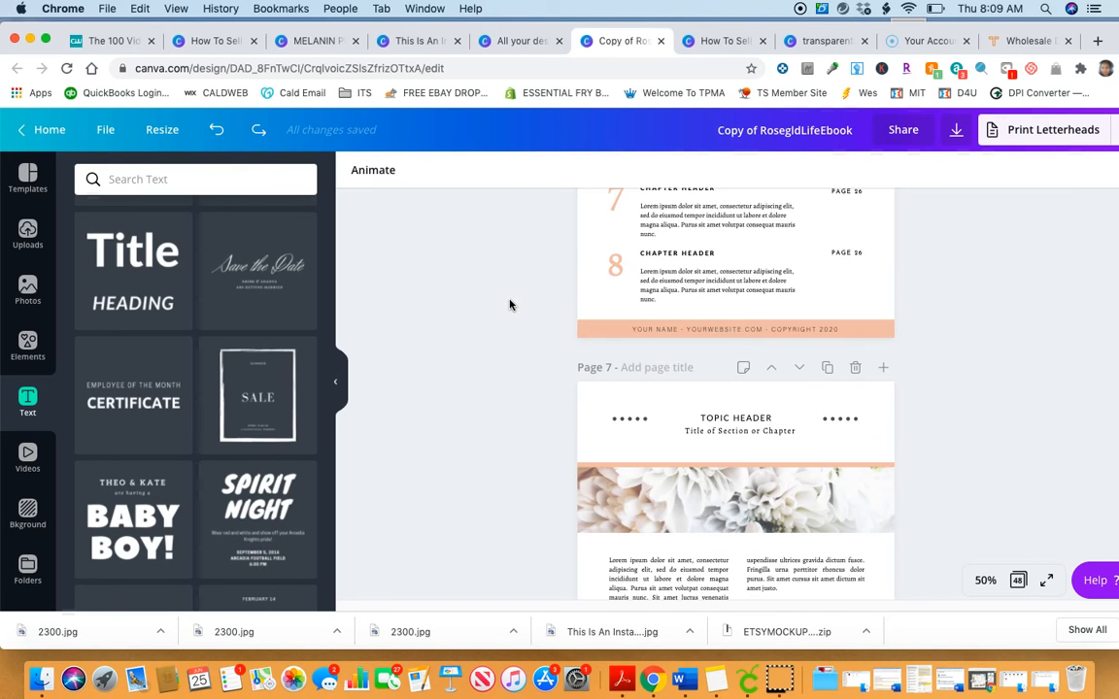
{"action": "scroll", "coordinate": [510, 305], "scroll_direction": "down", "scroll_amount": 15}
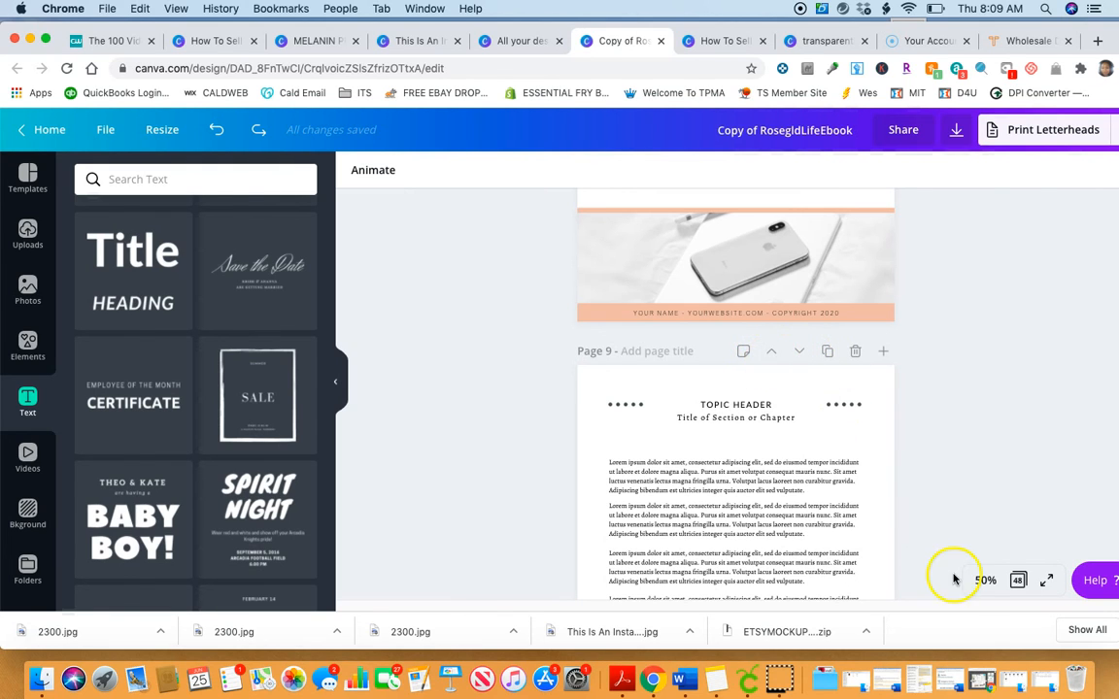
- Show all pages as a thumbnail grid and survey the template from page 1 to page 48 and back
{"action": "left_click", "coordinate": [1017, 582]}
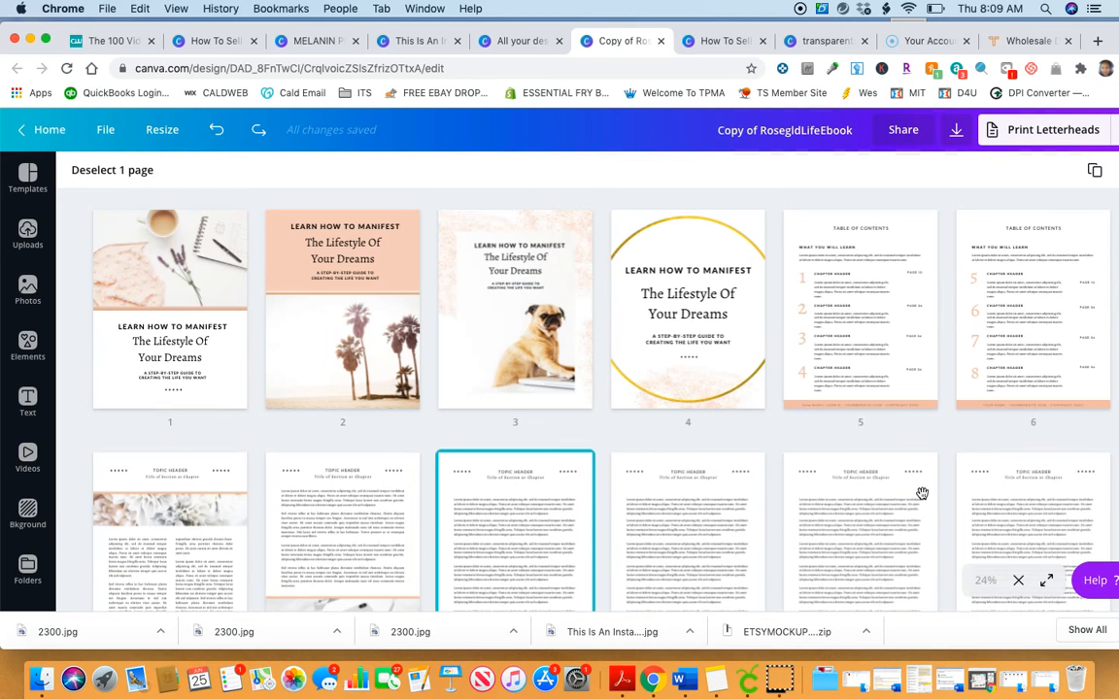
{"action": "scroll", "coordinate": [921, 494], "scroll_direction": "down", "scroll_amount": 10}
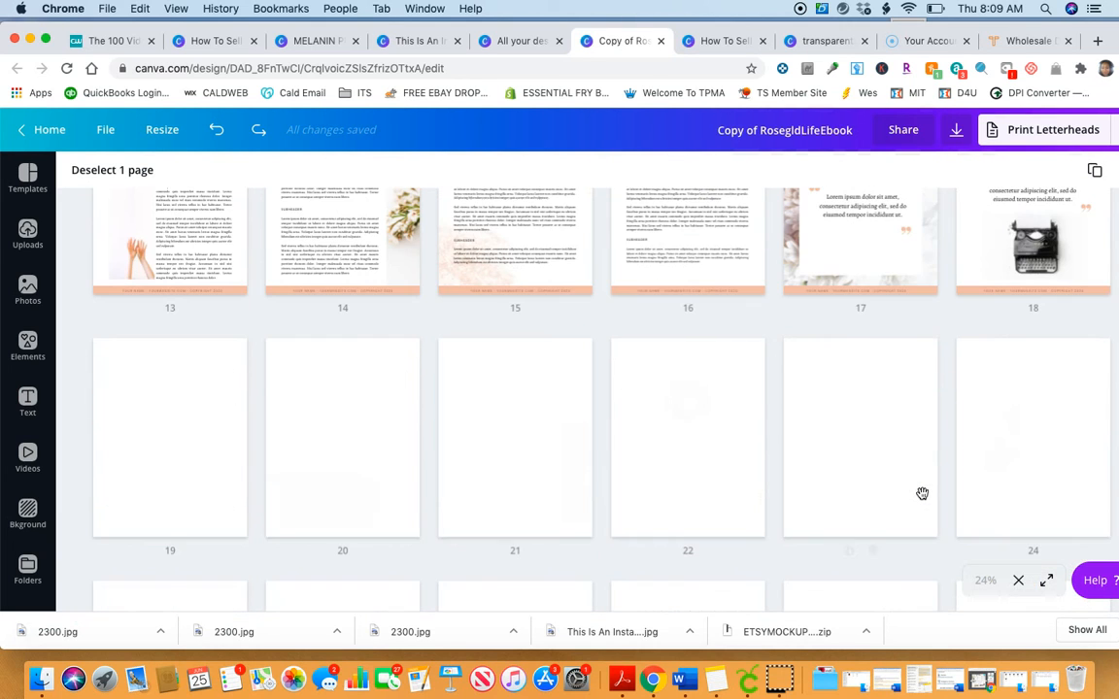
{"action": "scroll", "coordinate": [921, 493], "scroll_direction": "down", "scroll_amount": 8}
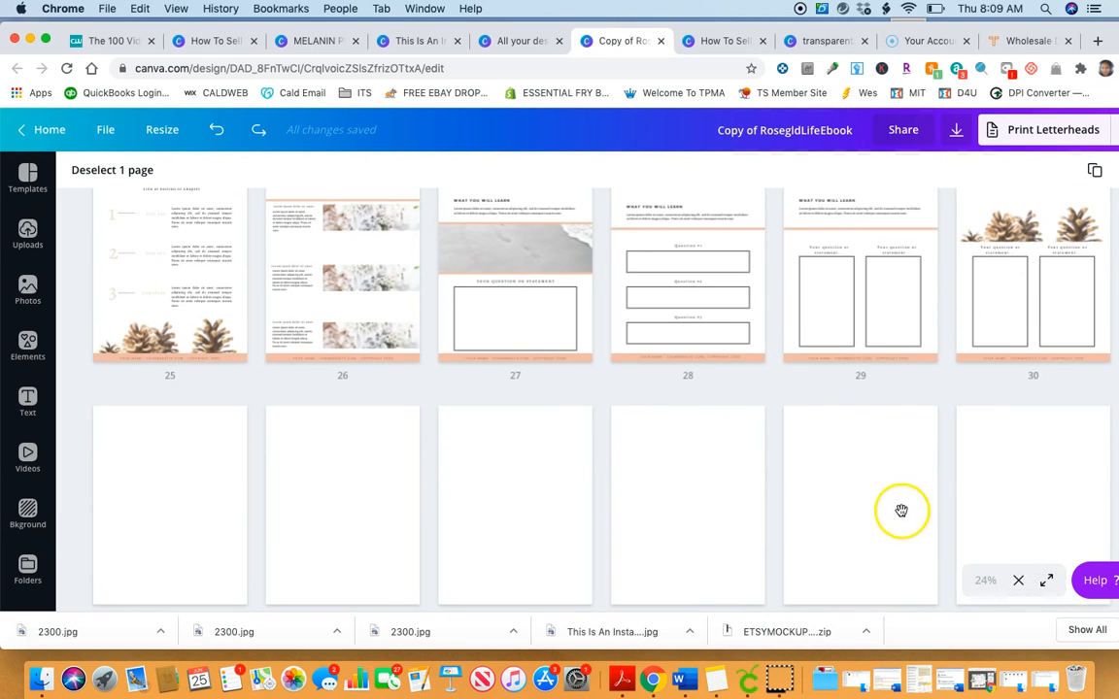
{"action": "scroll", "coordinate": [913, 505], "scroll_direction": "down", "scroll_amount": 12}
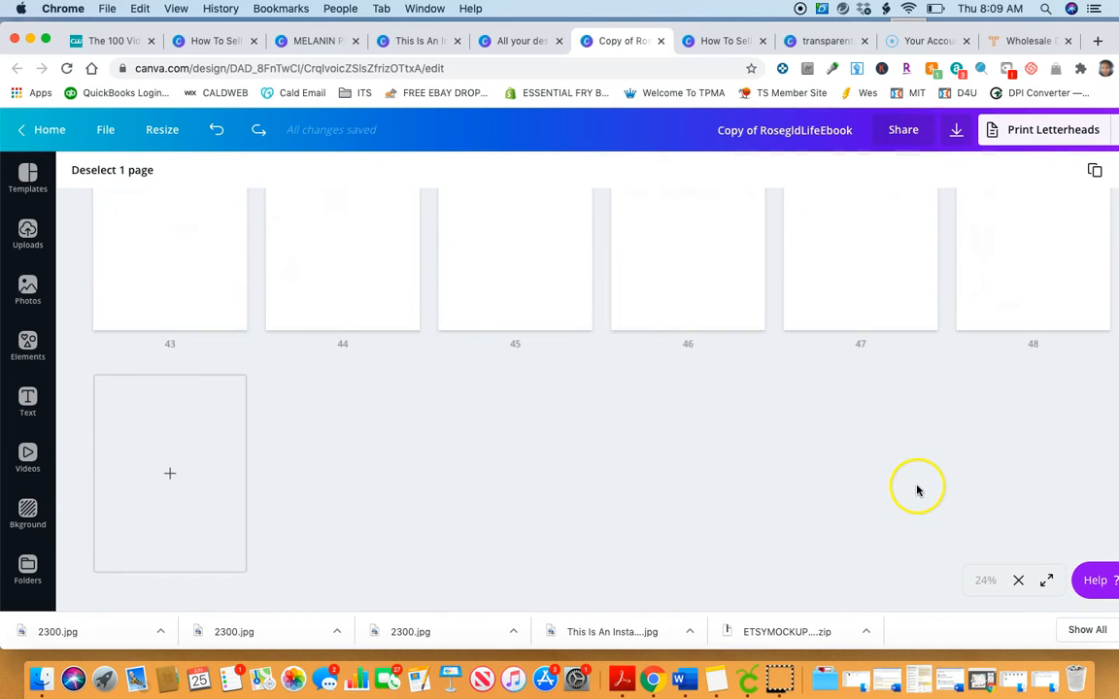
{"action": "scroll", "coordinate": [915, 491], "scroll_direction": "up", "scroll_amount": 2}
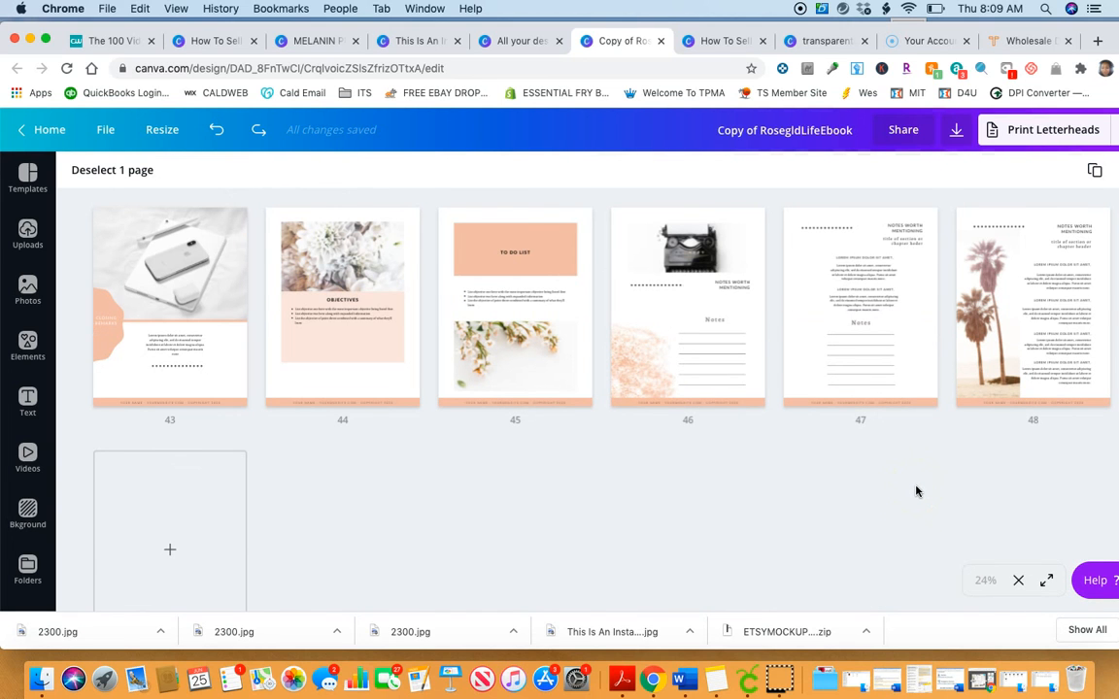
{"action": "scroll", "coordinate": [915, 491], "scroll_direction": "up", "scroll_amount": 20}
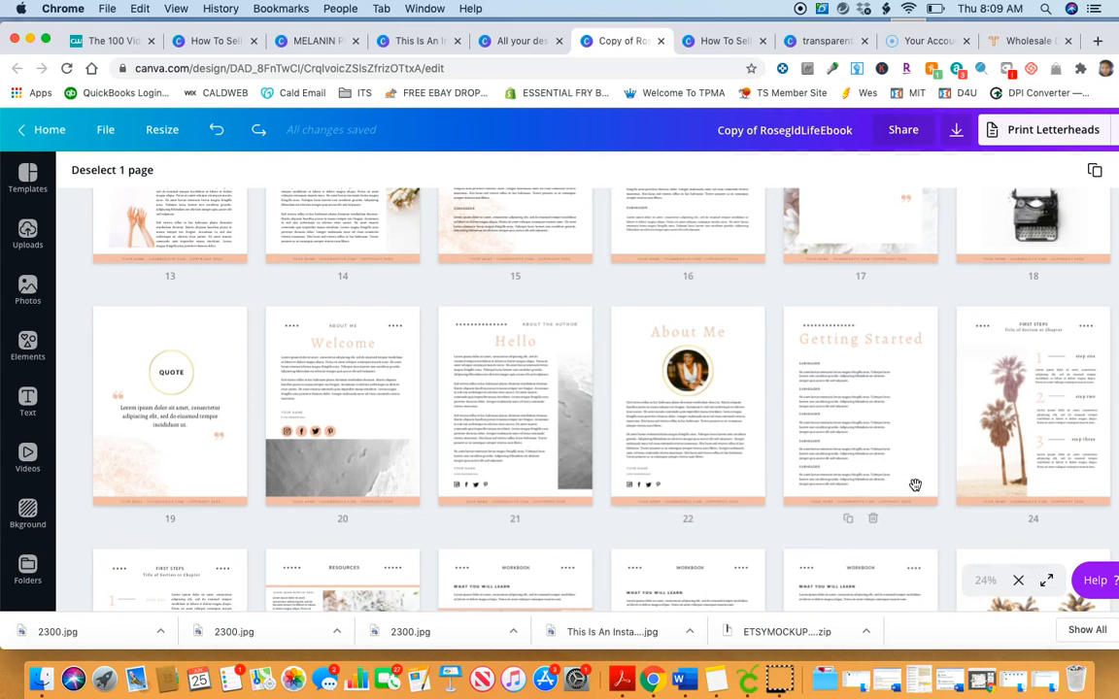
{"action": "scroll", "coordinate": [915, 484], "scroll_direction": "up", "scroll_amount": 8}
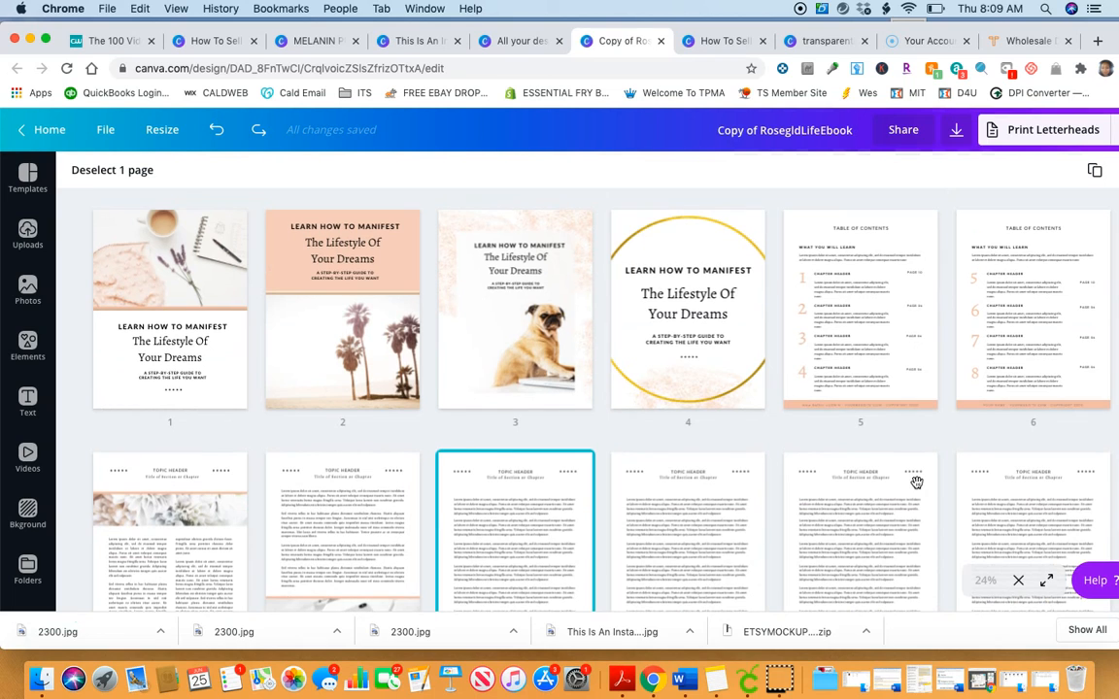